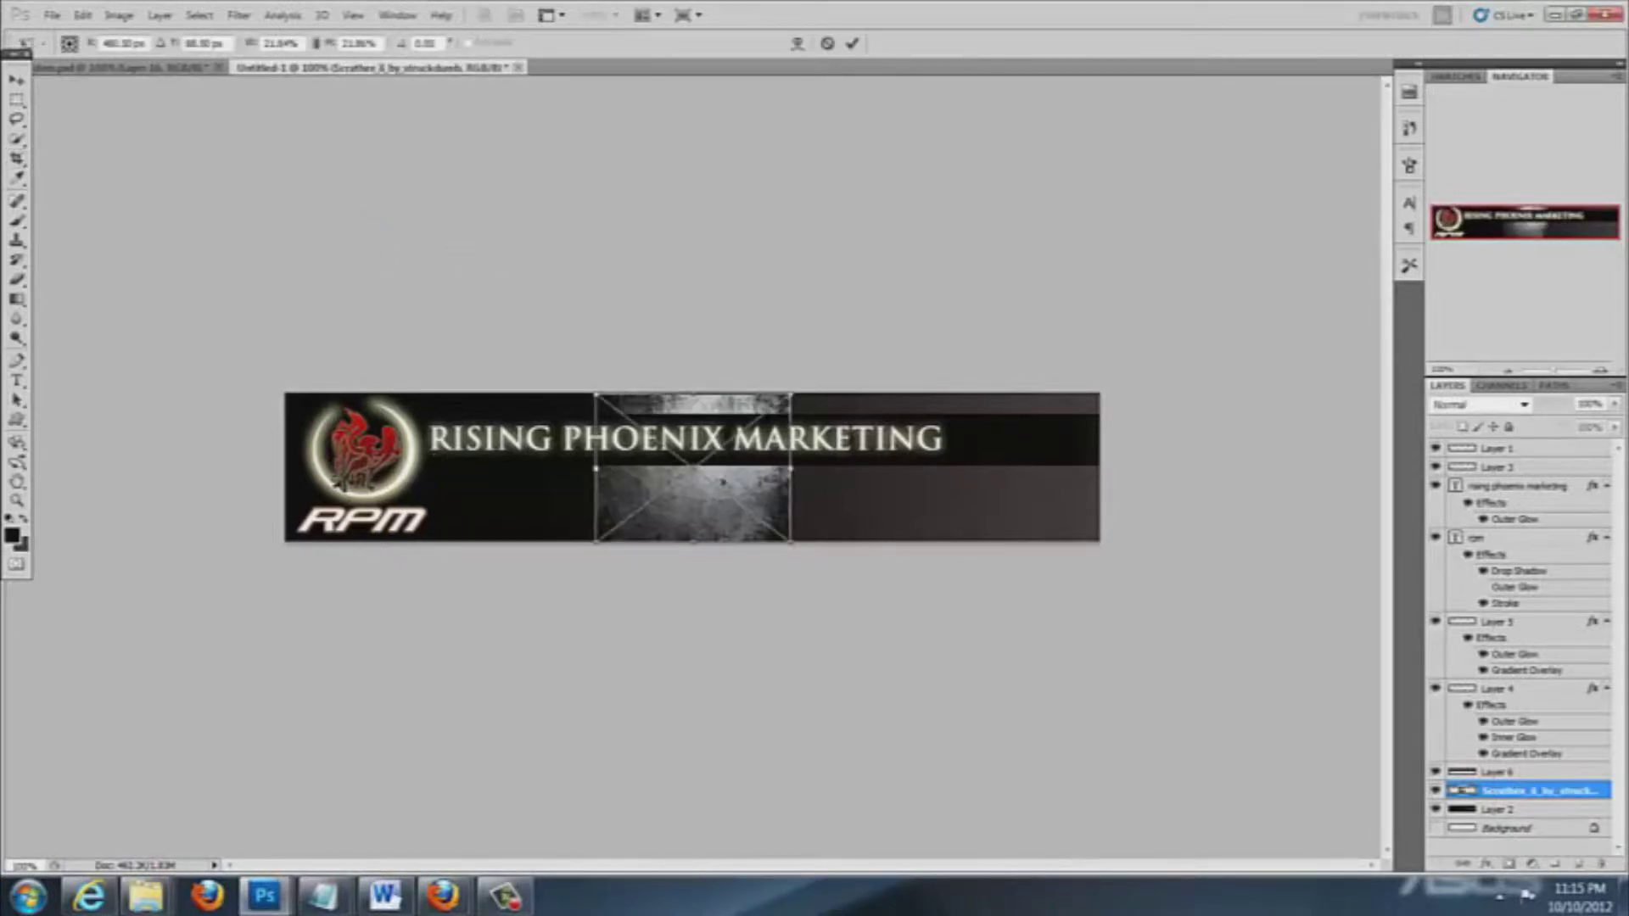
Try stretching the placed scratch texture horizontally beyond both banner edges, apply the transform, and shift it slightly right
{"action": "left_click_drag", "start_coordinate": [791, 469], "coordinate": [1145, 469]}
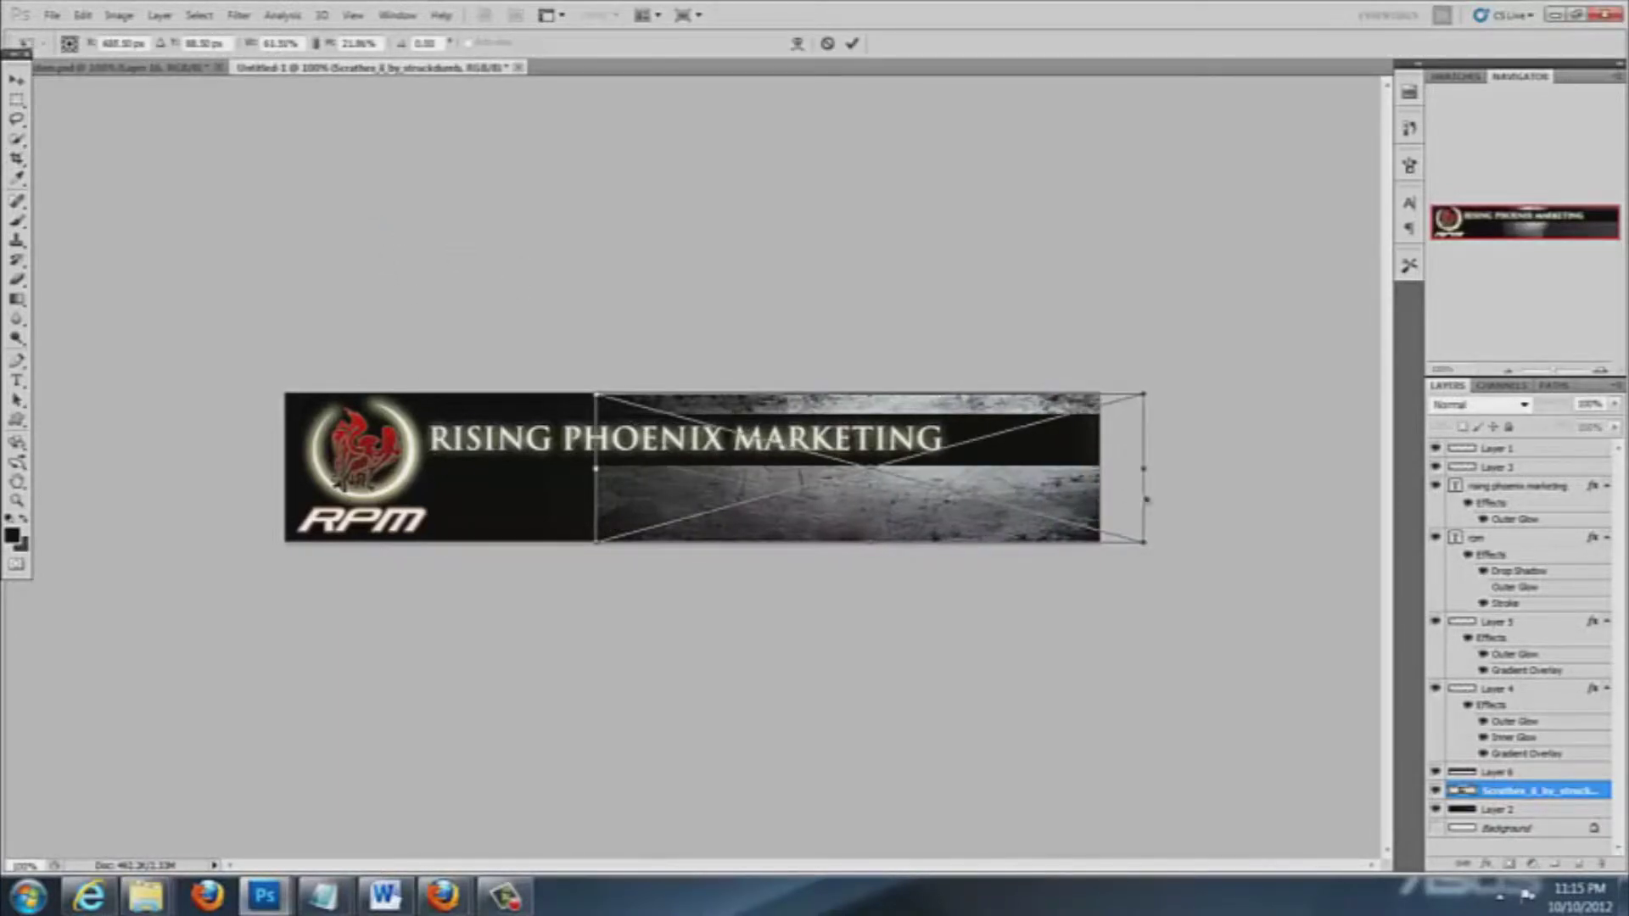
{"action": "left_click_drag", "start_coordinate": [596, 469], "coordinate": [254, 465]}
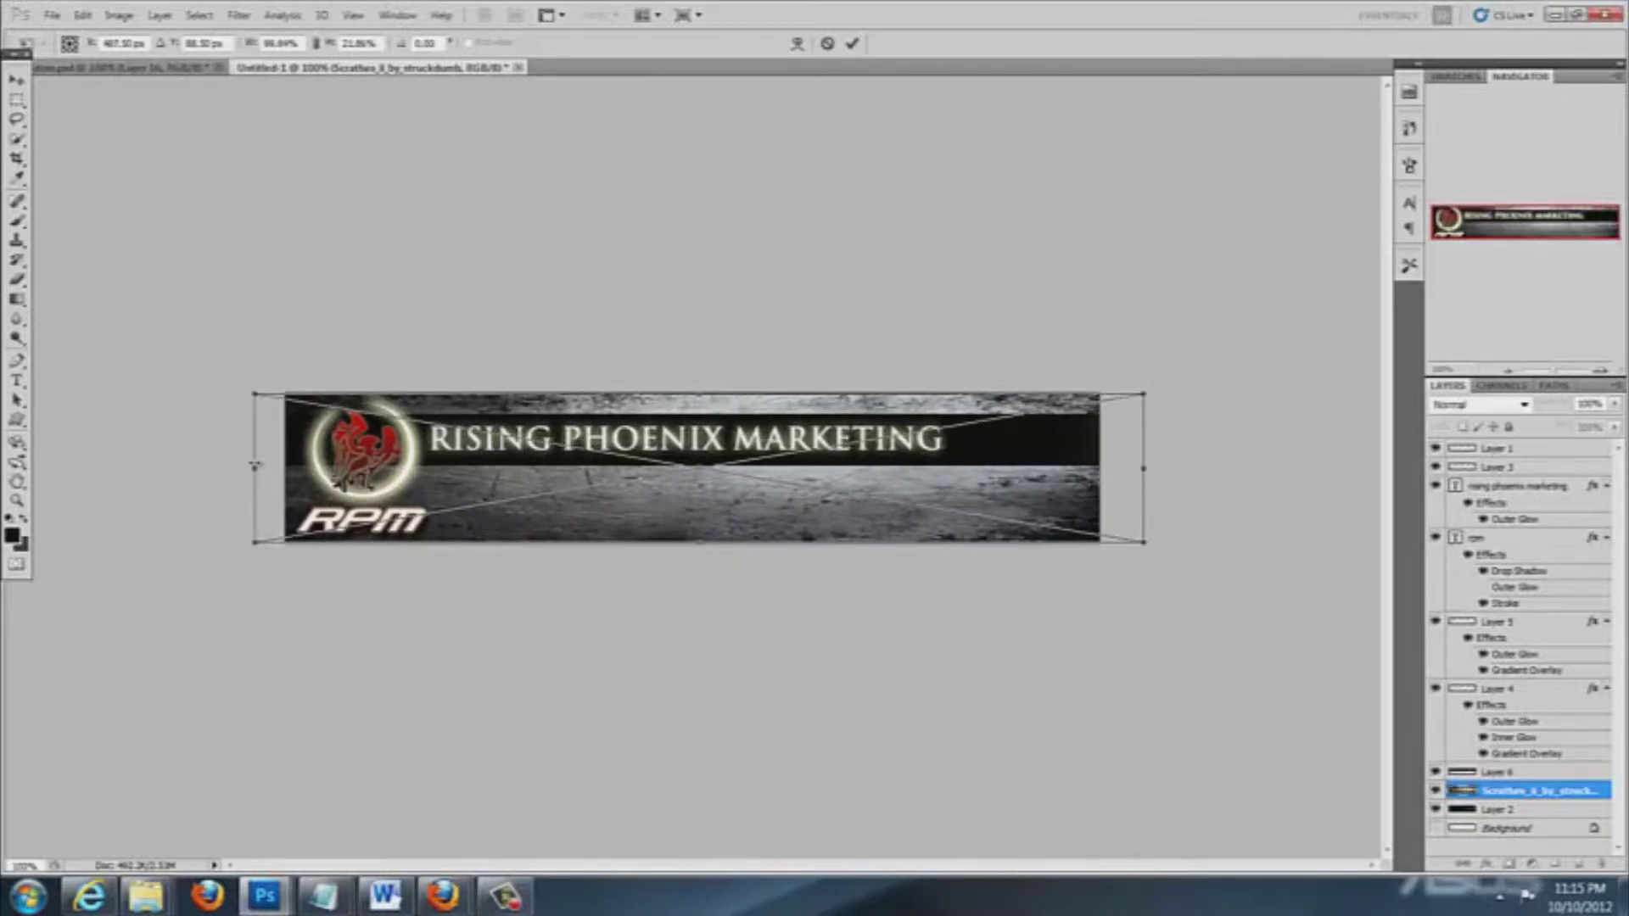
{"action": "left_click", "coordinate": [852, 43]}
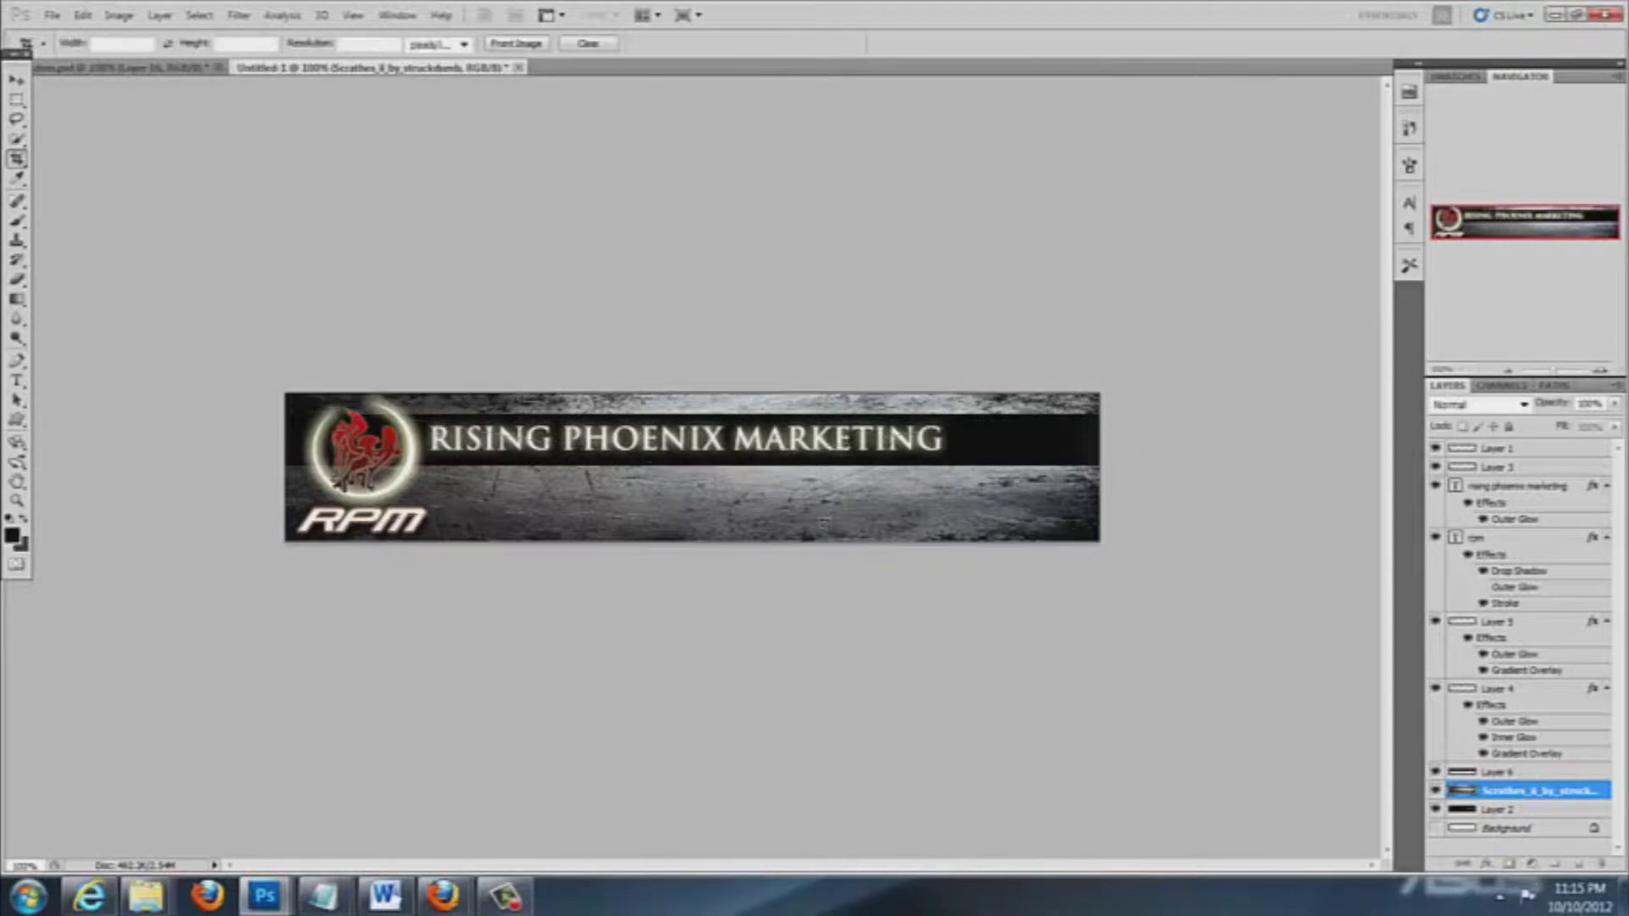
{"action": "key", "text": "v"}
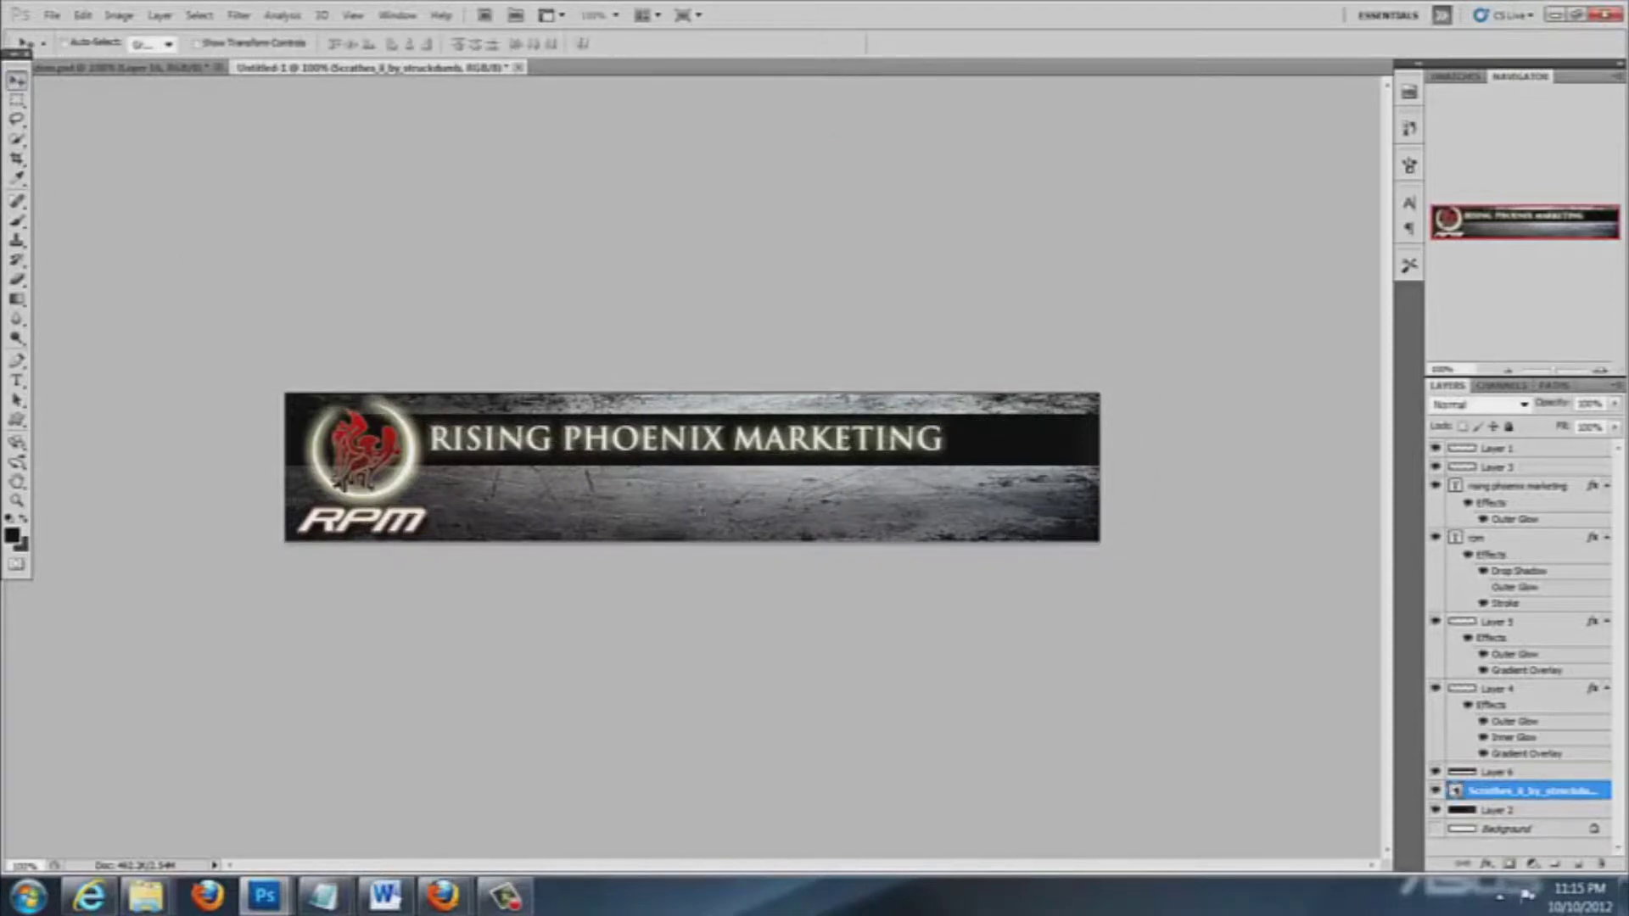
{"action": "mouse_move", "coordinate": [694, 512]}
{"action": "left_mouse_down"}
{"action": "mouse_move", "coordinate": [615, 497]}
{"action": "mouse_move", "coordinate": [716, 510]}
{"action": "left_mouse_up"}
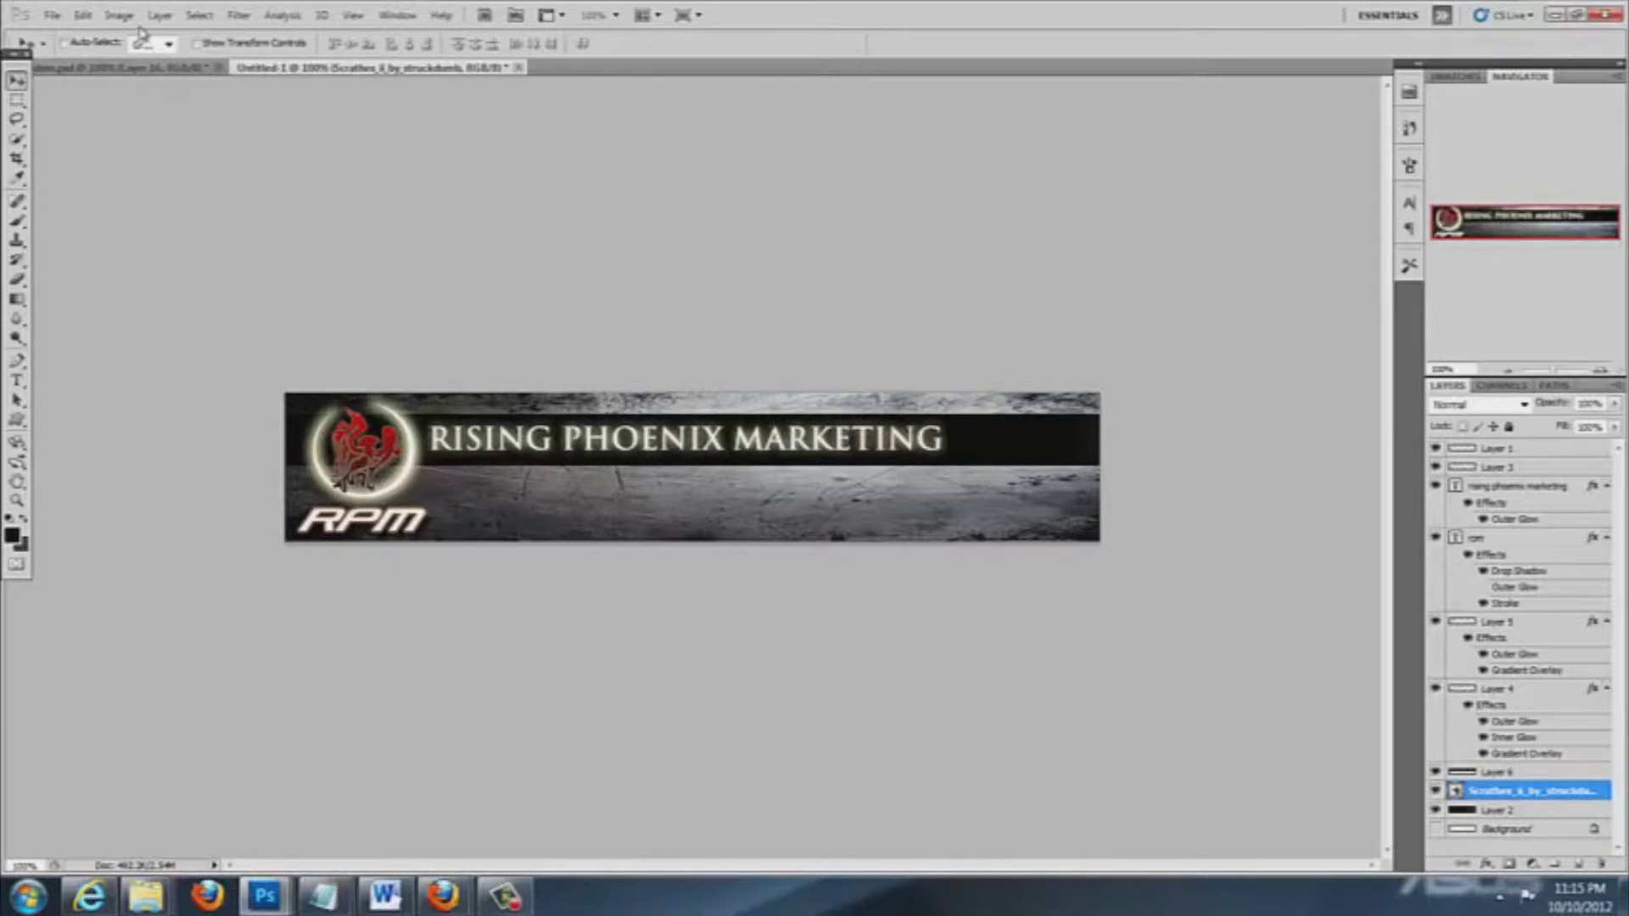
Undo the texture's move and step back through the history before its placement
{"action": "left_click", "coordinate": [82, 16]}
{"action": "left_click", "coordinate": [108, 41]}
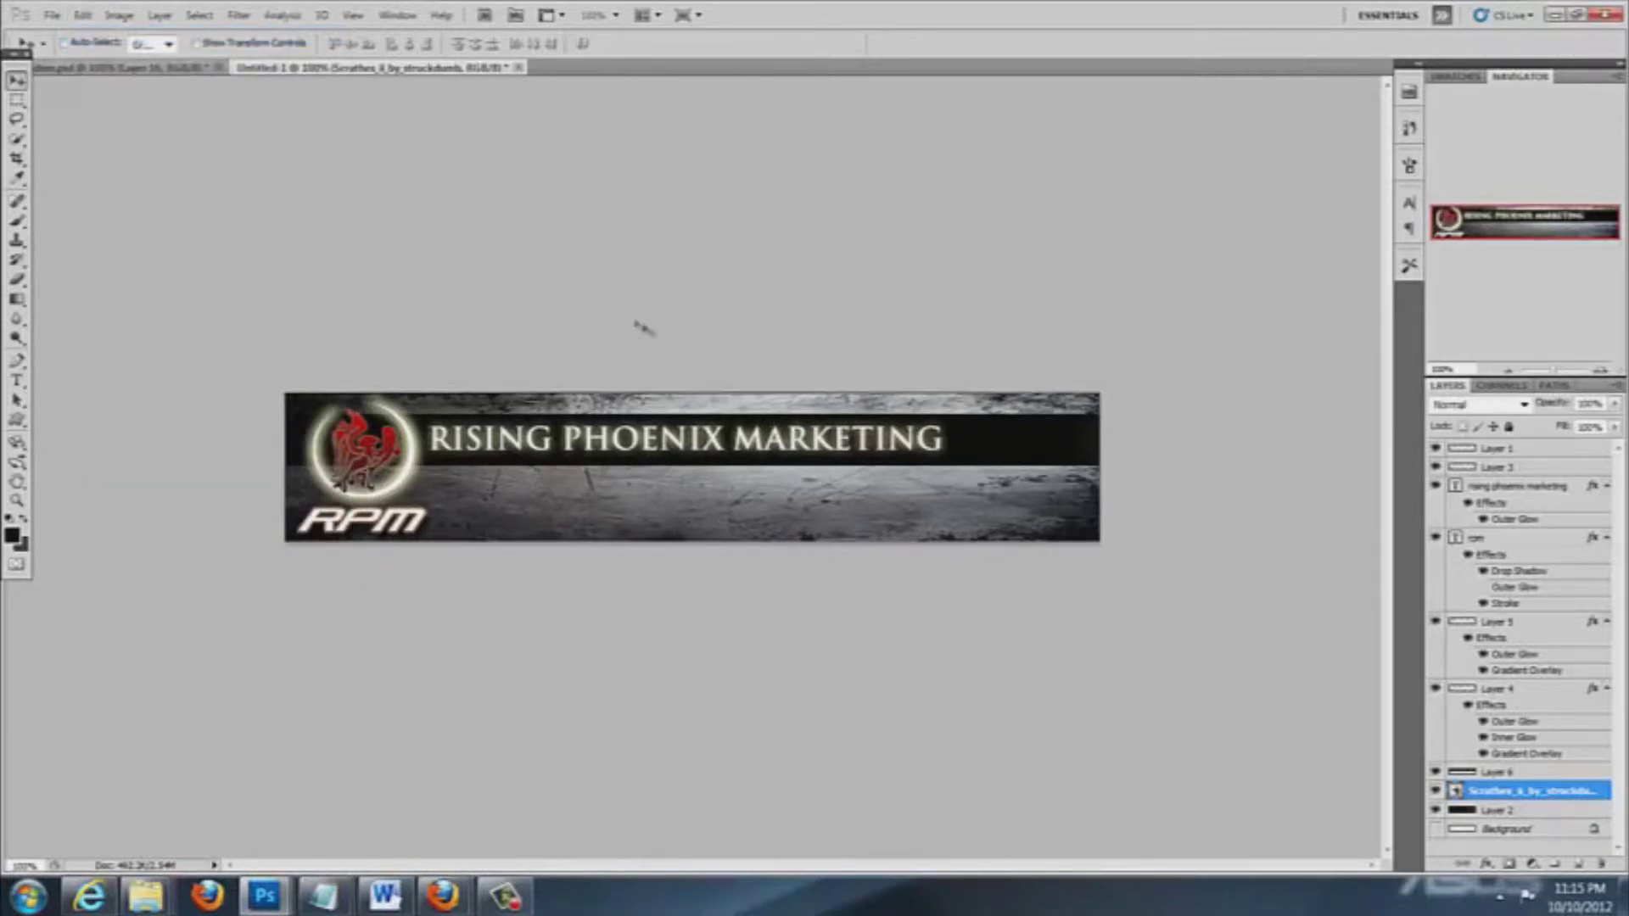
{"action": "left_click", "coordinate": [82, 15]}
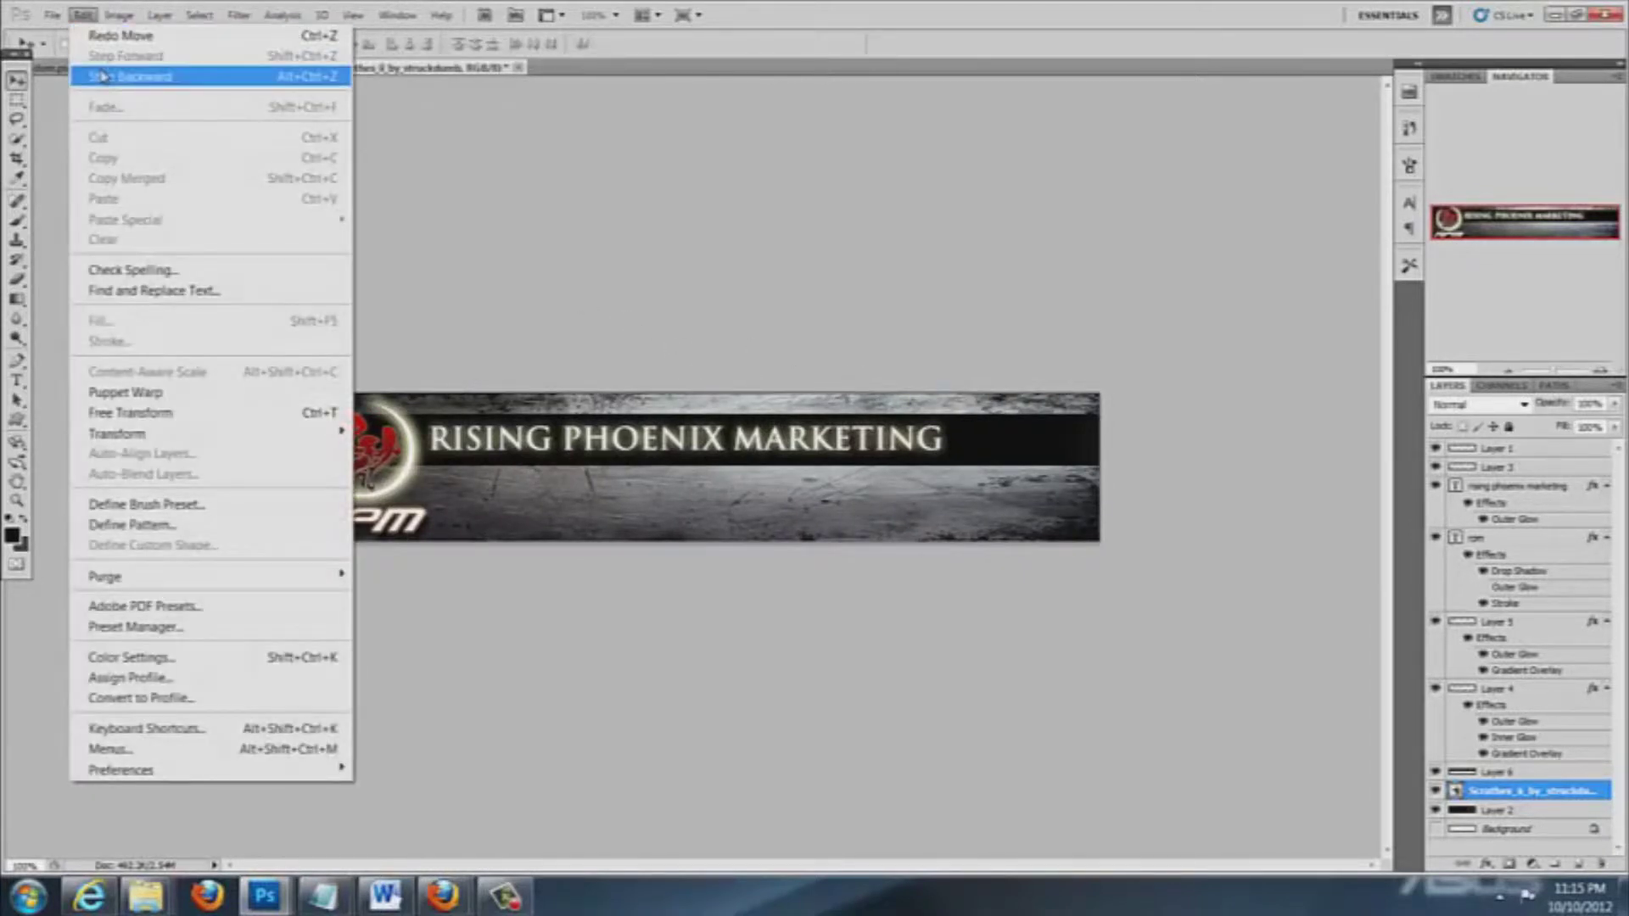
{"action": "left_click", "coordinate": [101, 76]}
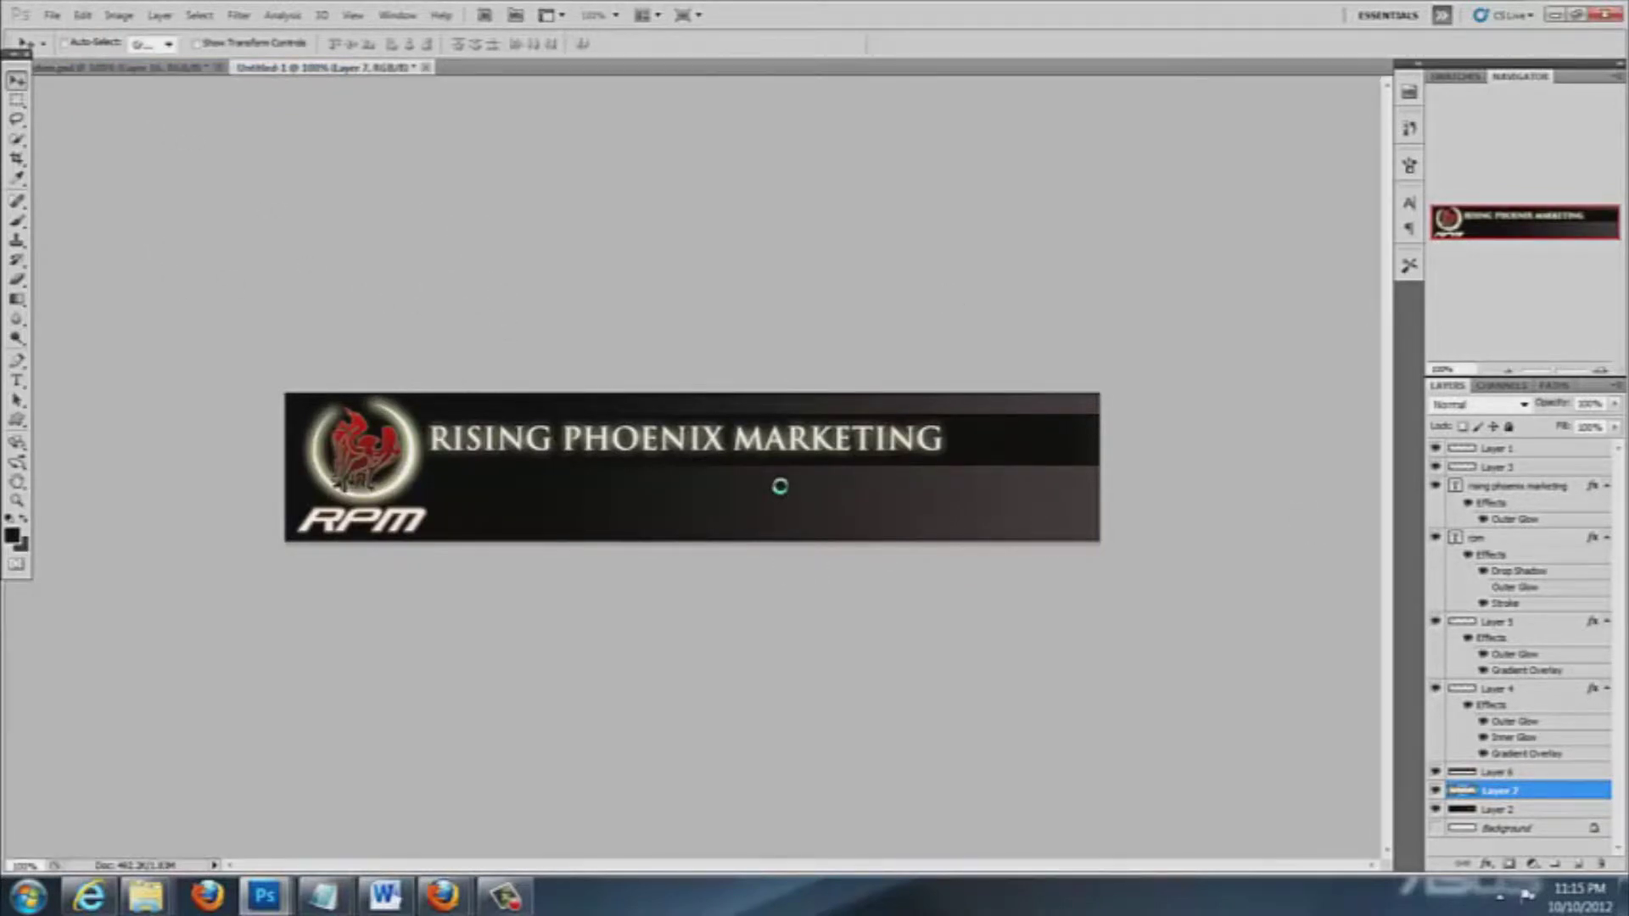
Enlarge the scratch texture to about 120% width and 97% height, covering the banner from the logo's right edge rightward
{"action": "key", "text": "ctrl+t"}
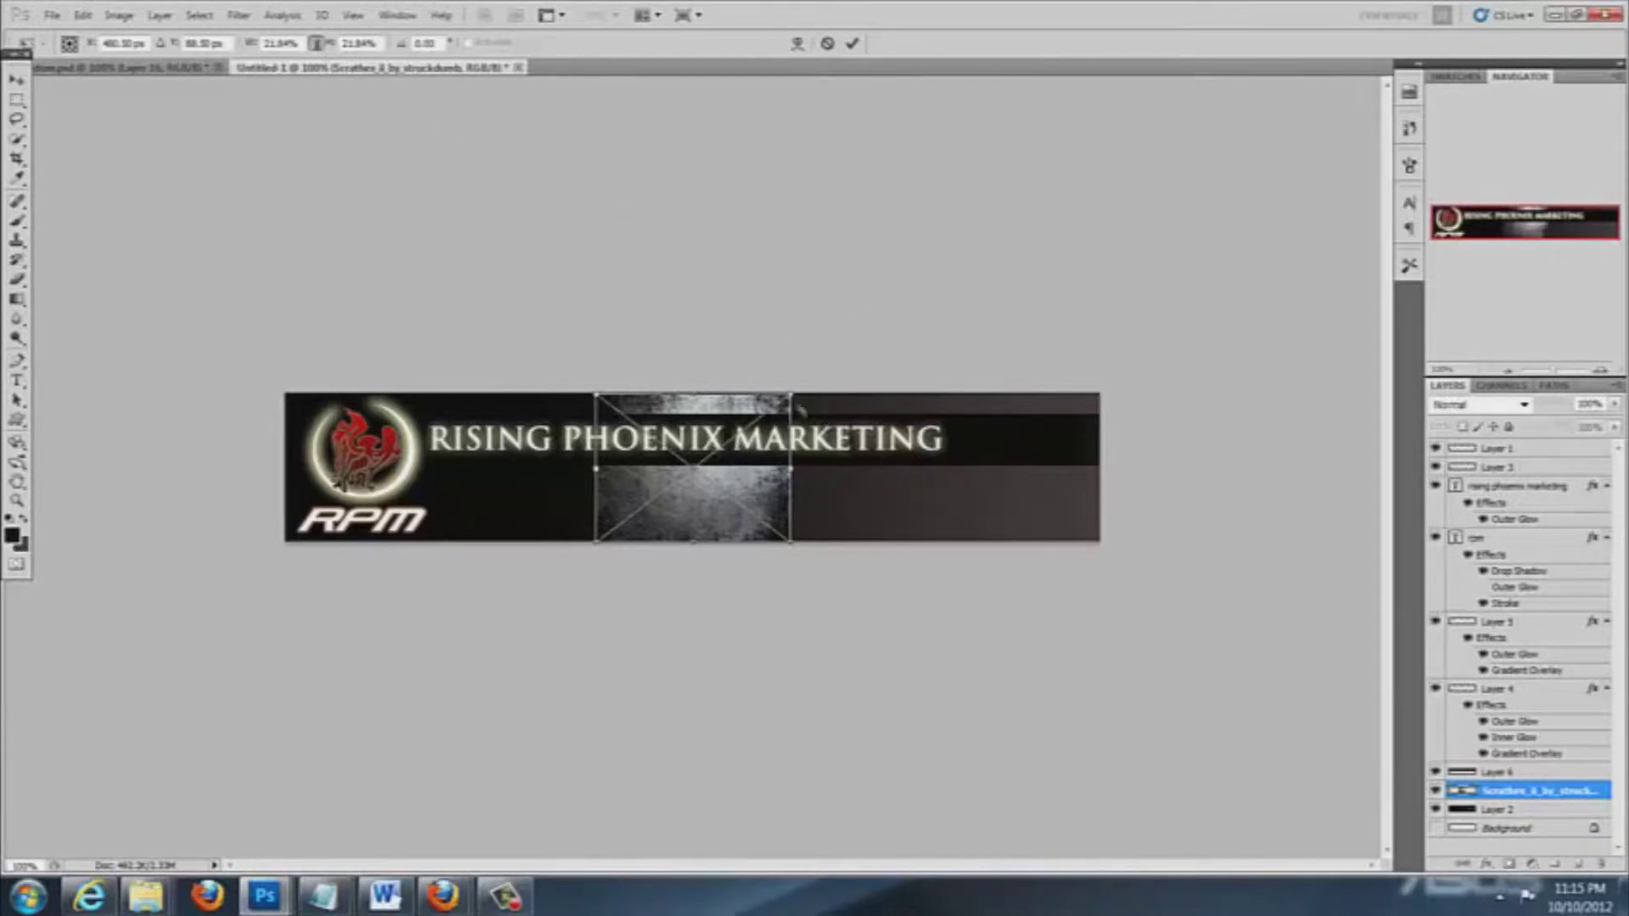
{"action": "left_click_drag", "start_coordinate": [791, 394], "coordinate": [1134, 132]}
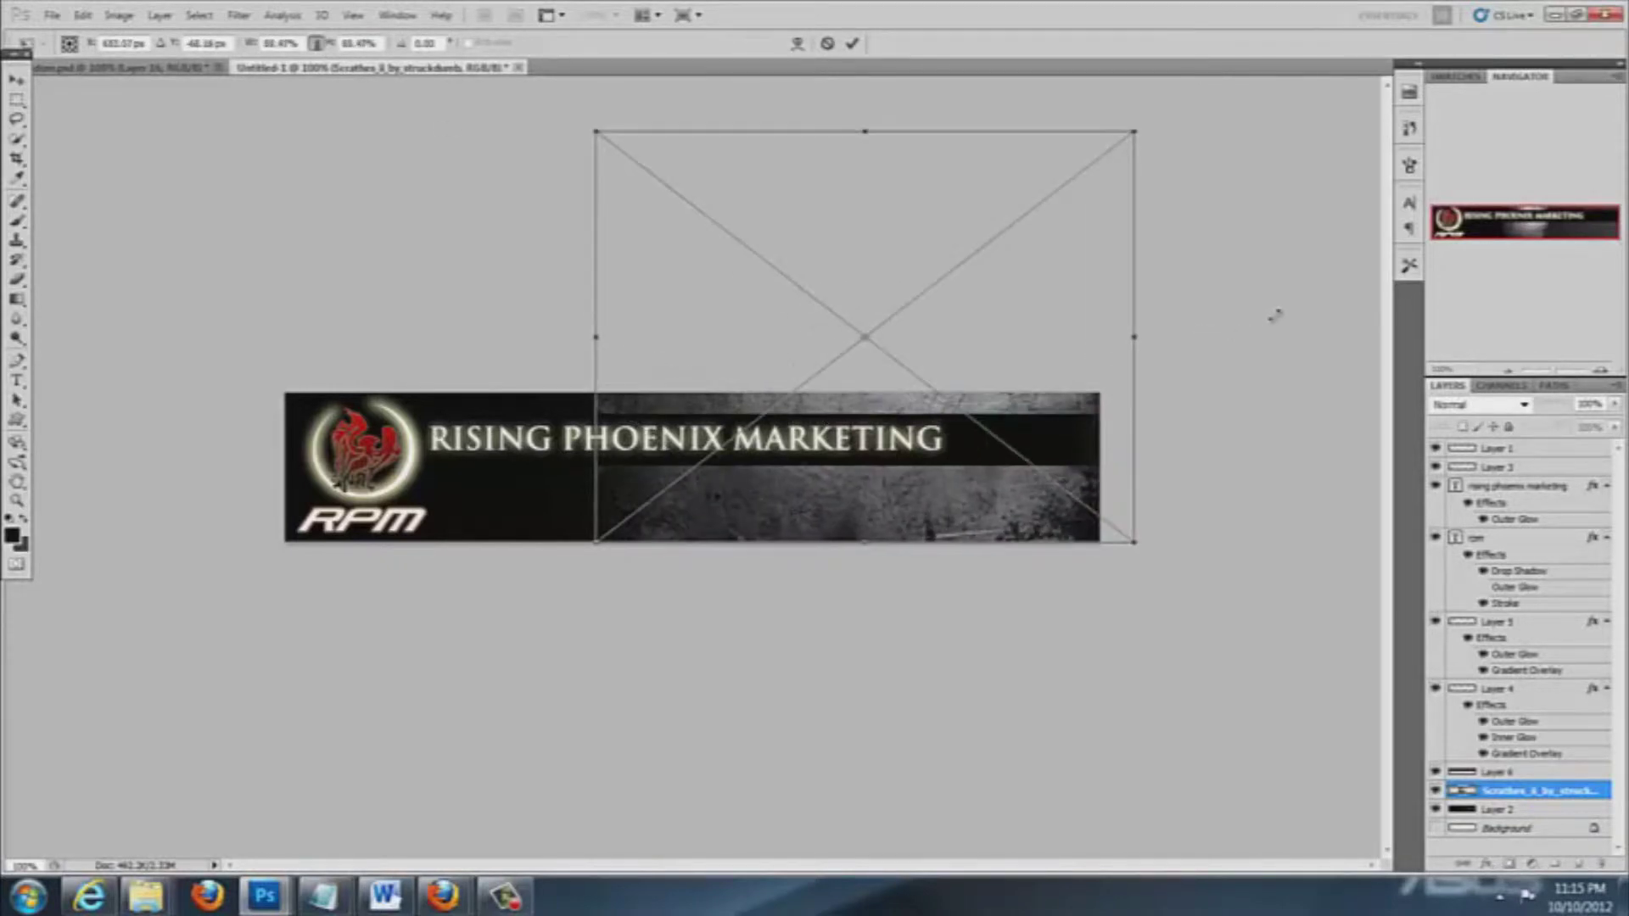
{"action": "left_click_drag", "start_coordinate": [788, 421], "coordinate": [453, 455]}
{"action": "left_click_drag", "start_coordinate": [806, 582], "coordinate": [1120, 819]}
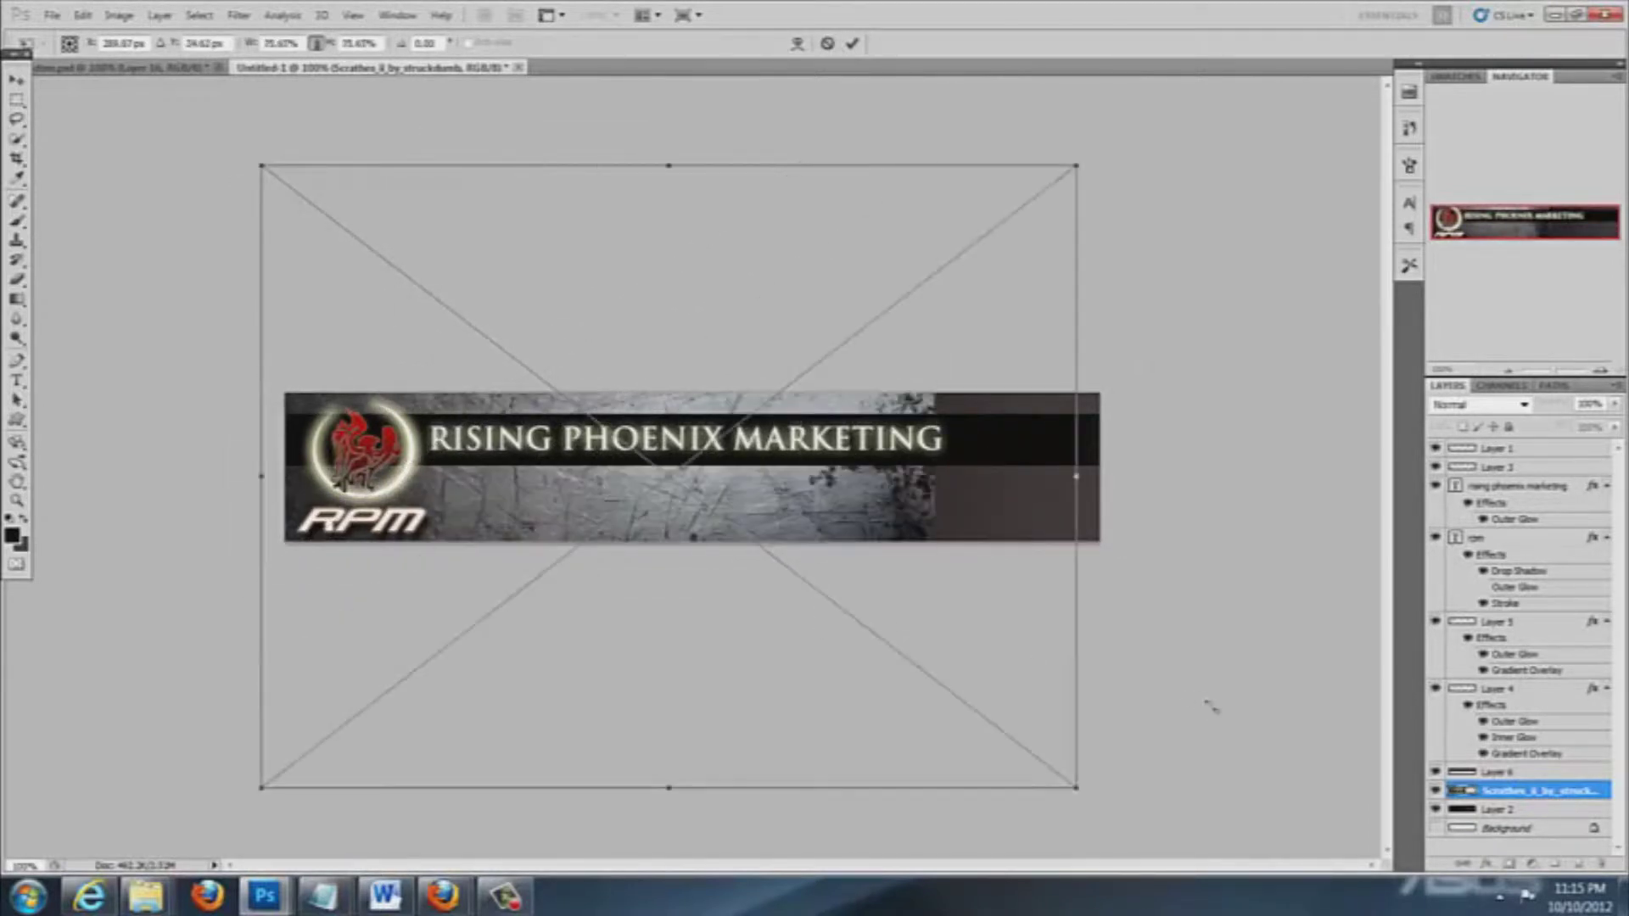
{"action": "left_click_drag", "start_coordinate": [742, 534], "coordinate": [716, 626]}
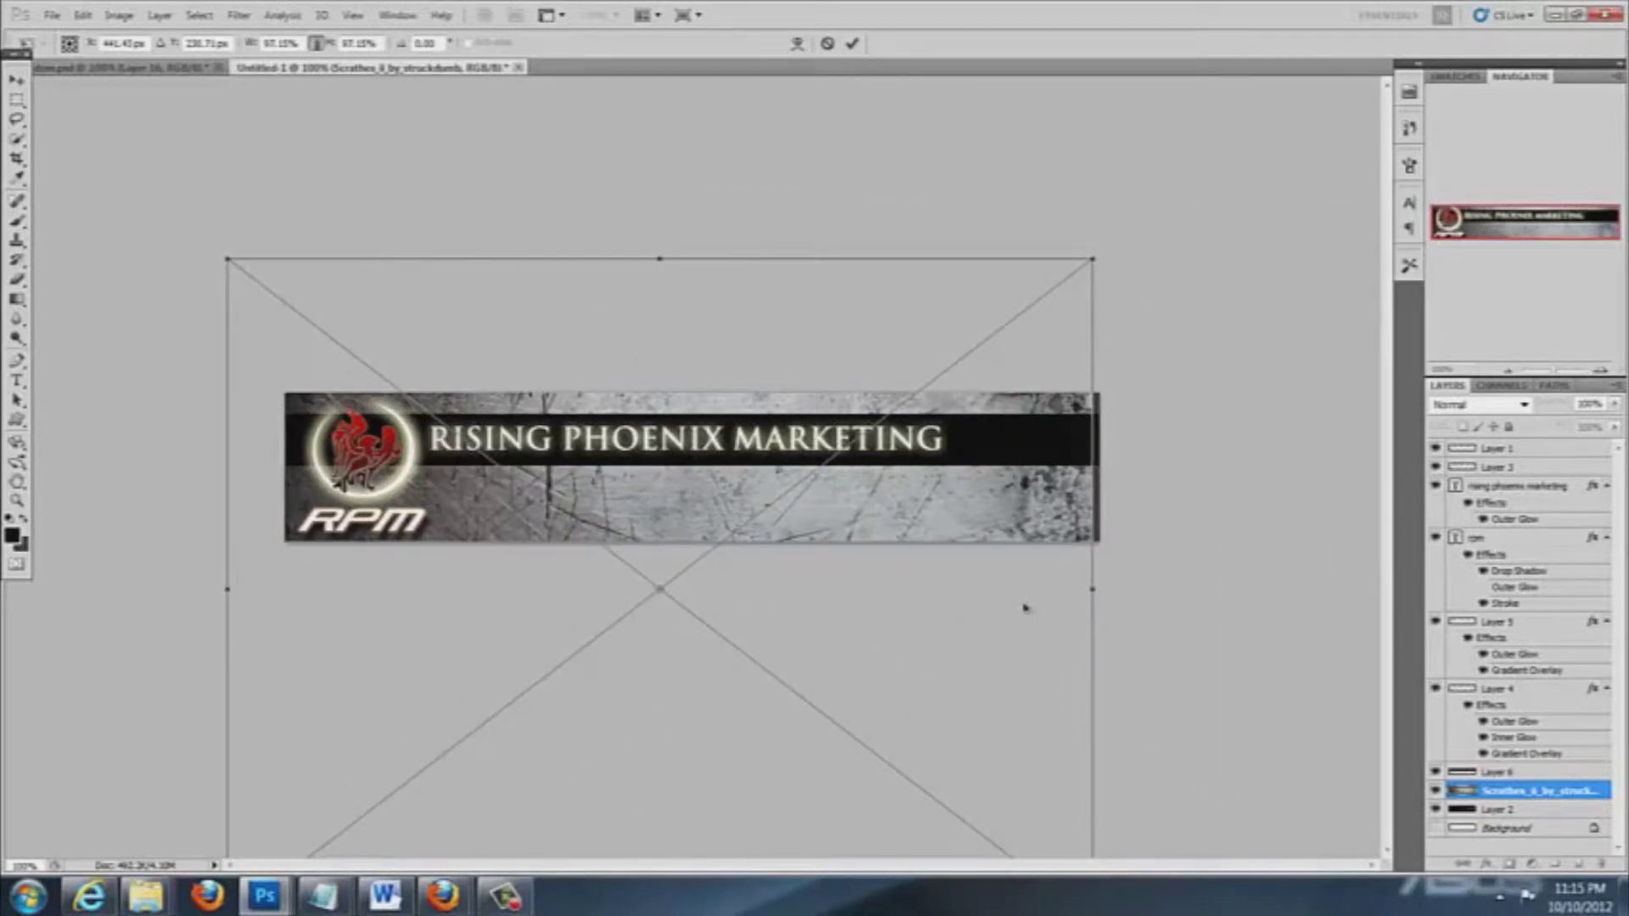
{"action": "left_click_drag", "start_coordinate": [1096, 597], "coordinate": [1291, 591]}
{"action": "left_click_drag", "start_coordinate": [957, 547], "coordinate": [1153, 562]}
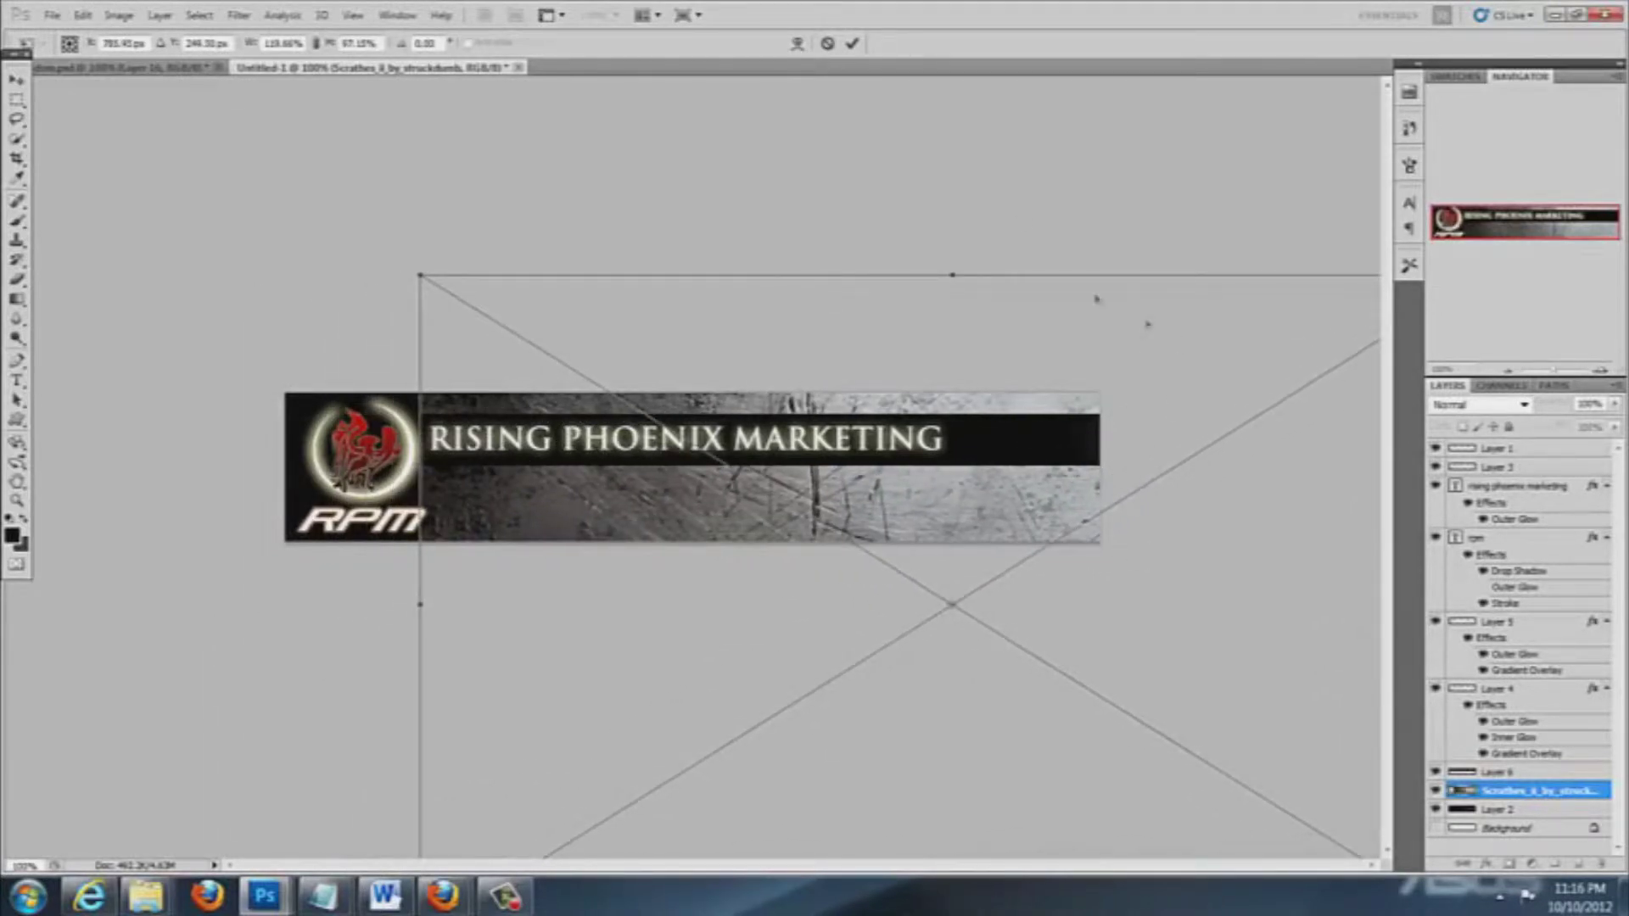
{"action": "left_click", "coordinate": [854, 44]}
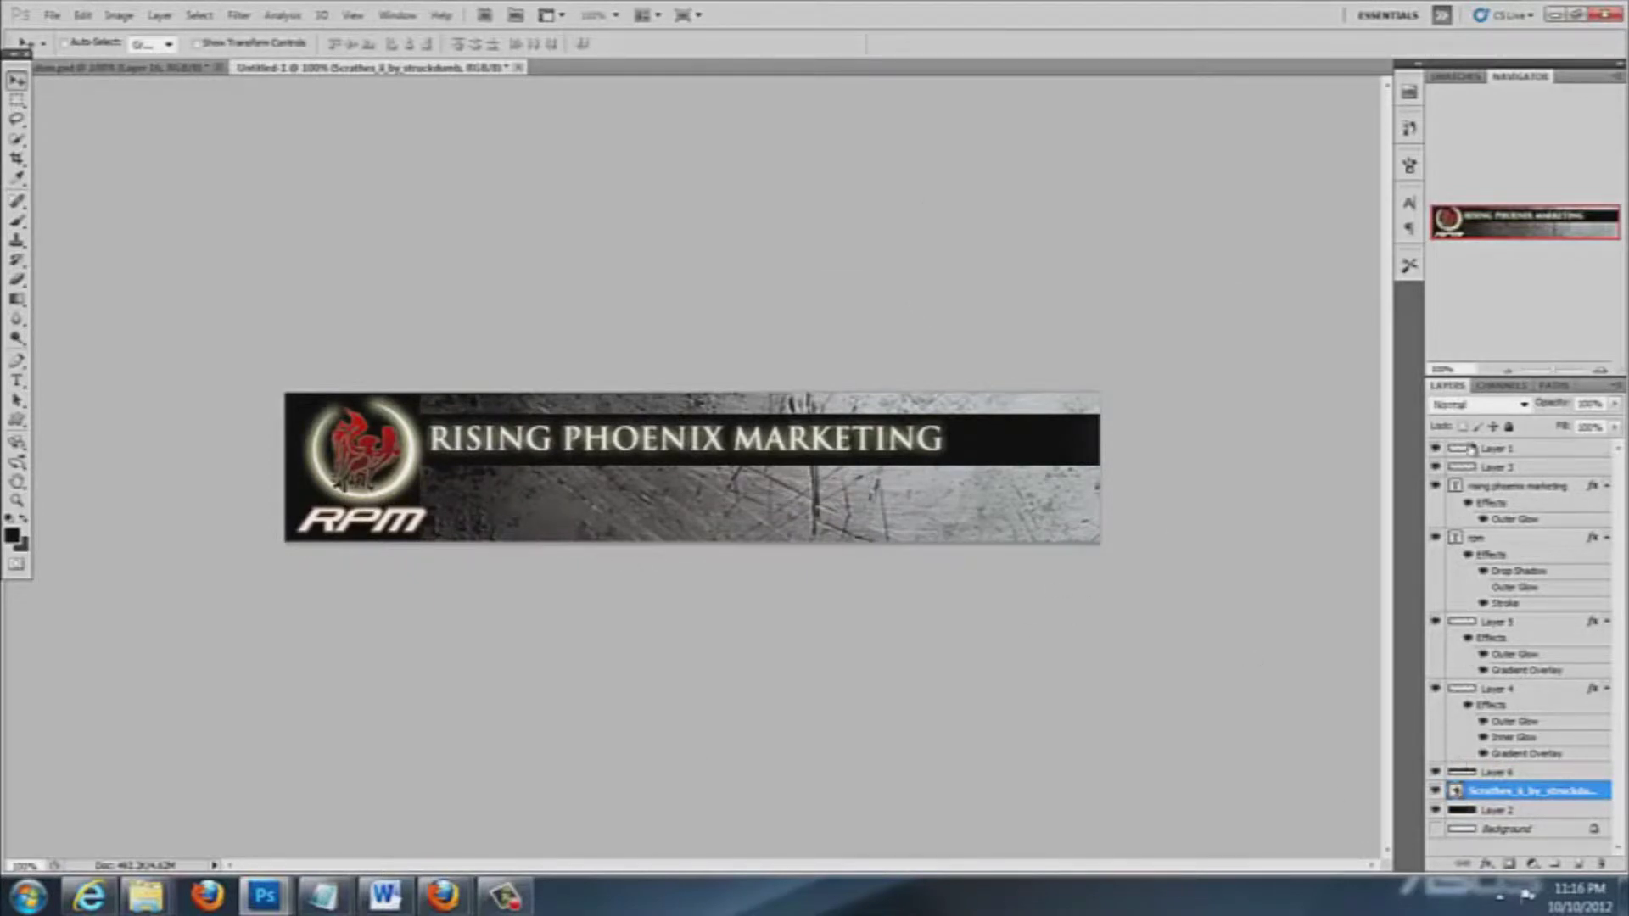
Set the scratch texture layer's blend mode to Multiply, keeping its opacity at 100%
{"action": "left_click", "coordinate": [1518, 405]}
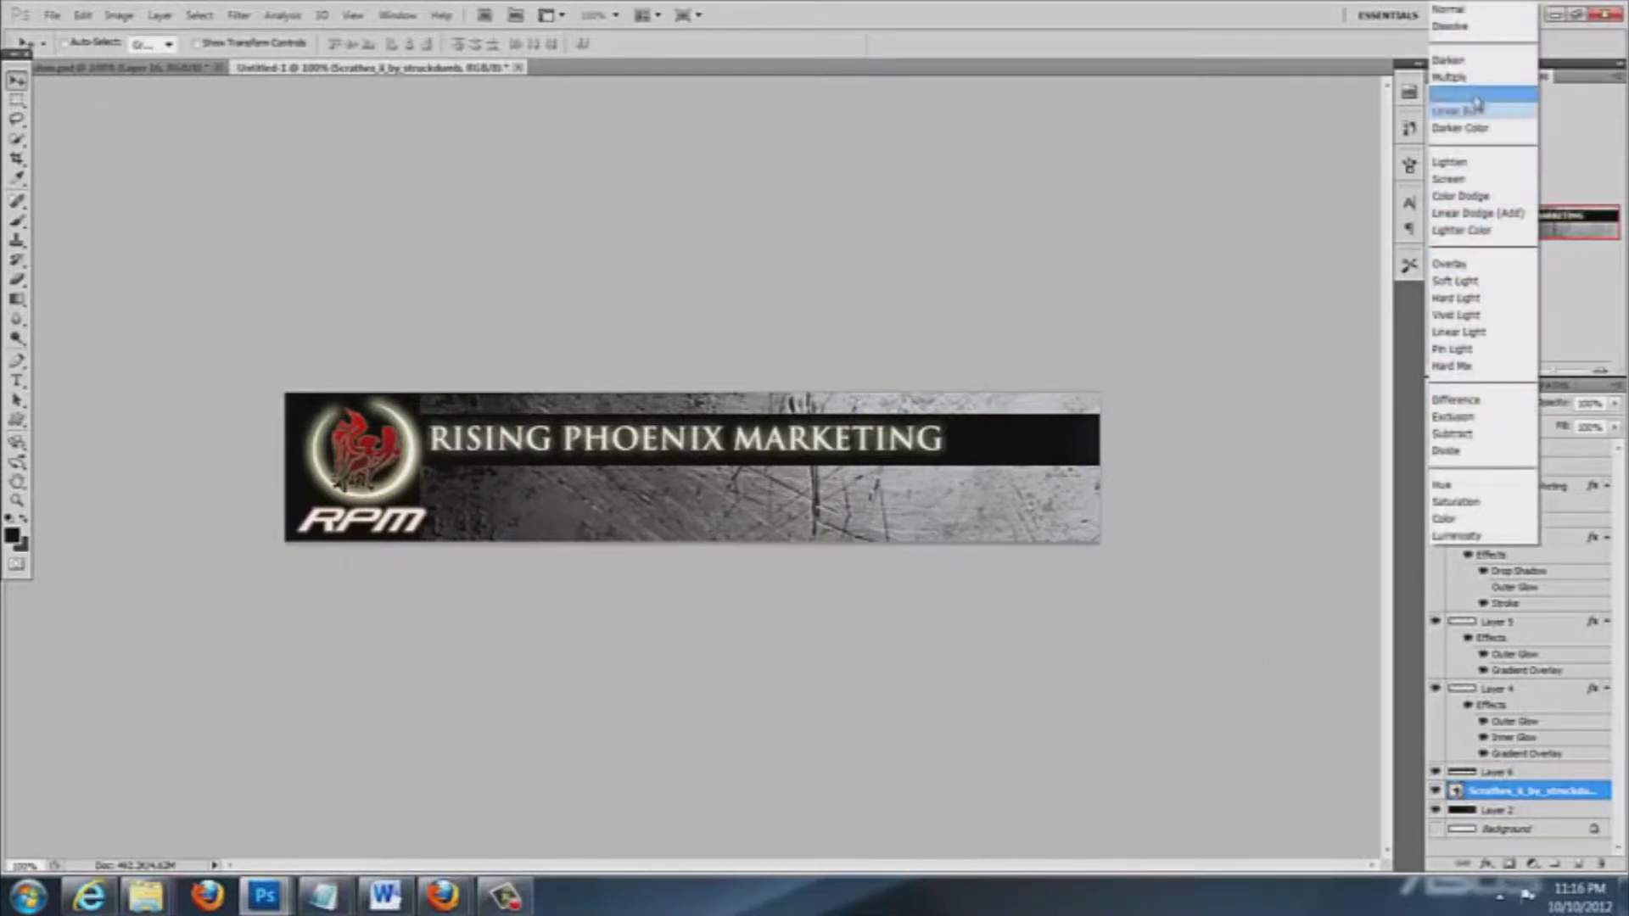
{"action": "left_click", "coordinate": [1452, 77]}
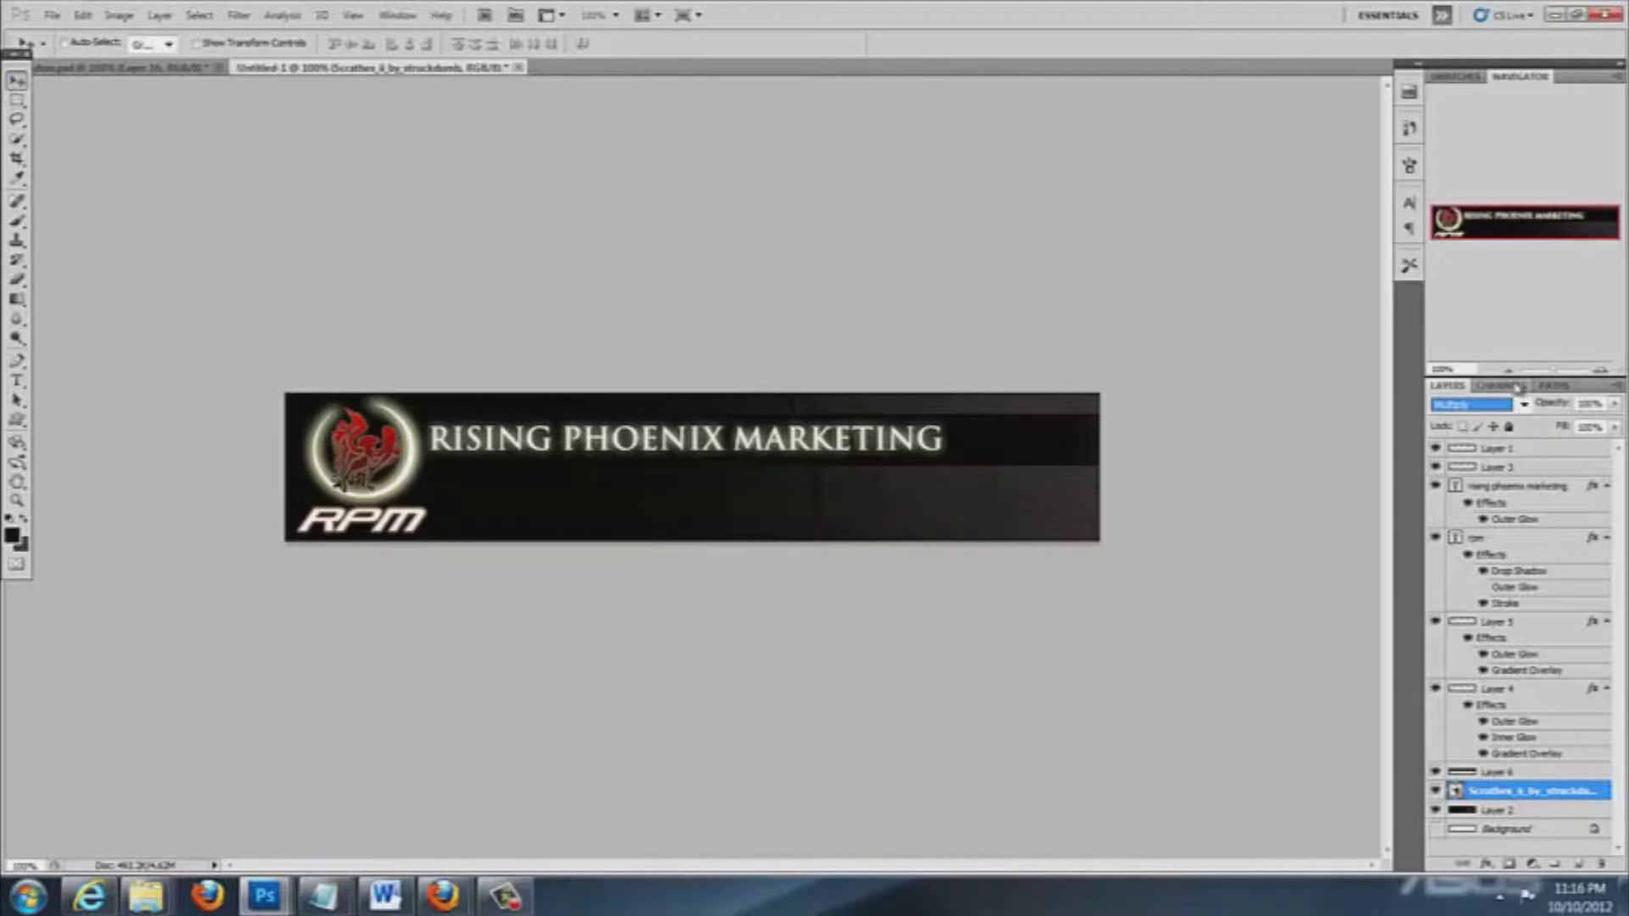
{"action": "left_click", "coordinate": [1612, 405]}
{"action": "mouse_move", "coordinate": [1610, 417]}
{"action": "left_mouse_down"}
{"action": "mouse_move", "coordinate": [1569, 427]}
{"action": "mouse_move", "coordinate": [1611, 427]}
{"action": "left_mouse_up"}
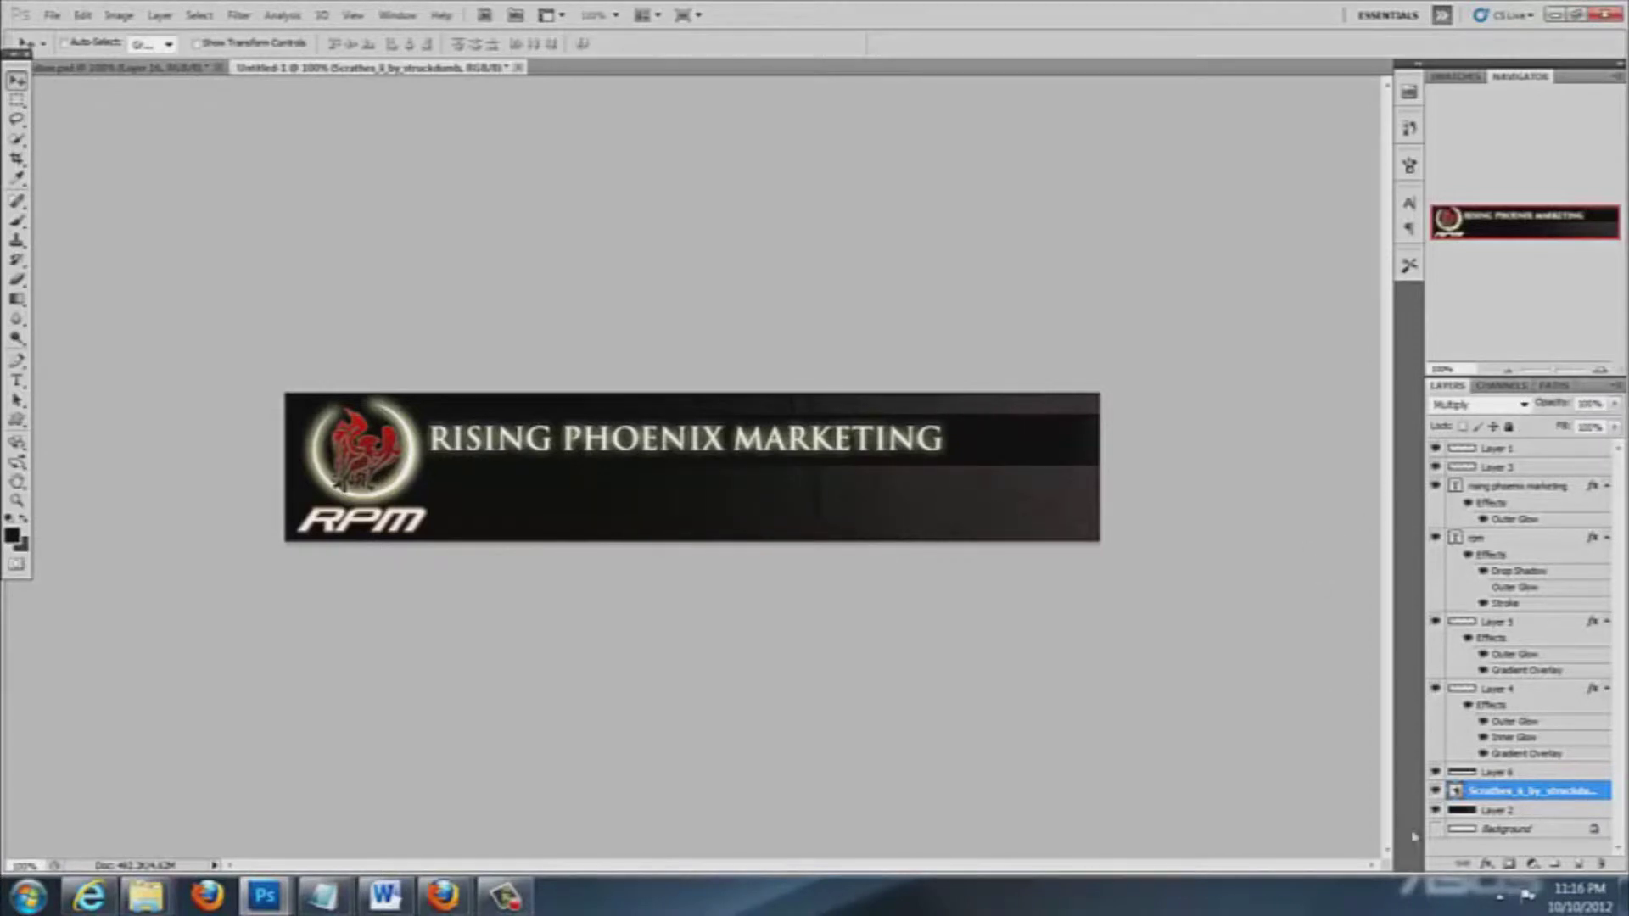
Toggle the visibility of Layer 2 to compare the banner with and without its gradient background
{"action": "left_click", "coordinate": [1436, 811]}
{"action": "left_click", "coordinate": [1436, 811]}
{"action": "left_click", "coordinate": [1436, 811]}
{"action": "left_click", "coordinate": [1436, 811]}
{"action": "left_click", "coordinate": [1546, 769]}
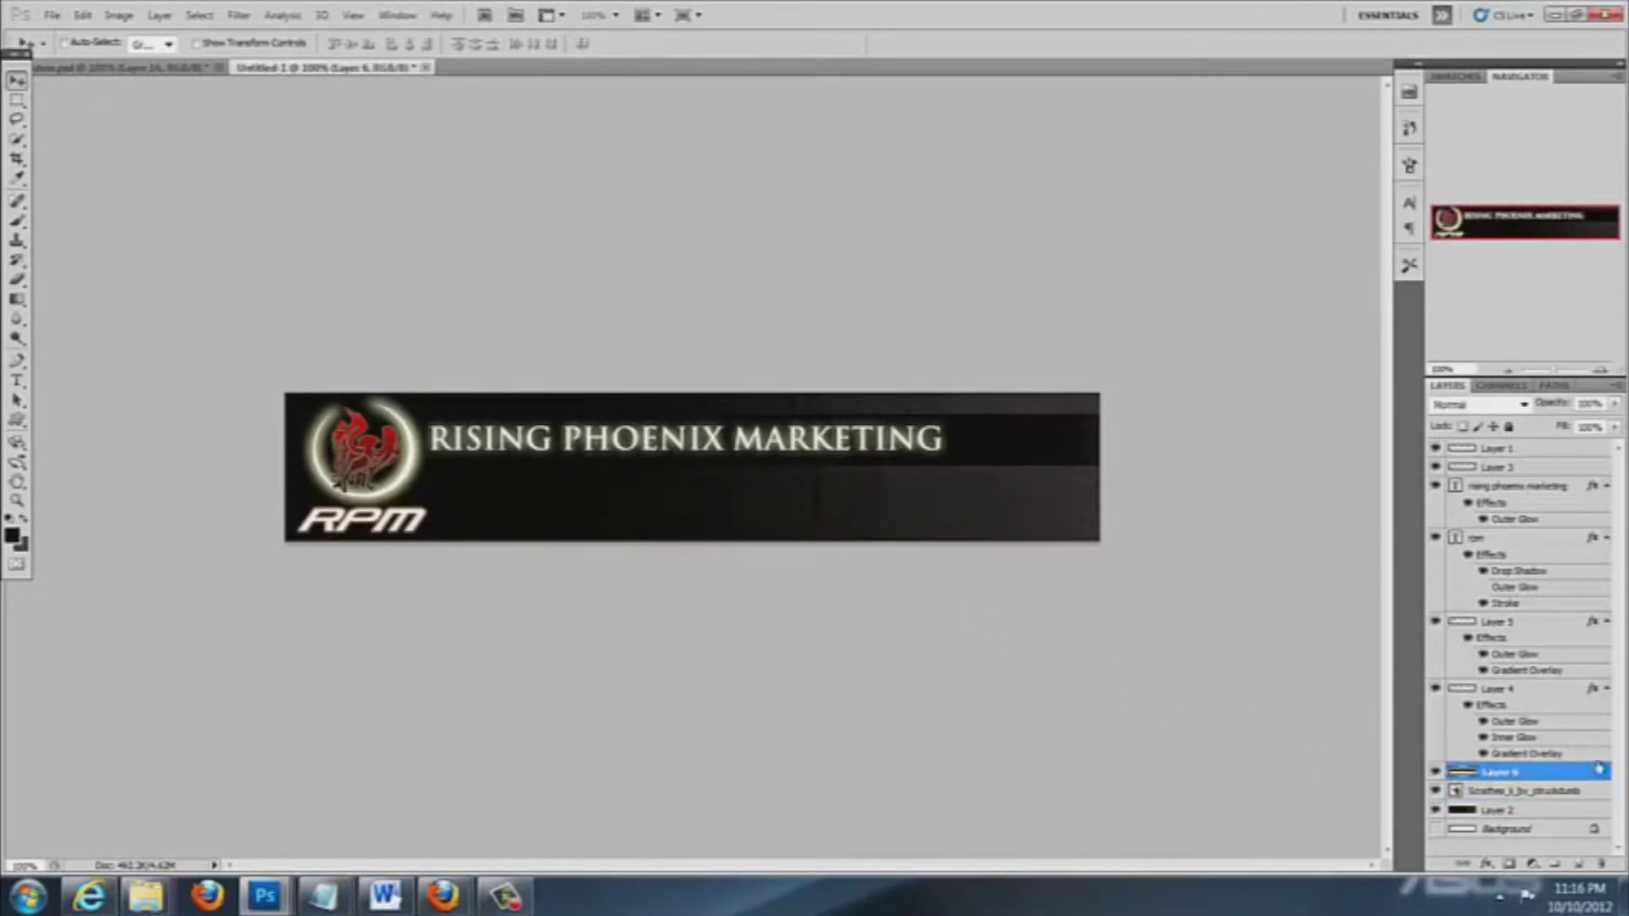
Scale the scratch texture layer to about 149% width so it extends past the banner's left edge behind the logo
{"action": "left_click", "coordinate": [1506, 791]}
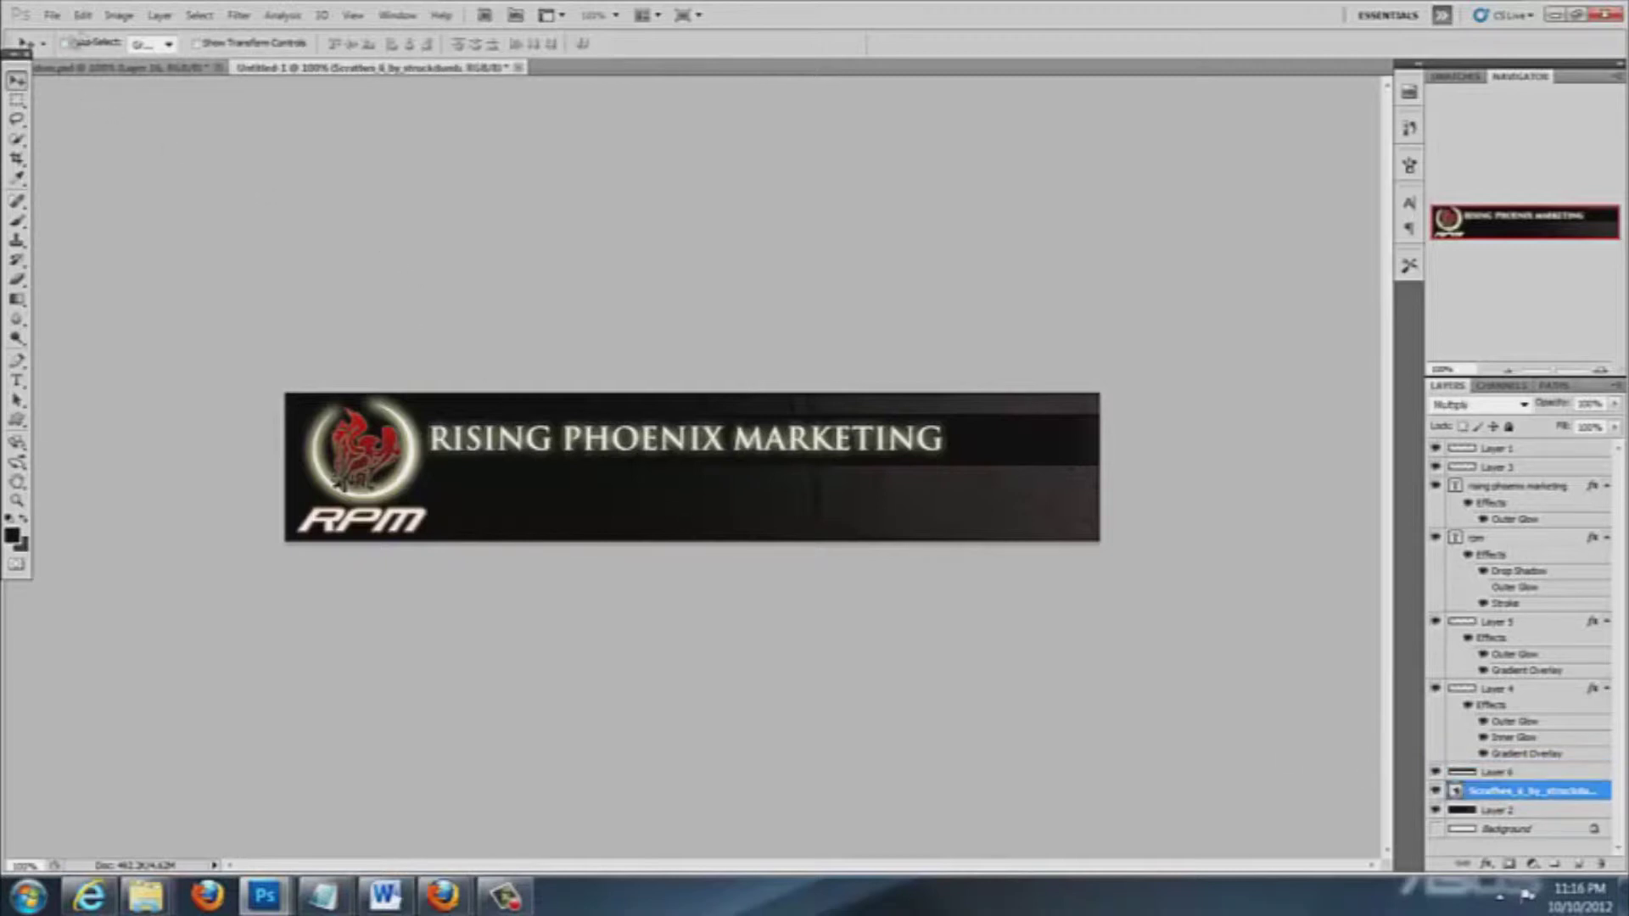
{"action": "left_click", "coordinate": [83, 14]}
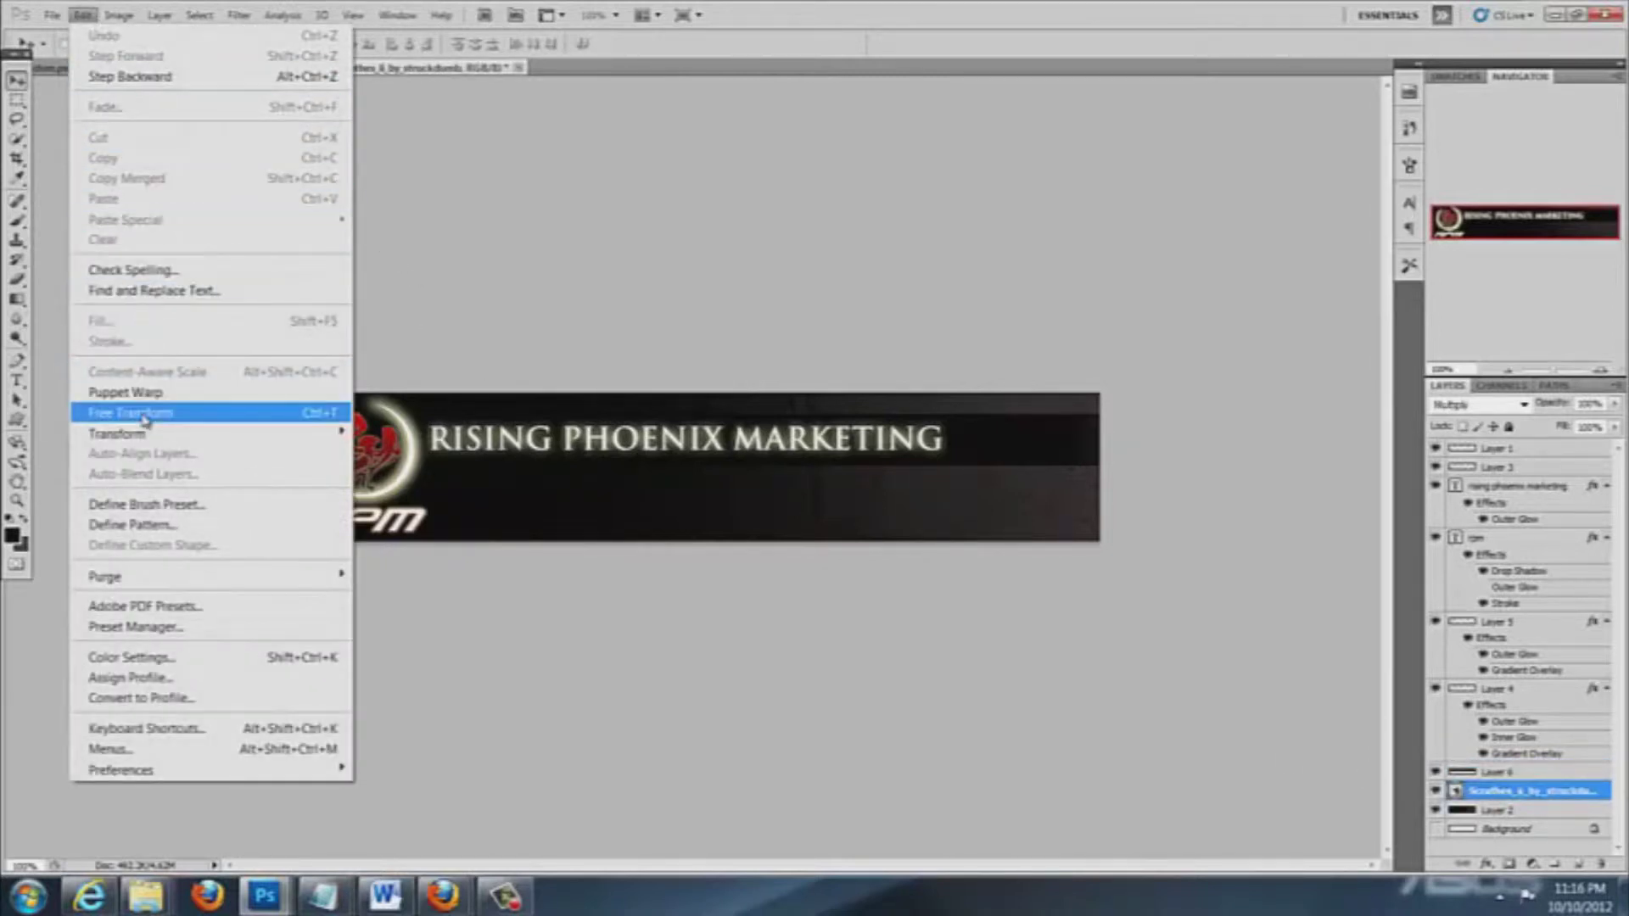
{"action": "mouse_move", "coordinate": [144, 437]}
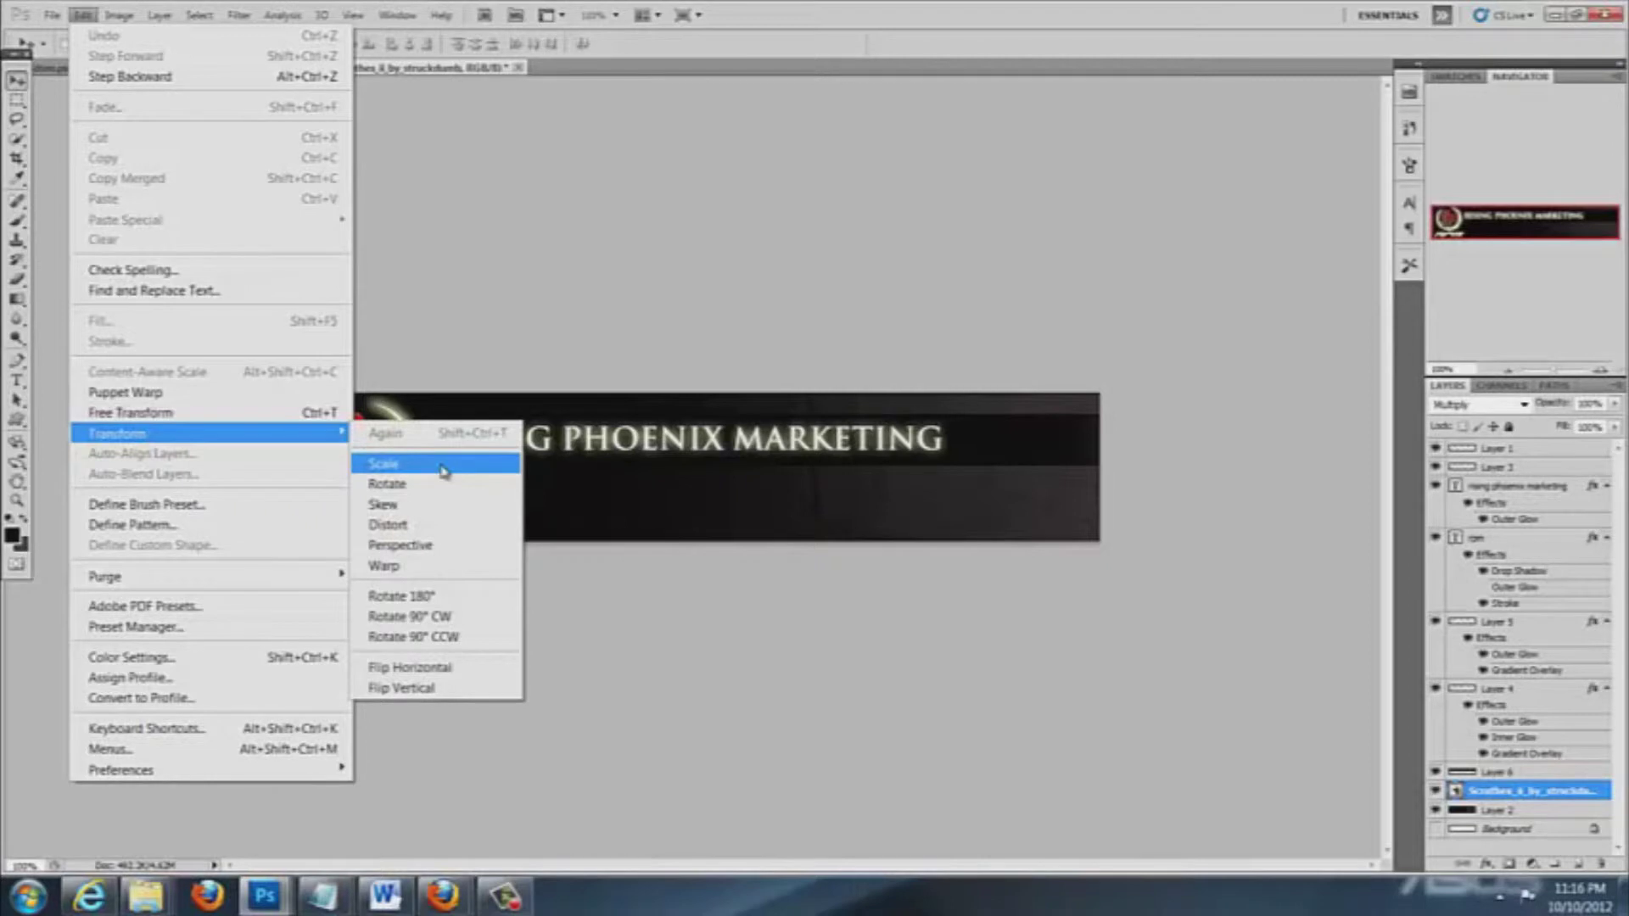
{"action": "left_click", "coordinate": [444, 474]}
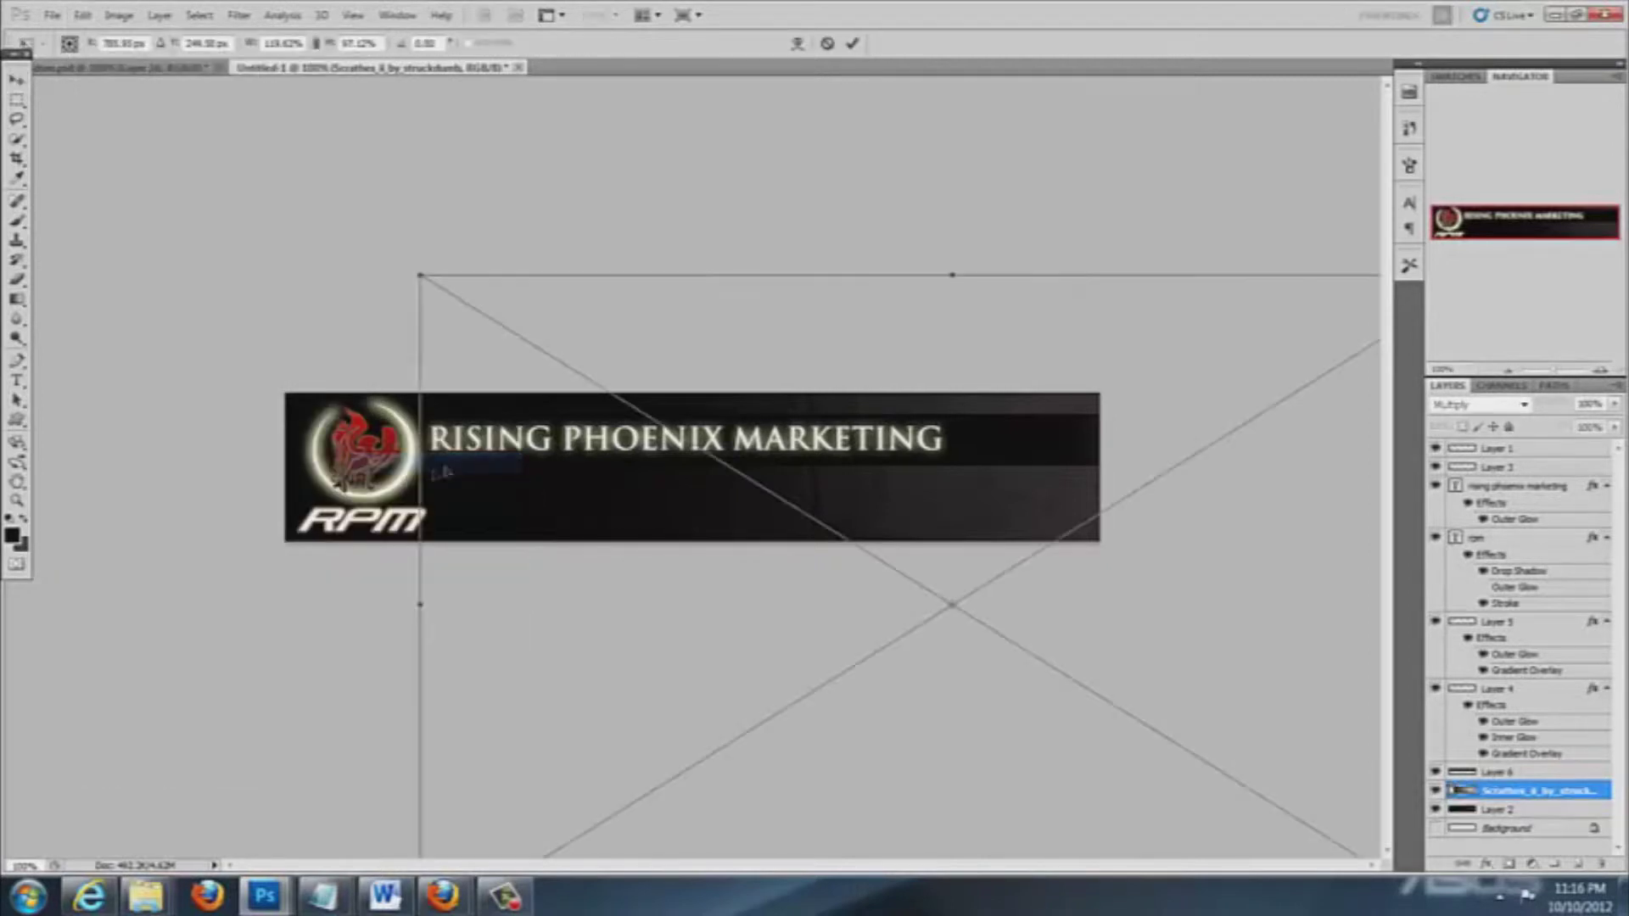
{"action": "left_click_drag", "start_coordinate": [420, 602], "coordinate": [214, 602]}
{"action": "left_click_drag", "start_coordinate": [977, 518], "coordinate": [1052, 516]}
{"action": "left_click_drag", "start_coordinate": [286, 605], "coordinate": [239, 605]}
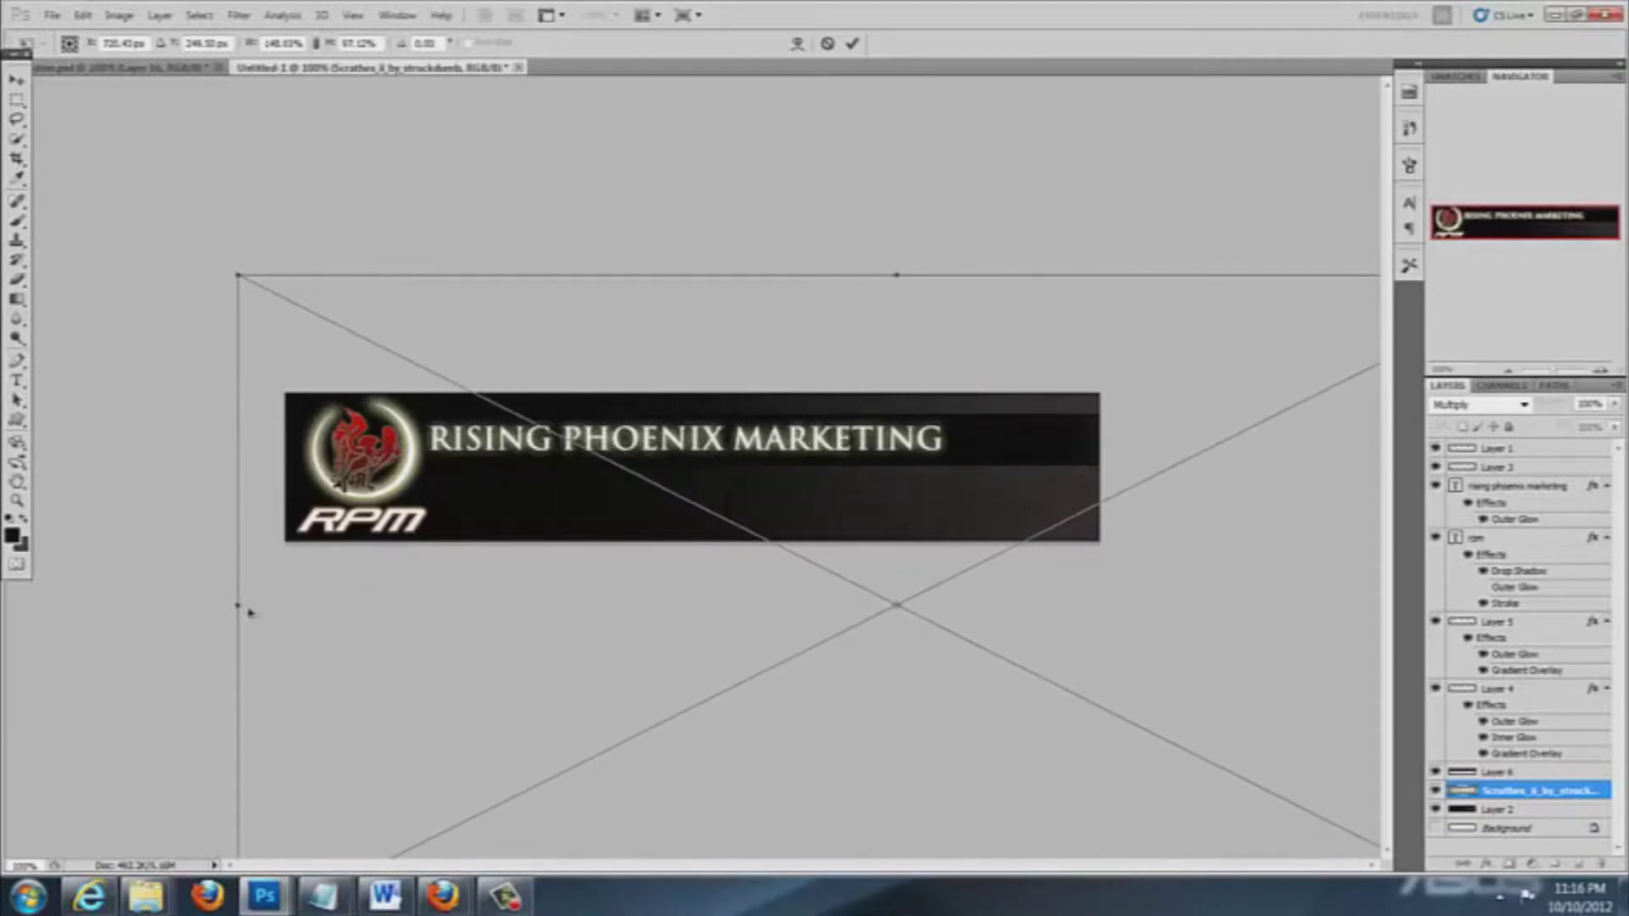
{"action": "left_click", "coordinate": [861, 45]}
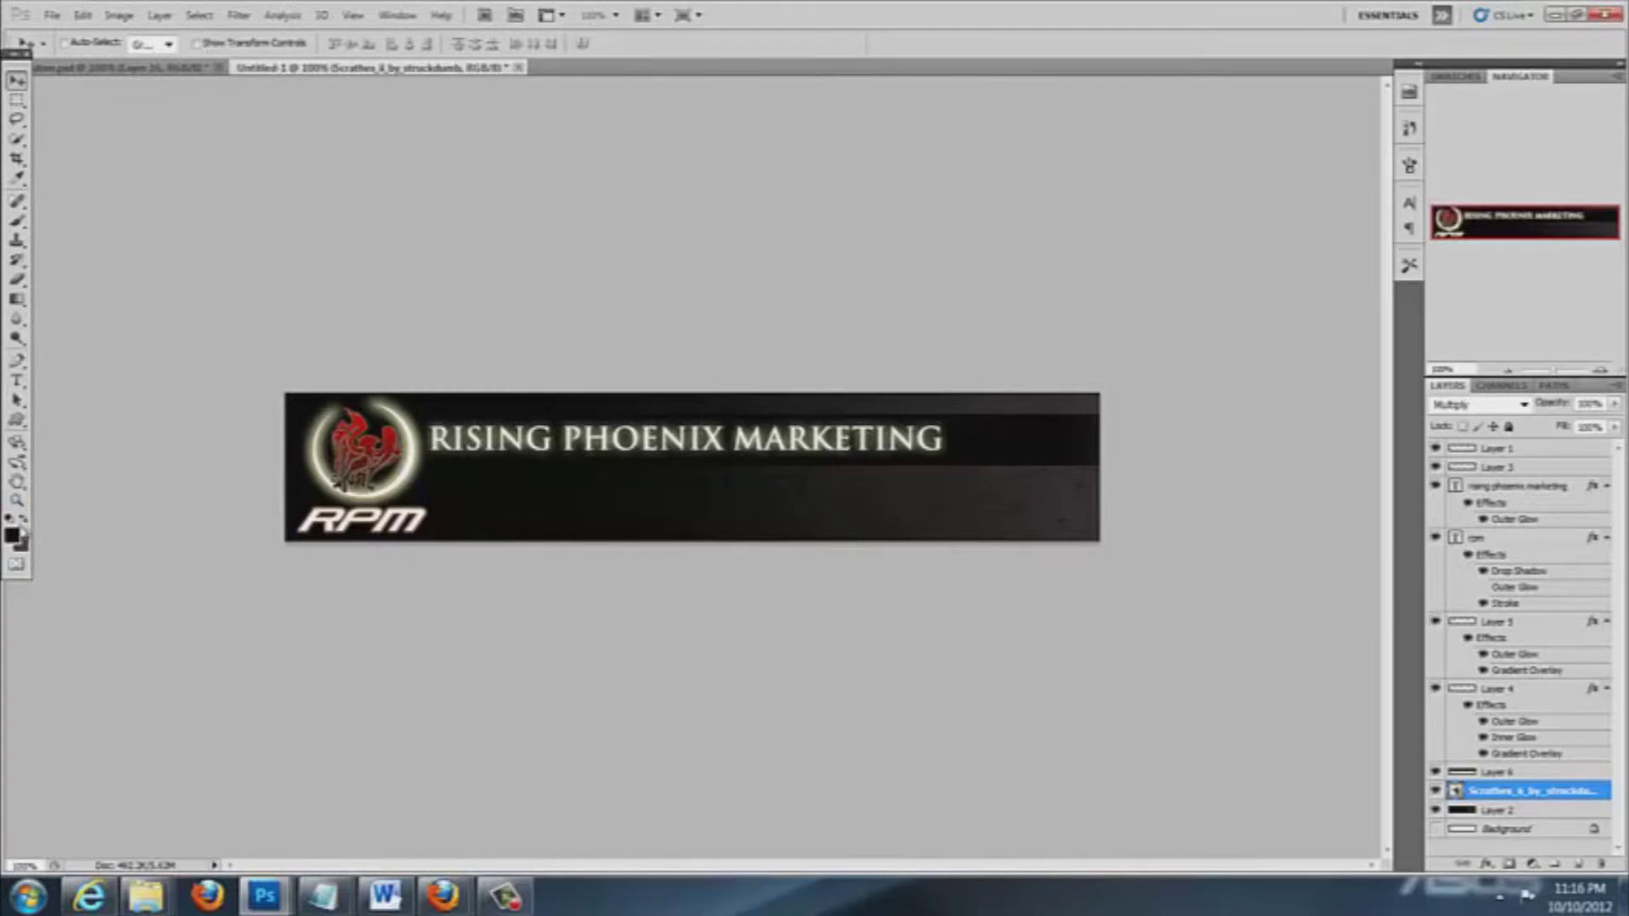
Make Layer 2 active and hide the dark title stripe on Layer 6
{"action": "left_click", "coordinate": [1498, 812]}
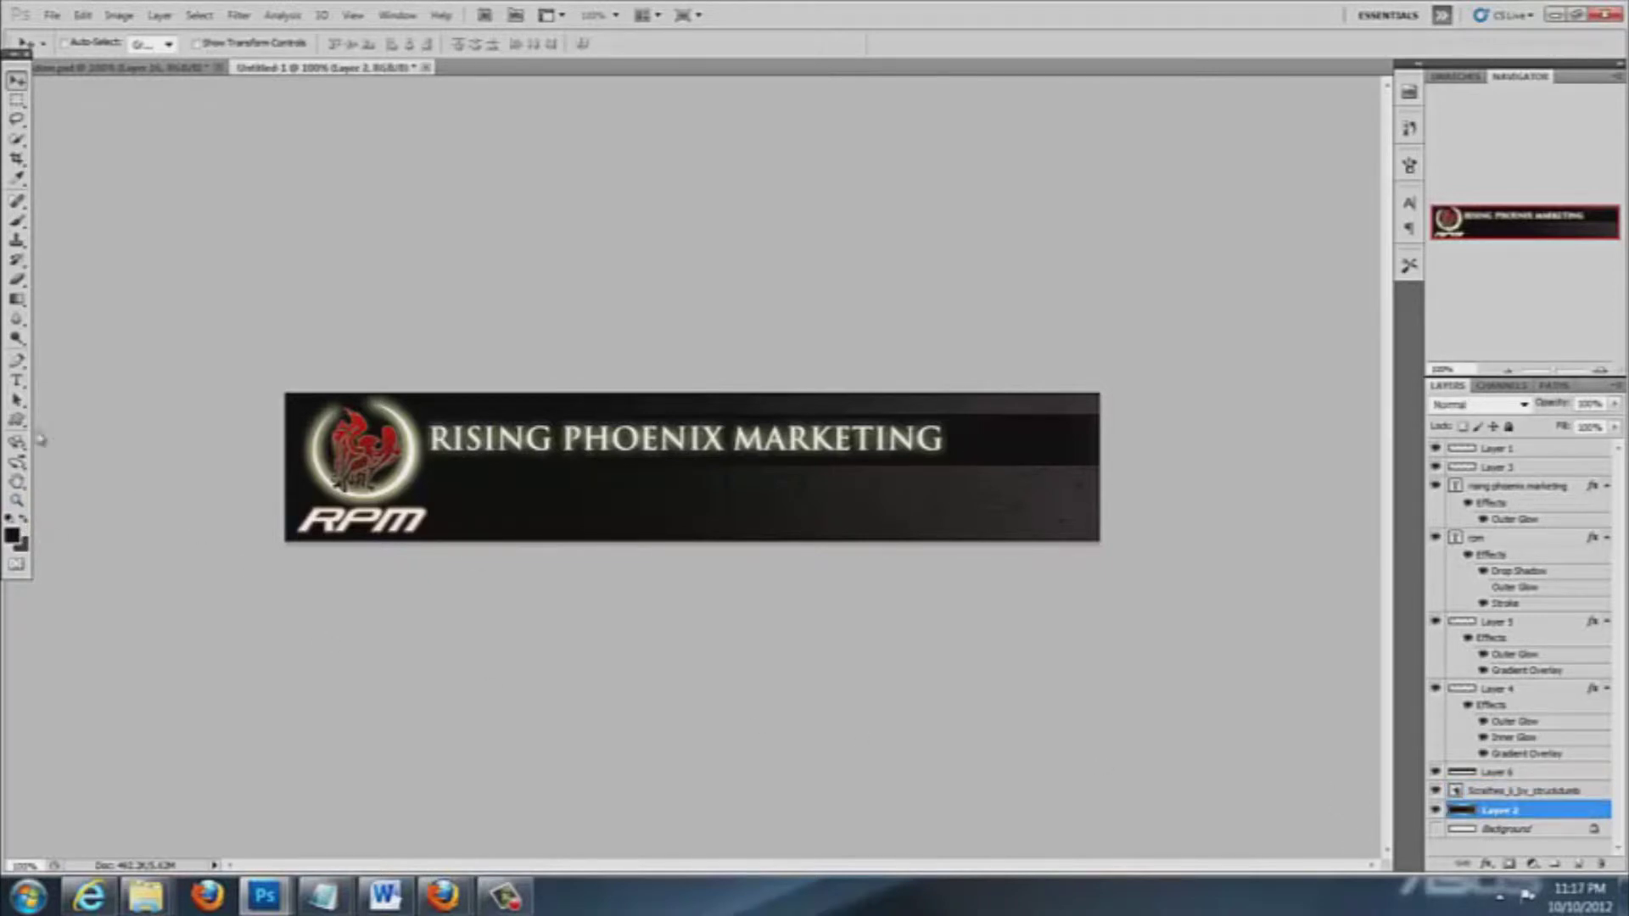
{"action": "left_click", "coordinate": [1435, 772]}
{"action": "left_click", "coordinate": [1435, 772]}
{"action": "left_click", "coordinate": [1436, 772]}
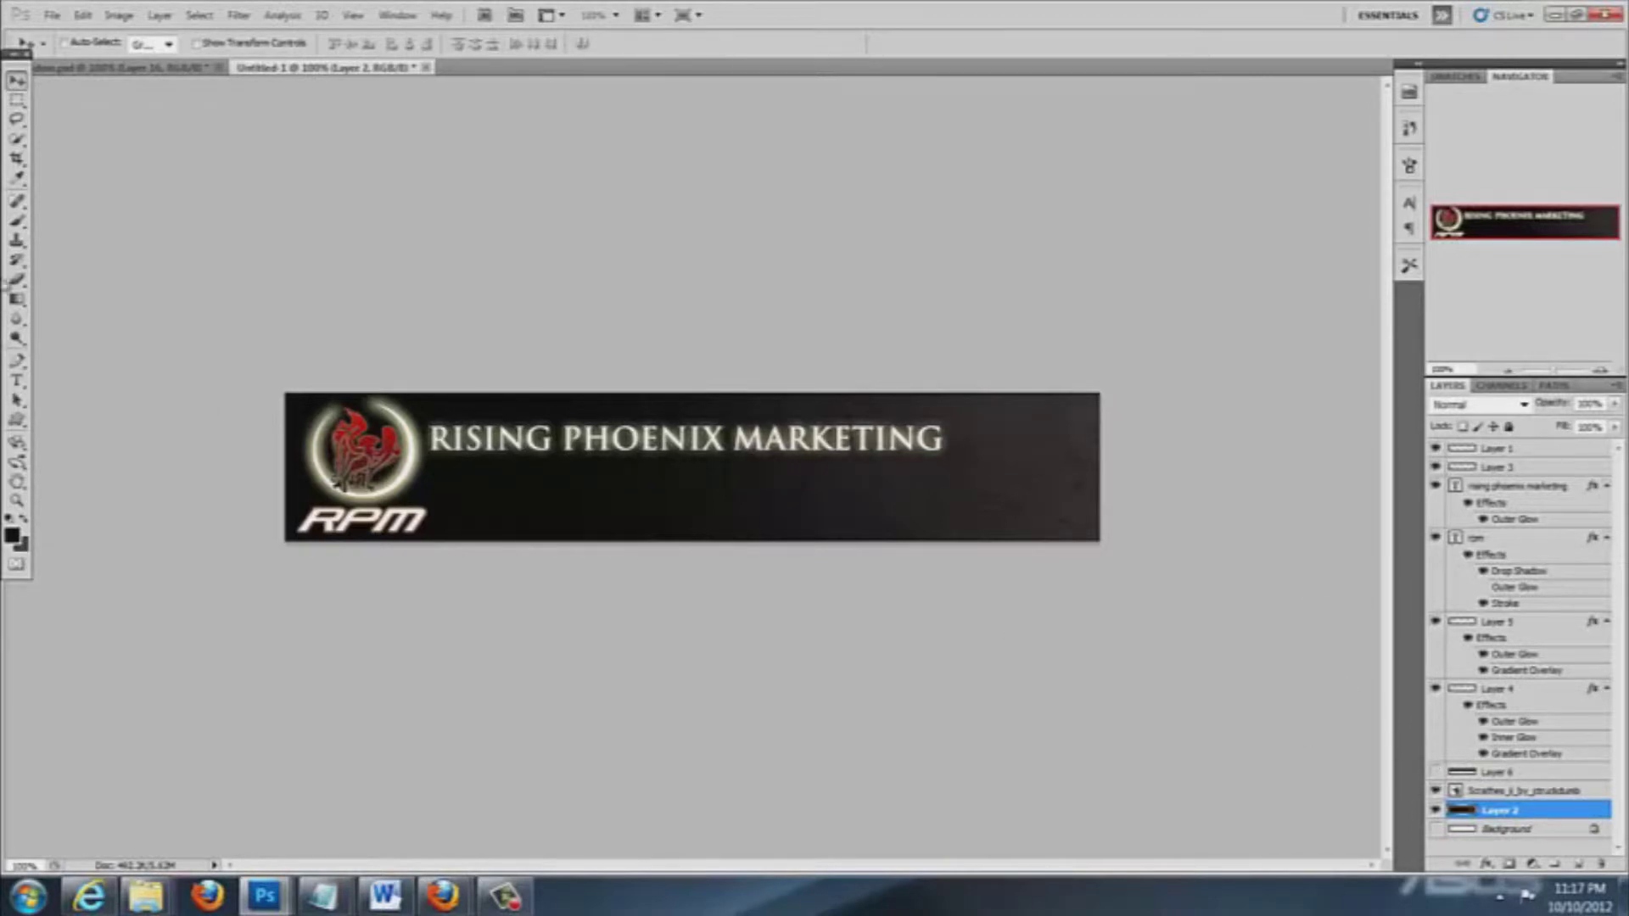
Redraw Layer 2's horizontal gradient from just outside the banner's left edge to about a third across, and show Layer 6 again
{"action": "left_click", "coordinate": [17, 299]}
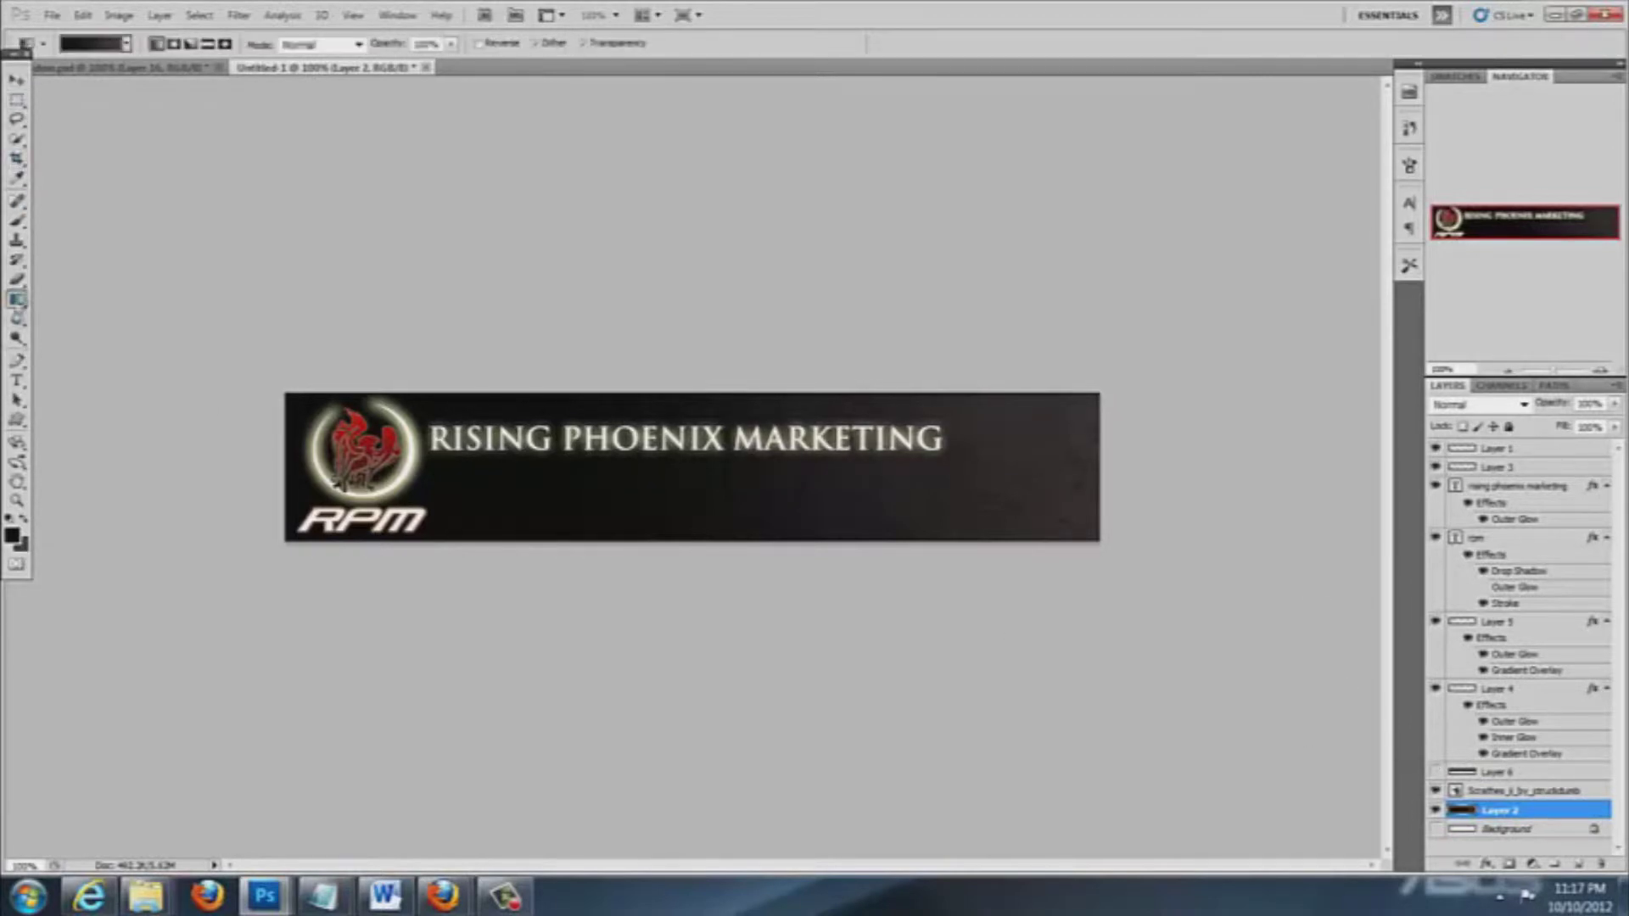
{"action": "left_click_drag", "start_coordinate": [934, 480], "coordinate": [216, 480]}
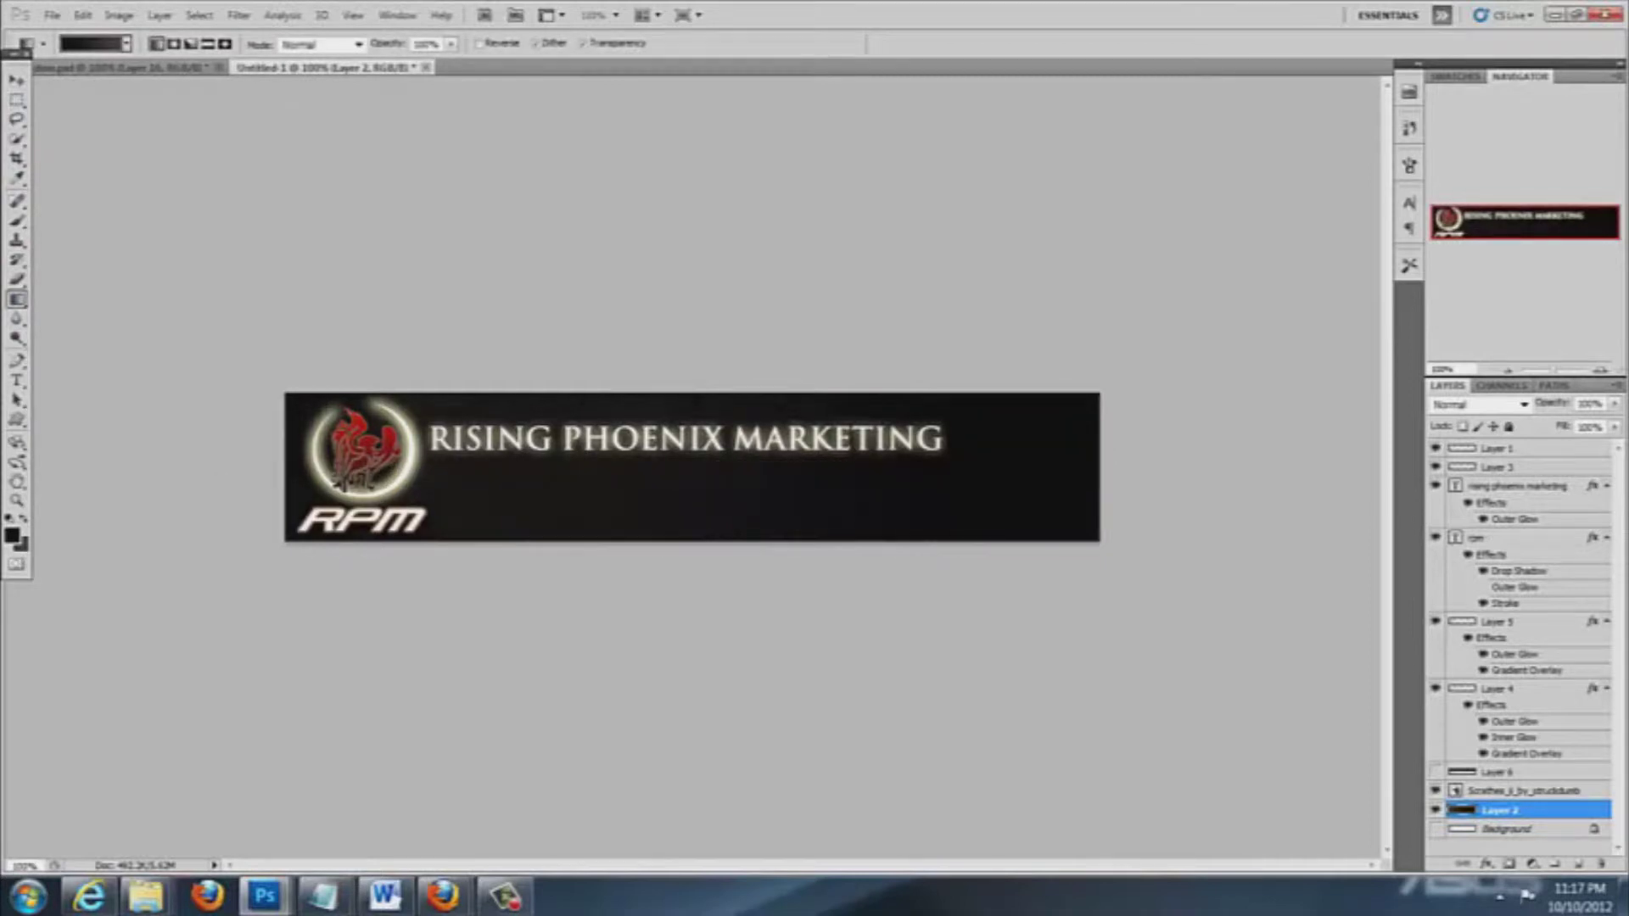
{"action": "left_click_drag", "start_coordinate": [829, 476], "coordinate": [1066, 473]}
{"action": "left_click_drag", "start_coordinate": [183, 466], "coordinate": [752, 465]}
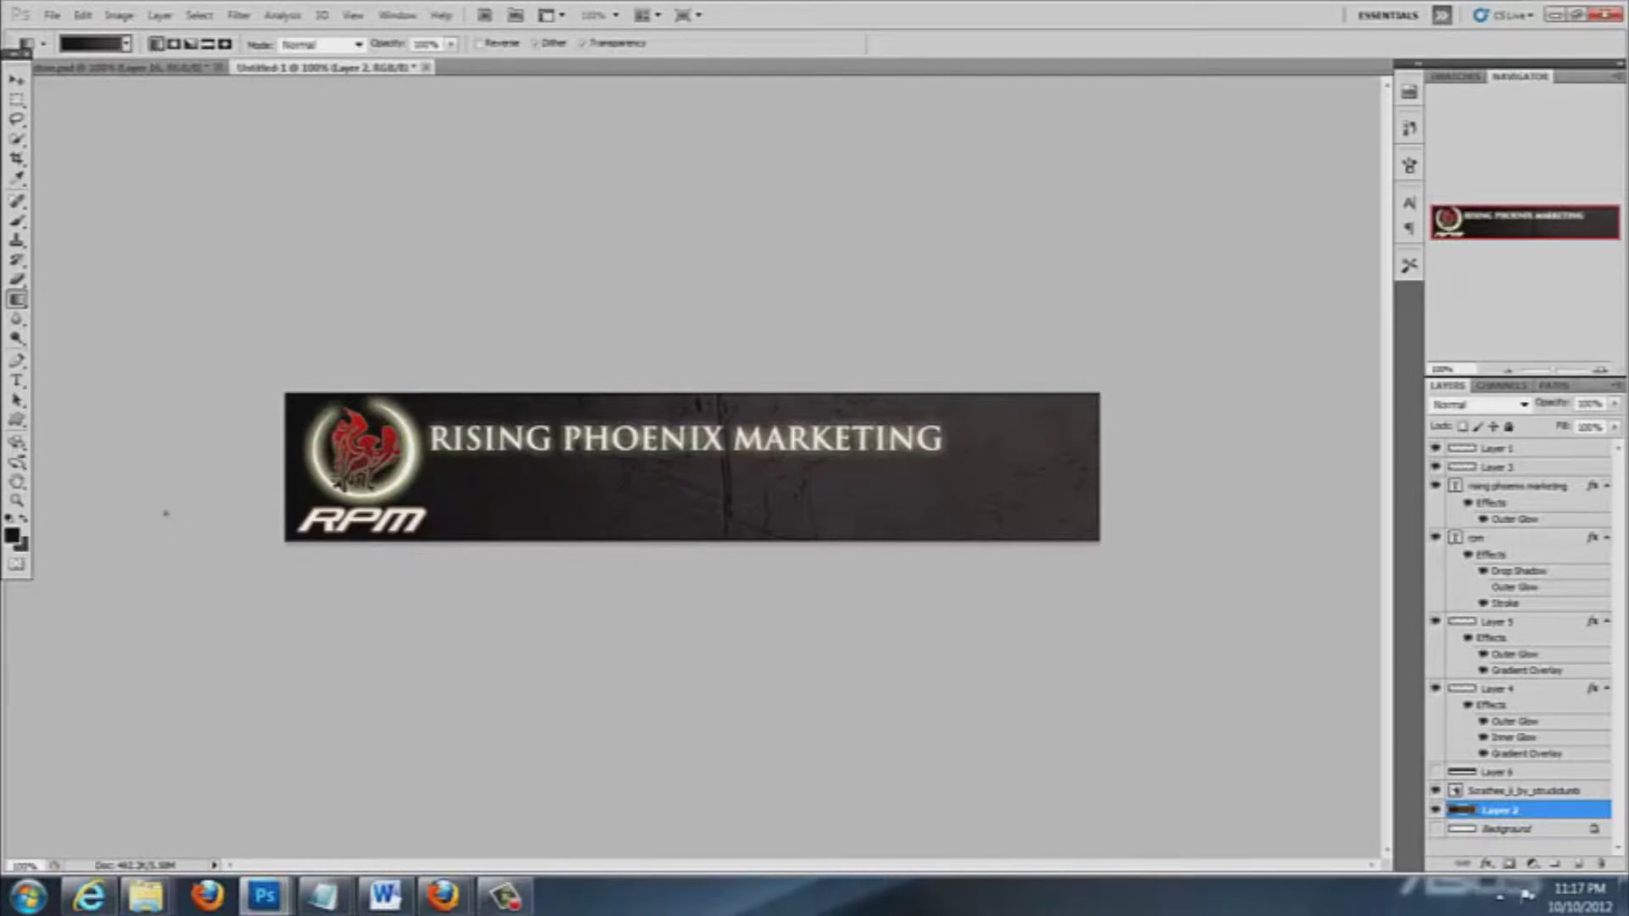
{"action": "left_click_drag", "start_coordinate": [216, 481], "coordinate": [543, 483]}
{"action": "left_click", "coordinate": [1436, 773]}
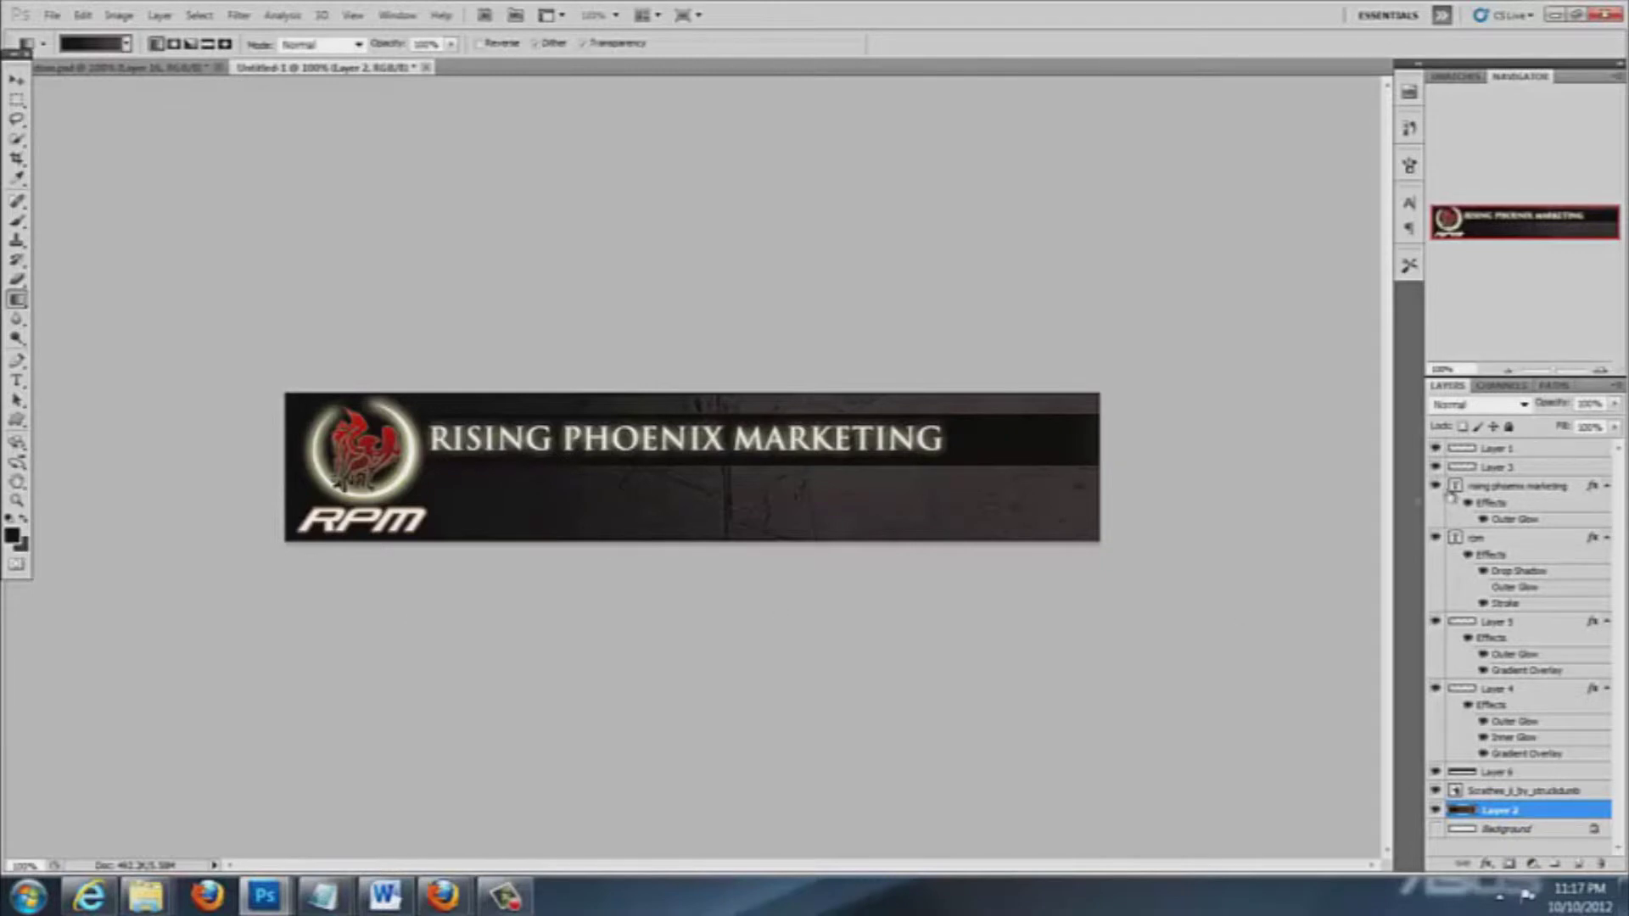
Toggle the rpm text layer's visibility to compare the banner with and without it
{"action": "left_click", "coordinate": [1433, 540]}
{"action": "left_click", "coordinate": [1433, 539]}
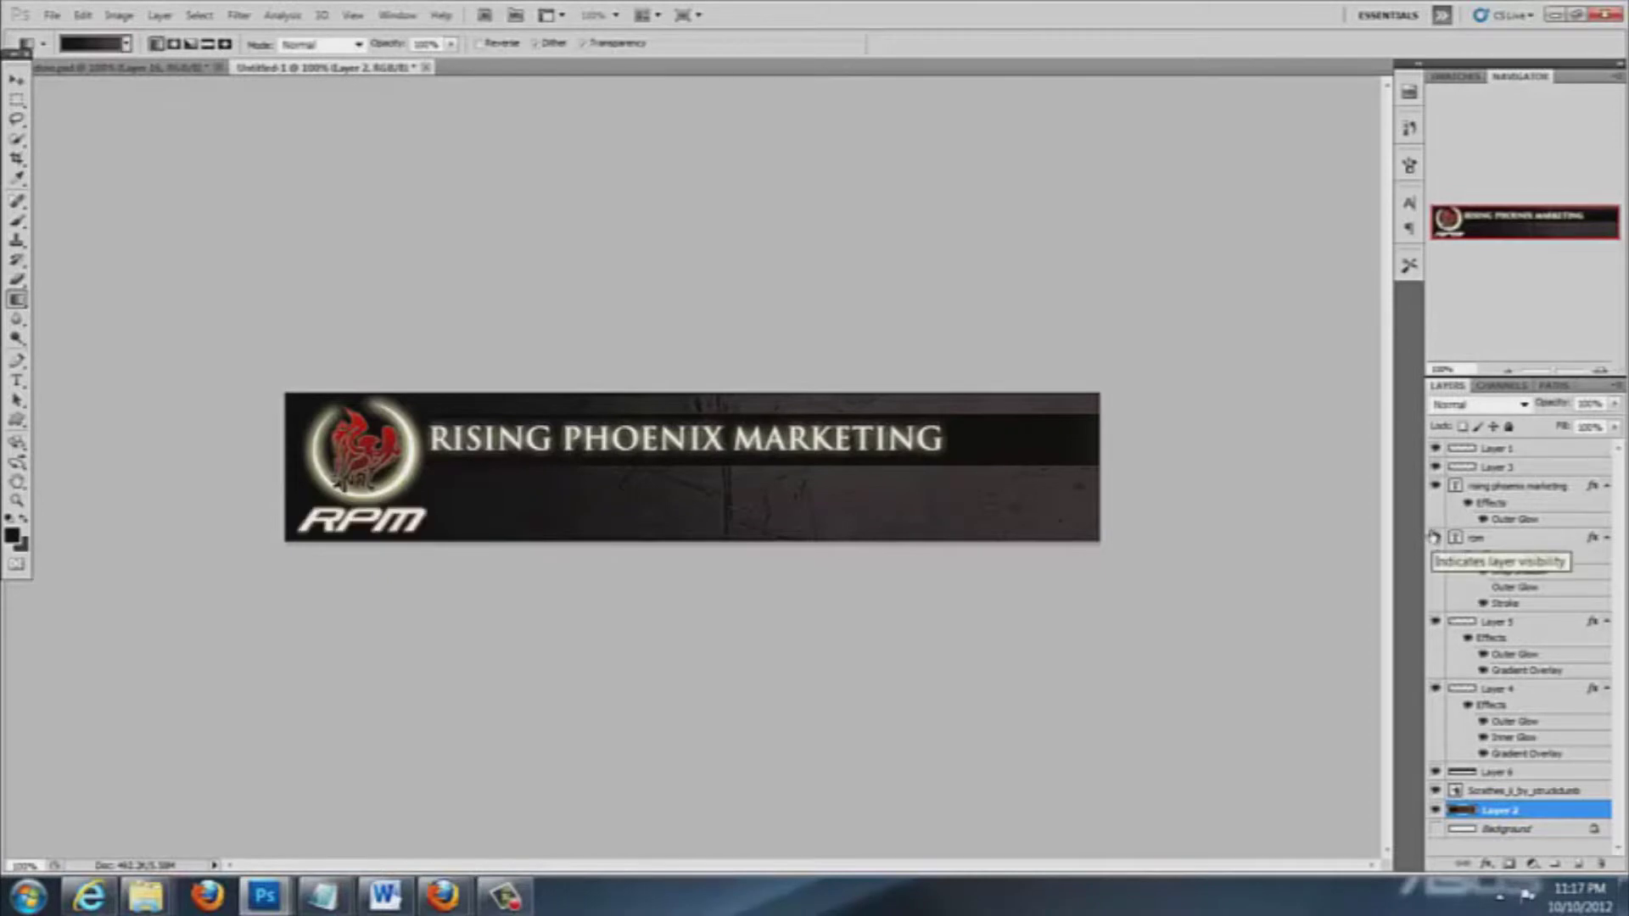
{"action": "left_click", "coordinate": [1433, 538]}
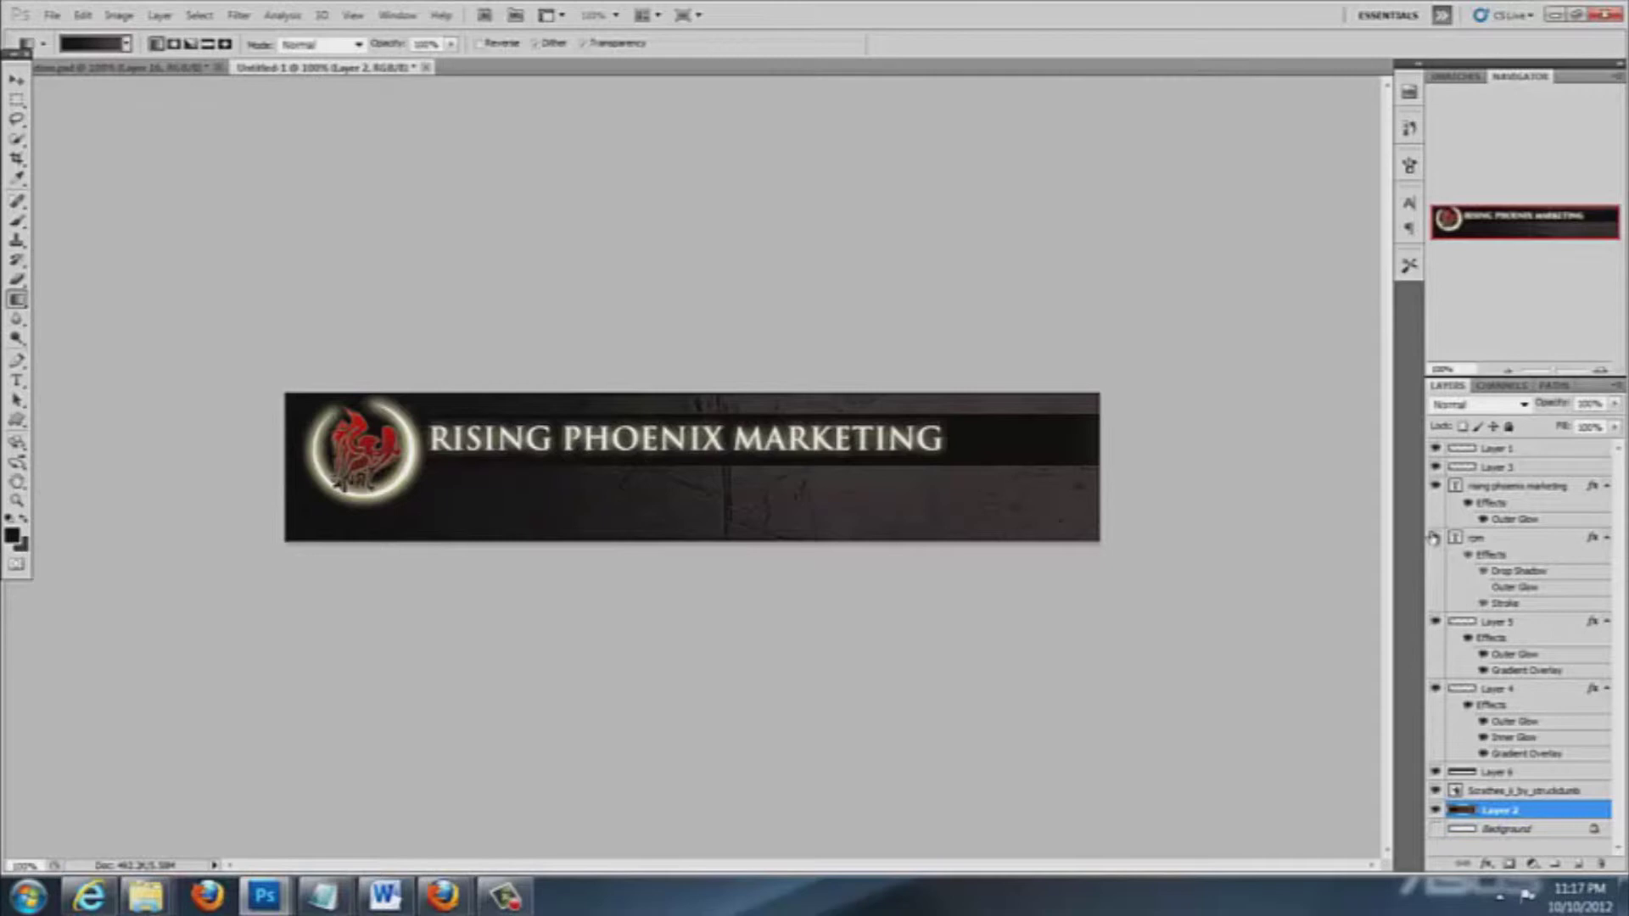
{"action": "left_click", "coordinate": [1433, 538]}
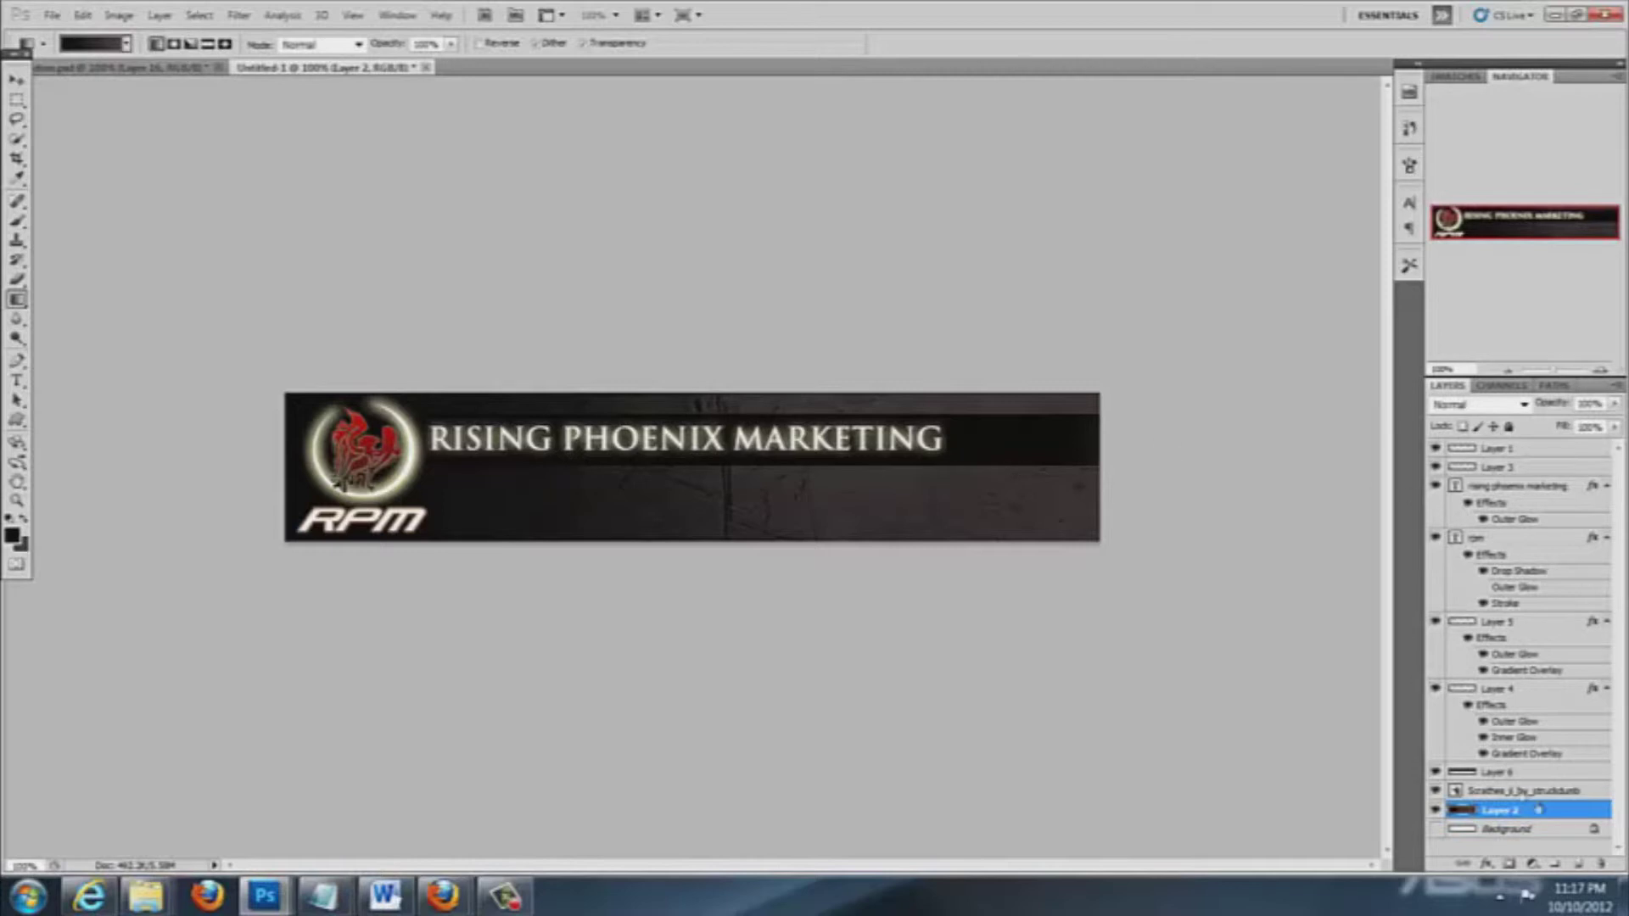
Lower the opacity of the title stripe on Layer 6 to about 60%
{"action": "left_click", "coordinate": [1481, 773]}
{"action": "left_click", "coordinate": [1435, 773]}
{"action": "left_click", "coordinate": [1434, 773]}
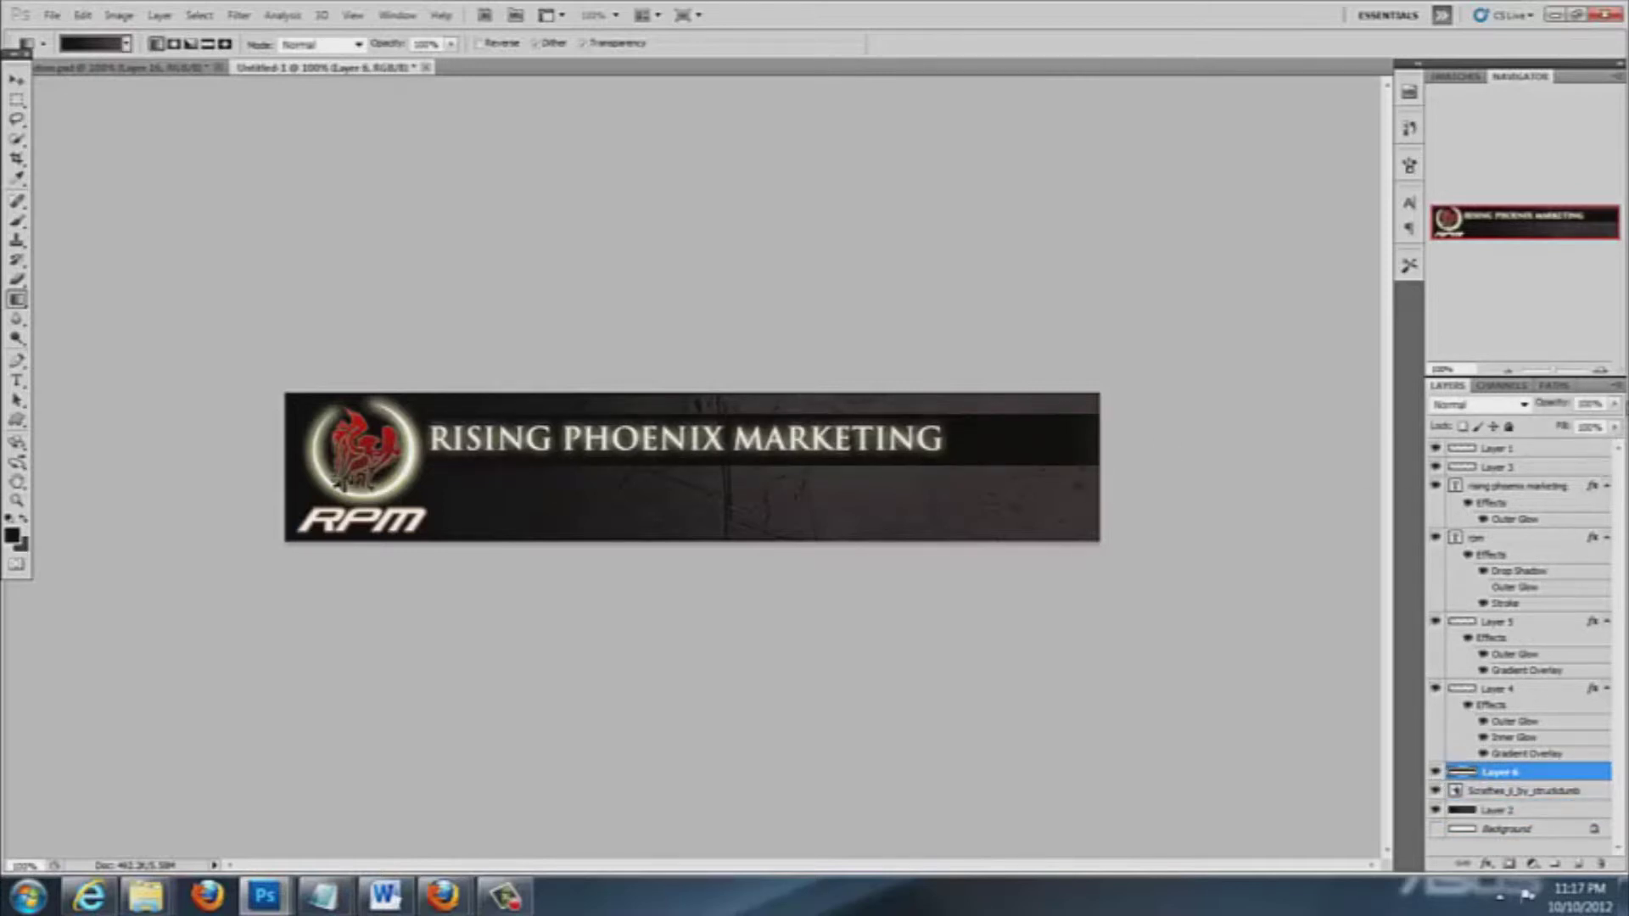
{"action": "left_click", "coordinate": [1613, 405]}
{"action": "mouse_move", "coordinate": [1604, 432]}
{"action": "left_mouse_down"}
{"action": "mouse_move", "coordinate": [1525, 433]}
{"action": "mouse_move", "coordinate": [1572, 429]}
{"action": "left_mouse_up"}
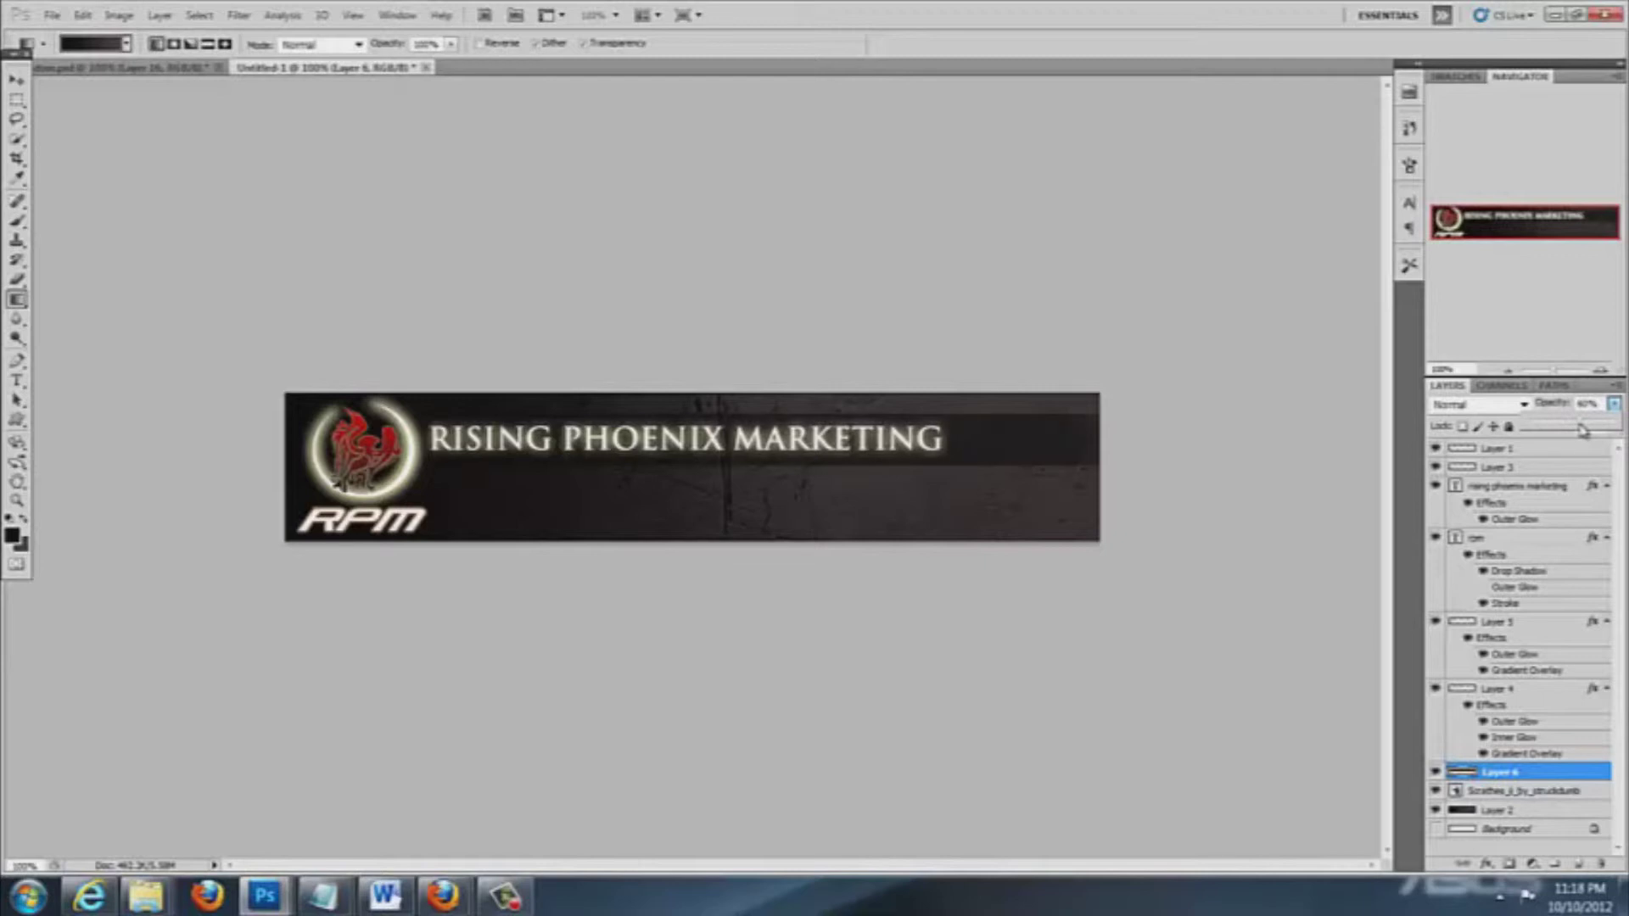
Fine-tune the title stripe on Layer 6 to 81% opacity
{"action": "left_click_drag", "start_coordinate": [1590, 428], "coordinate": [1616, 427]}
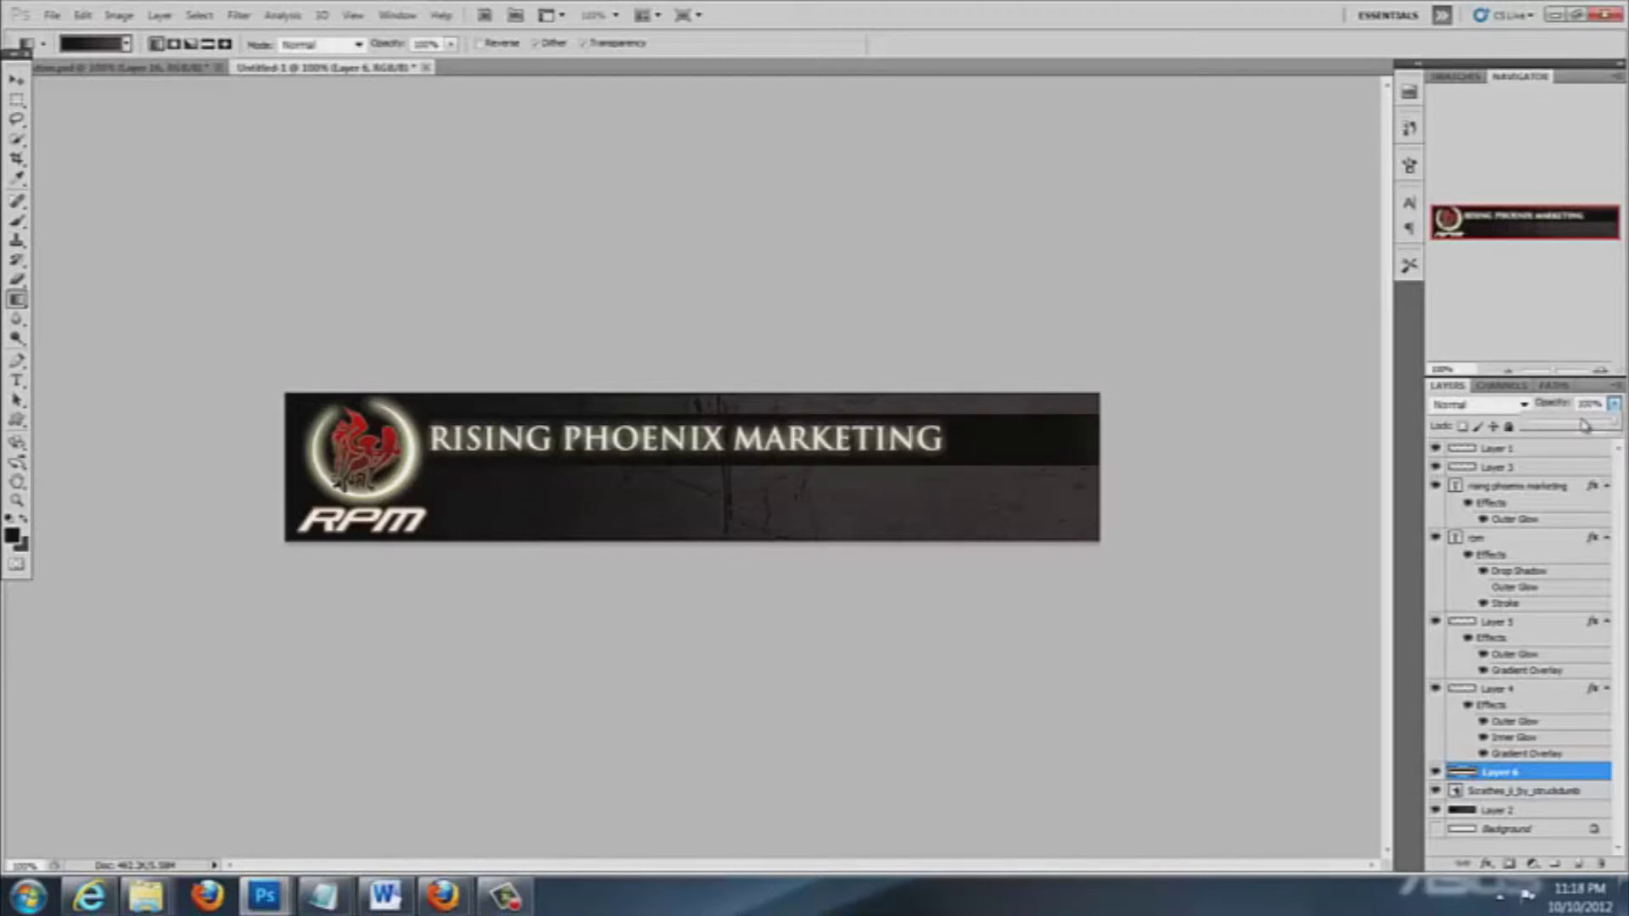
{"action": "mouse_move", "coordinate": [1603, 429]}
{"action": "left_mouse_down"}
{"action": "mouse_move", "coordinate": [1567, 428]}
{"action": "mouse_move", "coordinate": [1591, 432]}
{"action": "left_mouse_up"}
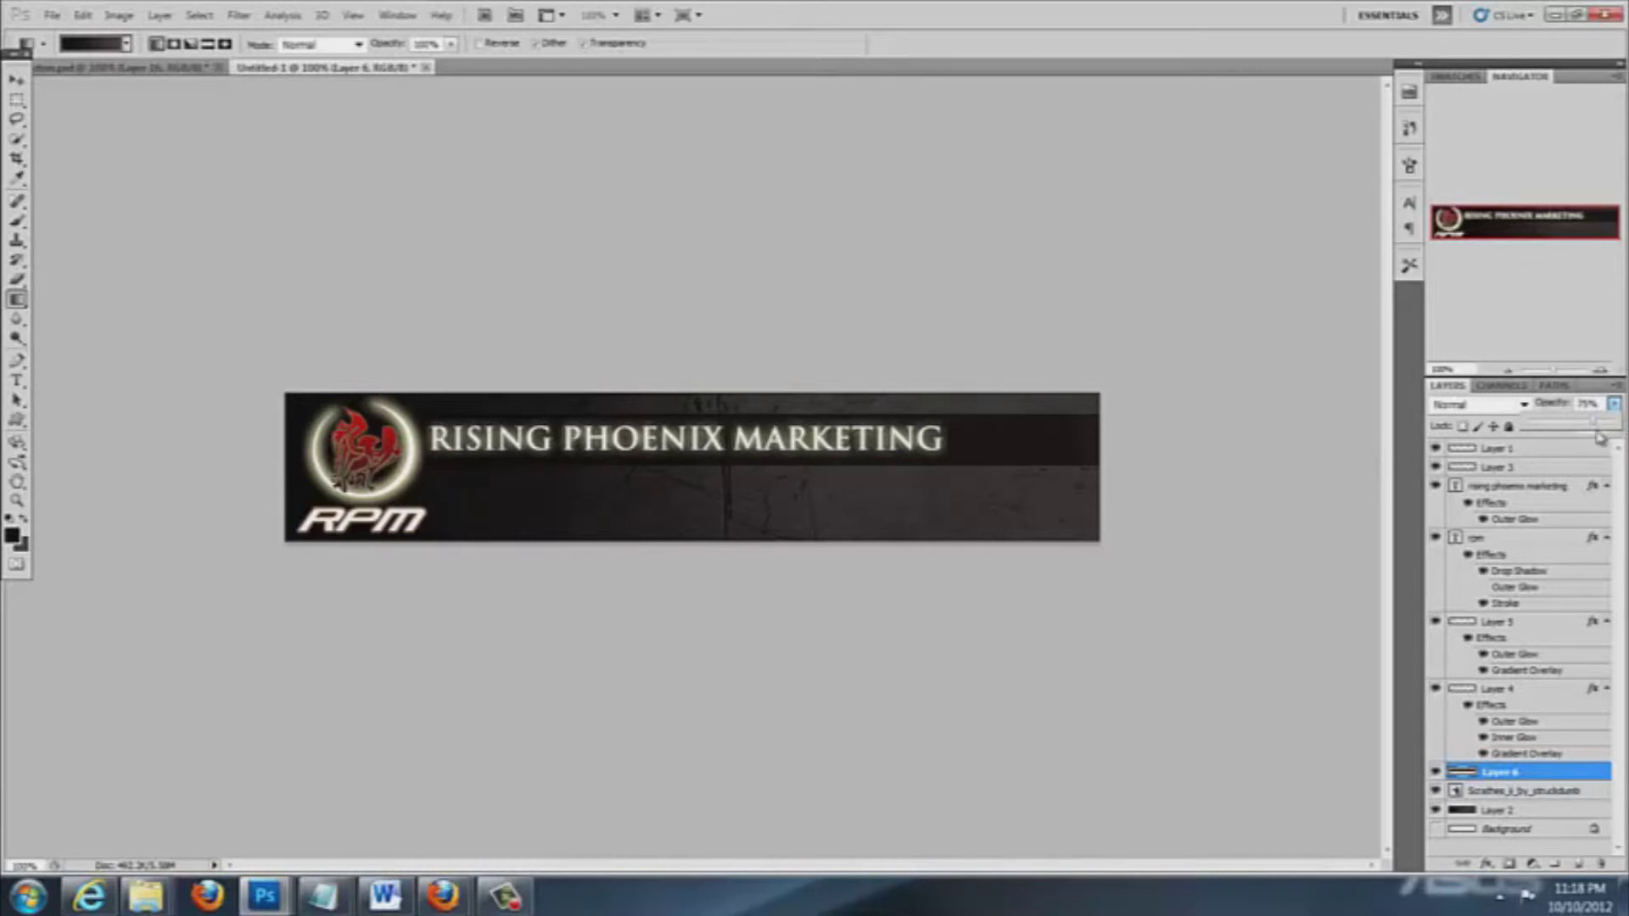
{"action": "left_click_drag", "start_coordinate": [1606, 427], "coordinate": [1600, 428]}
{"action": "left_click", "coordinate": [1131, 696]}
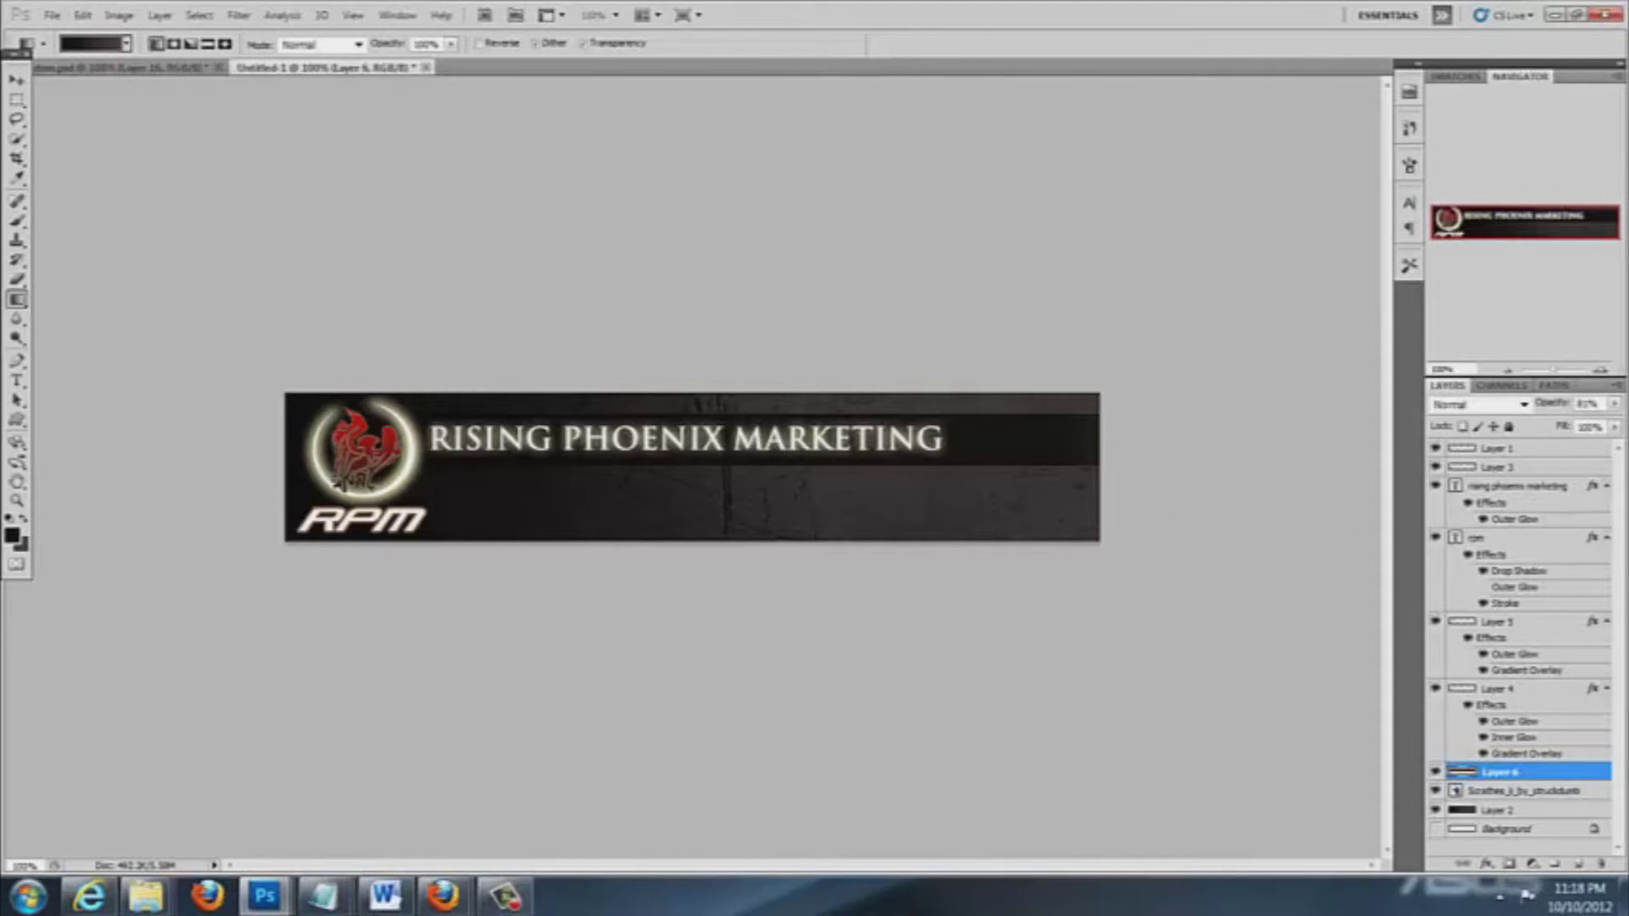
Open the Line Breakers On Dark Background PSD from the 11. Line Breakers.zip archive alongside the banner document
{"action": "left_click", "coordinate": [147, 896]}
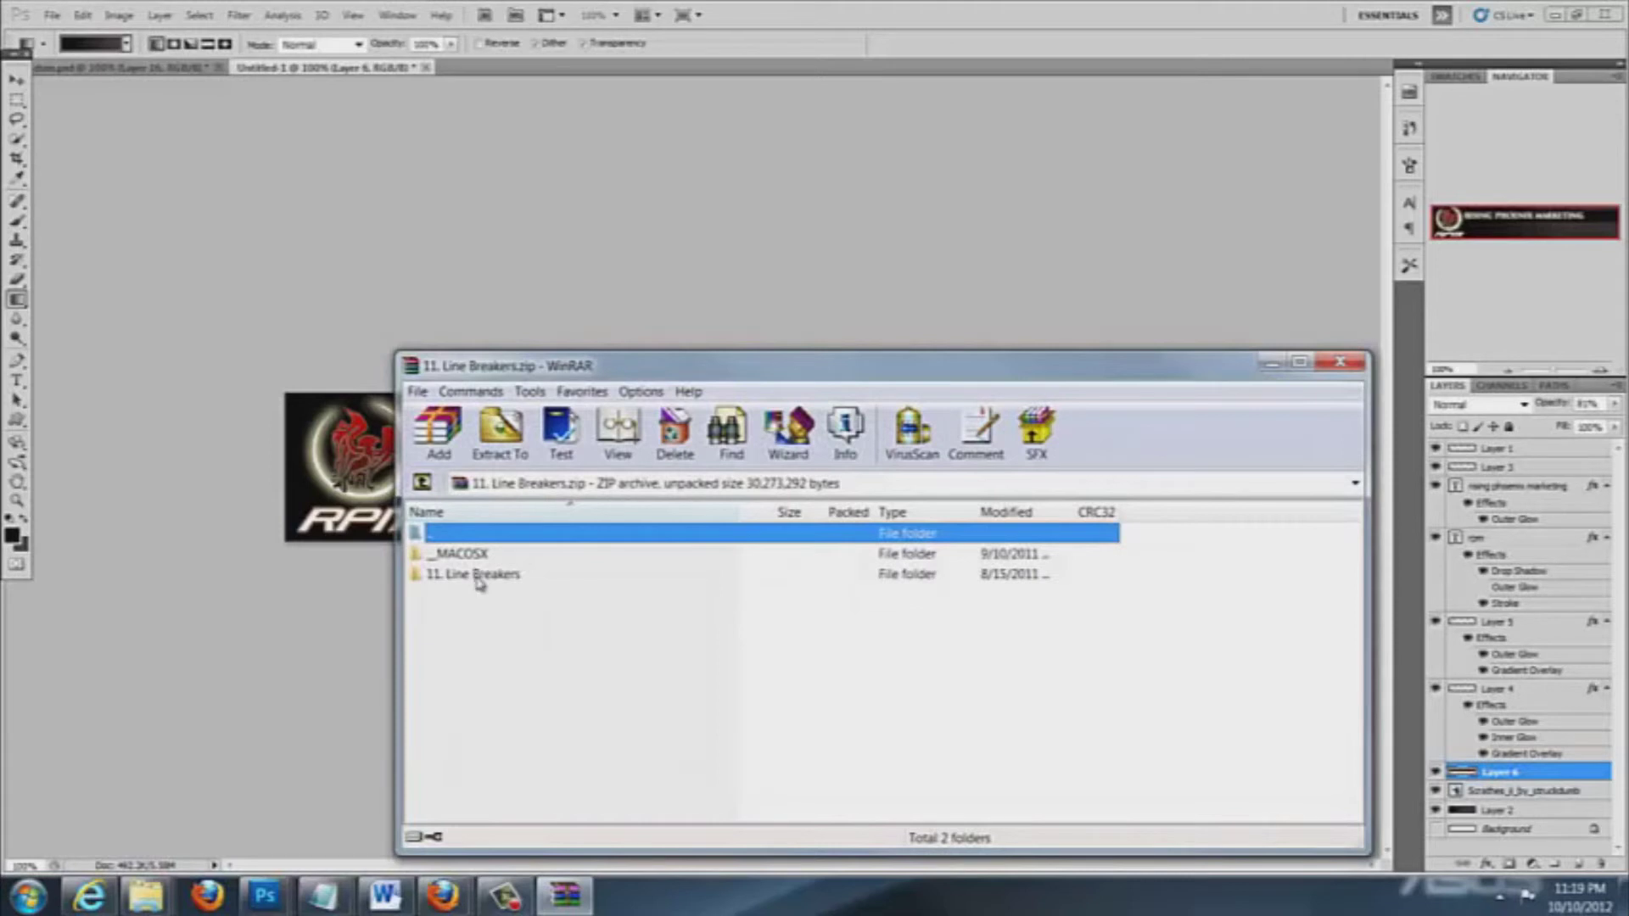
{"action": "double_click", "coordinate": [477, 577]}
{"action": "left_click", "coordinate": [473, 595]}
{"action": "left_click", "coordinate": [496, 635]}
{"action": "left_click", "coordinate": [513, 716]}
{"action": "left_click_drag", "start_coordinate": [512, 696], "coordinate": [663, 366]}
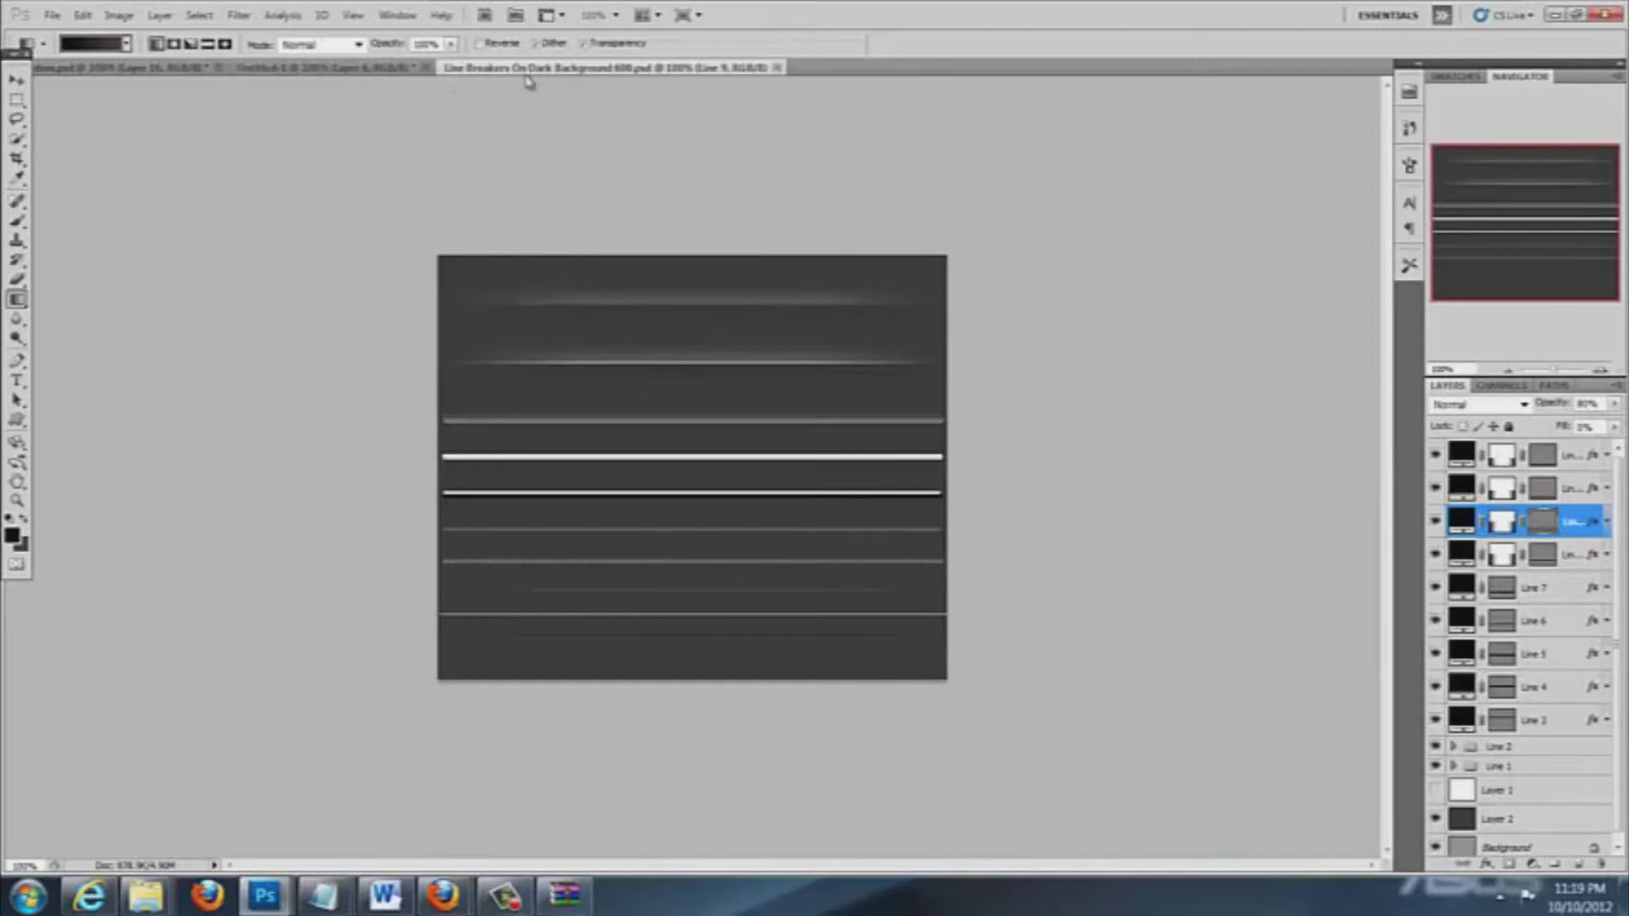
{"action": "key", "text": "ctrl+w"}
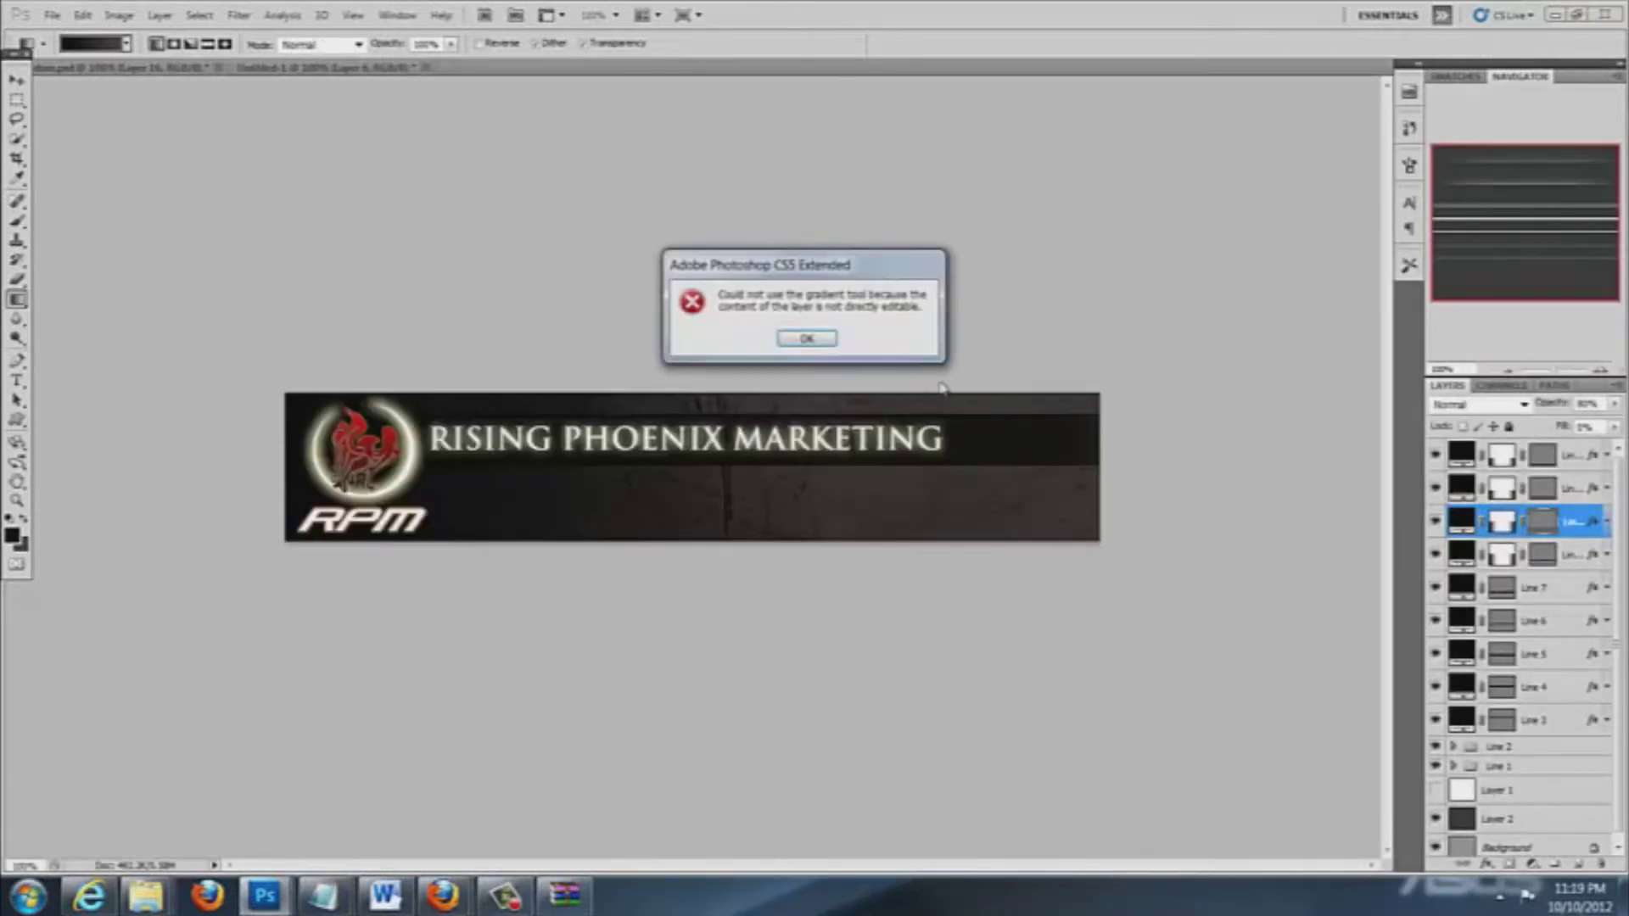
{"action": "left_click", "coordinate": [840, 344]}
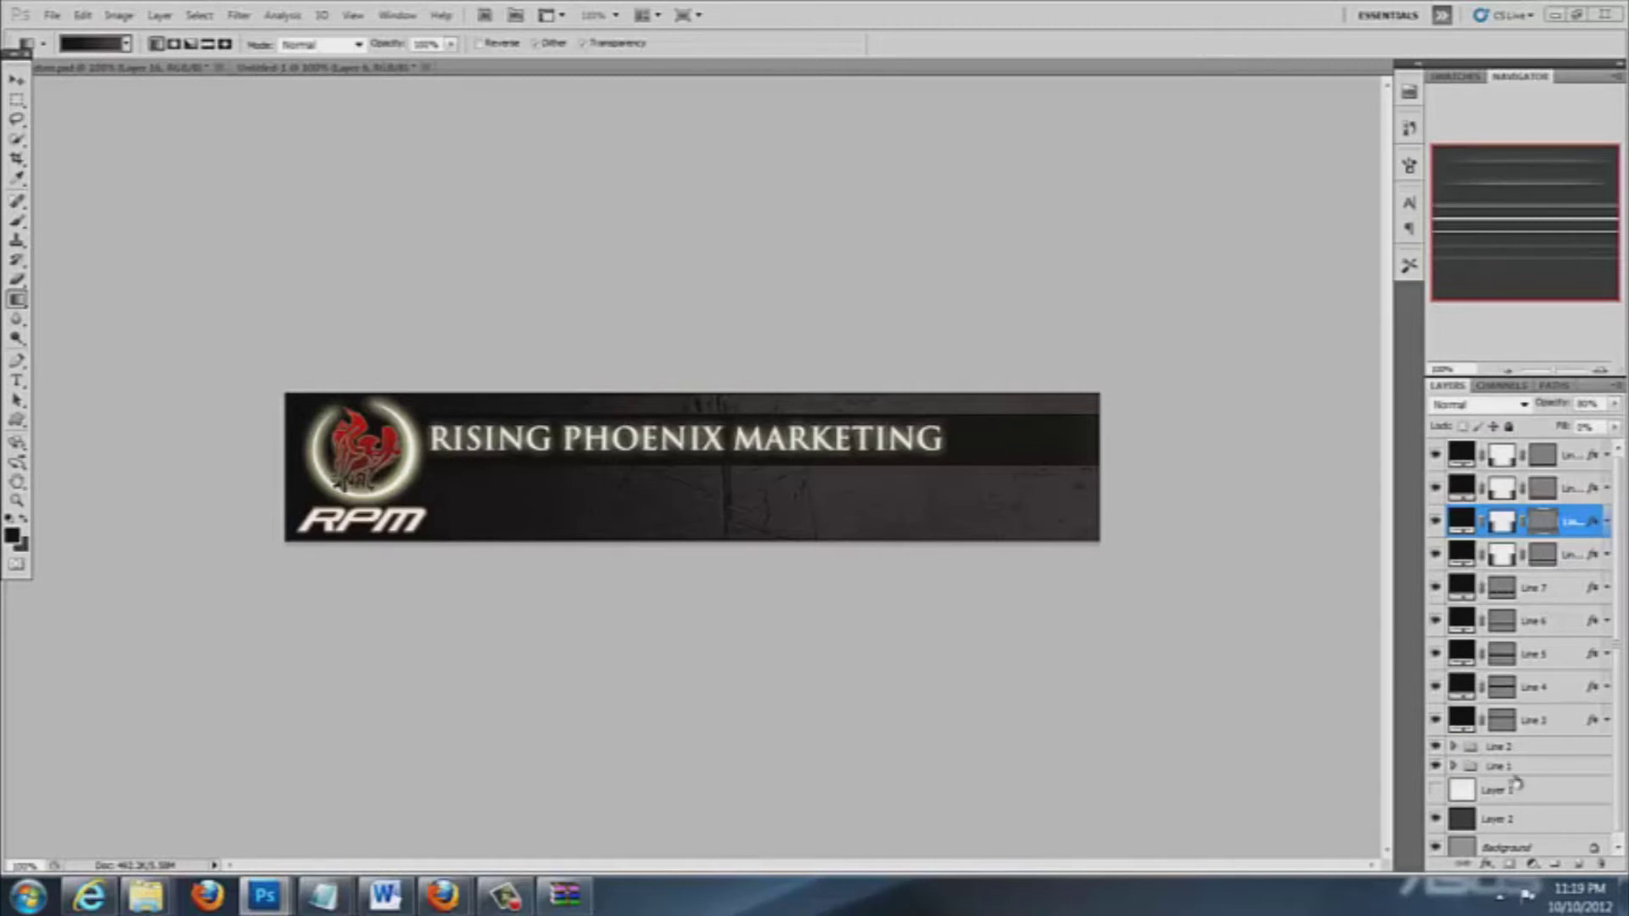
Copy the Line 1 group from the line breakers document into the banner and place it along the title stripe's lower edge
{"action": "scroll", "coordinate": [1493, 794], "scroll_direction": "down", "scroll_amount": 1}
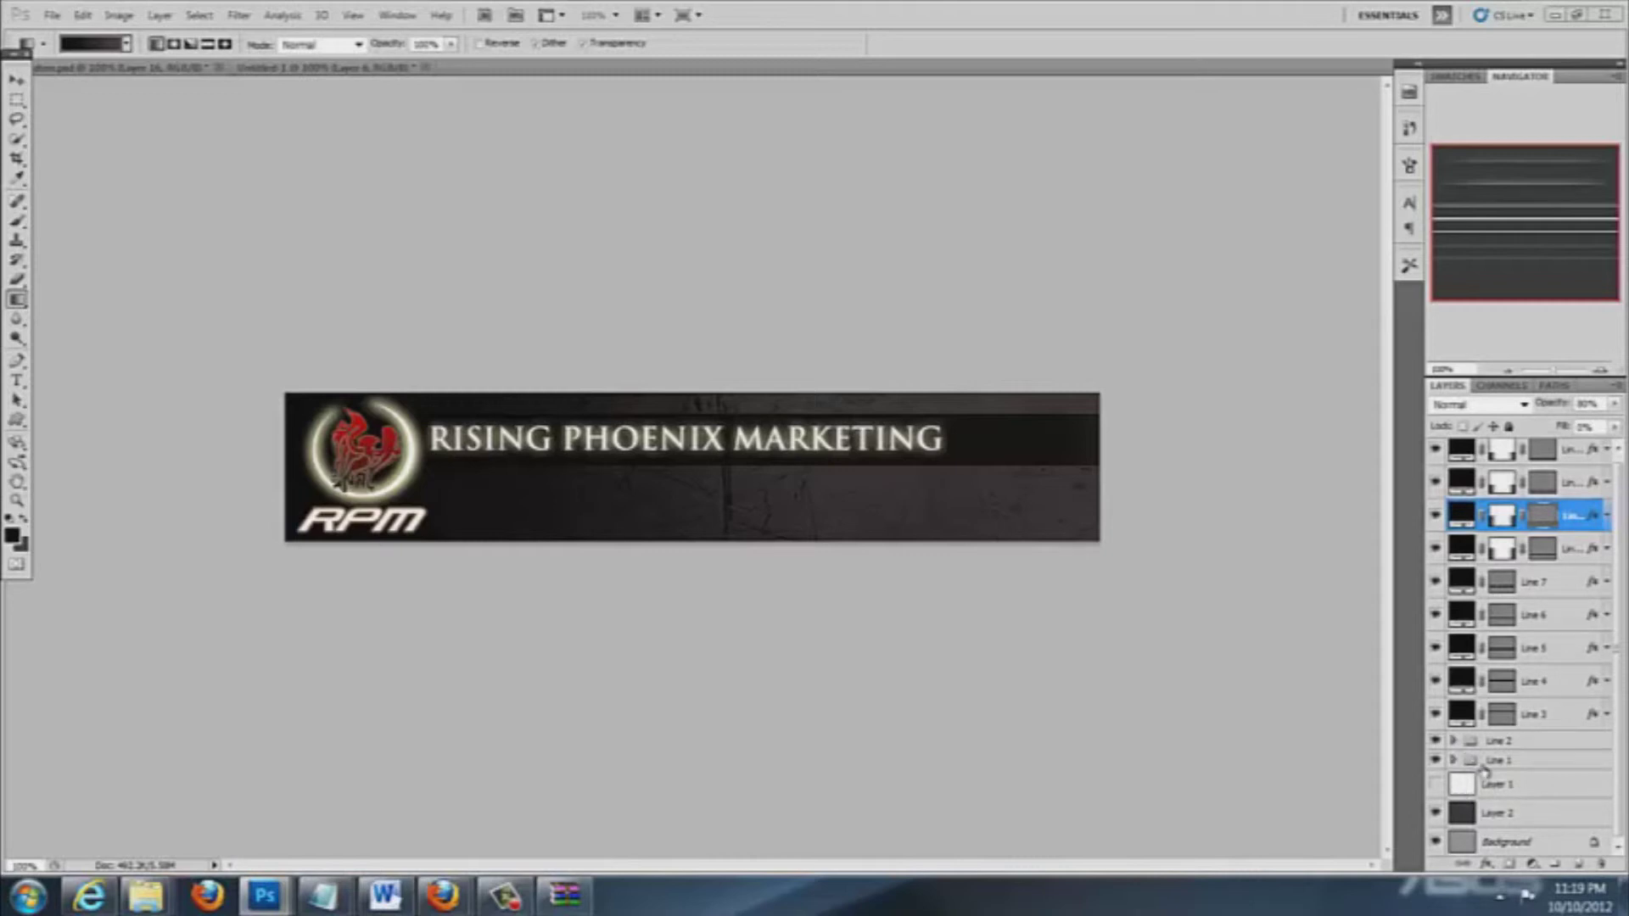
{"action": "left_click", "coordinate": [1454, 760]}
{"action": "scroll", "coordinate": [1488, 773], "scroll_direction": "down", "scroll_amount": 3}
{"action": "left_click", "coordinate": [1435, 689]}
{"action": "left_click", "coordinate": [1435, 685]}
{"action": "left_click", "coordinate": [1436, 662]}
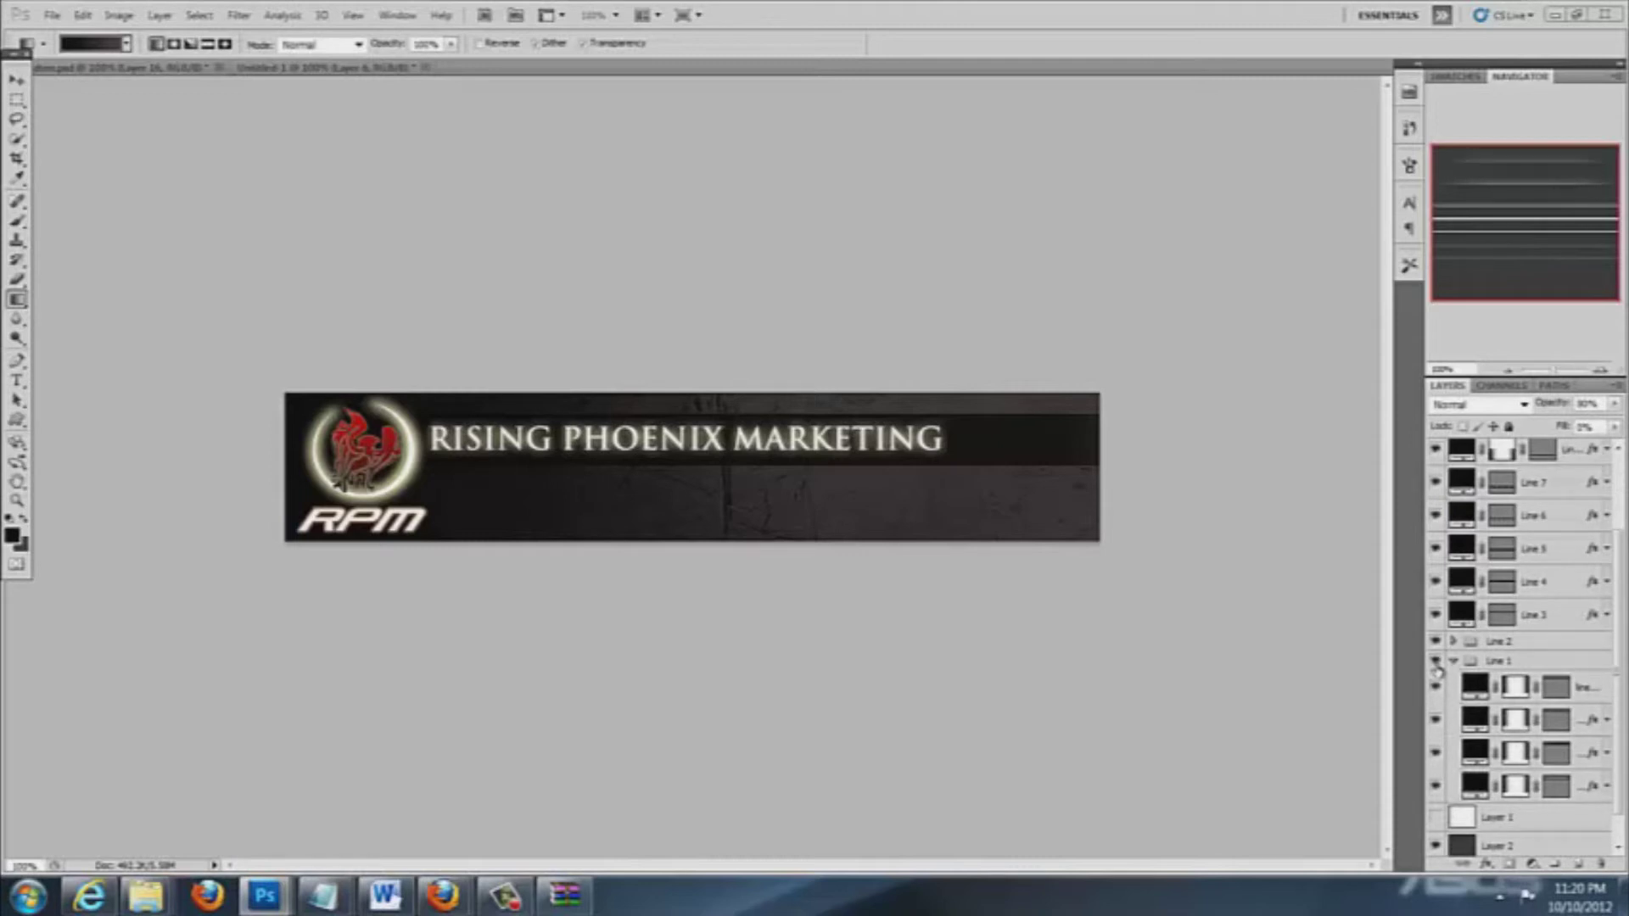
{"action": "left_click", "coordinate": [1507, 667]}
{"action": "left_click_drag", "start_coordinate": [1508, 670], "coordinate": [611, 520]}
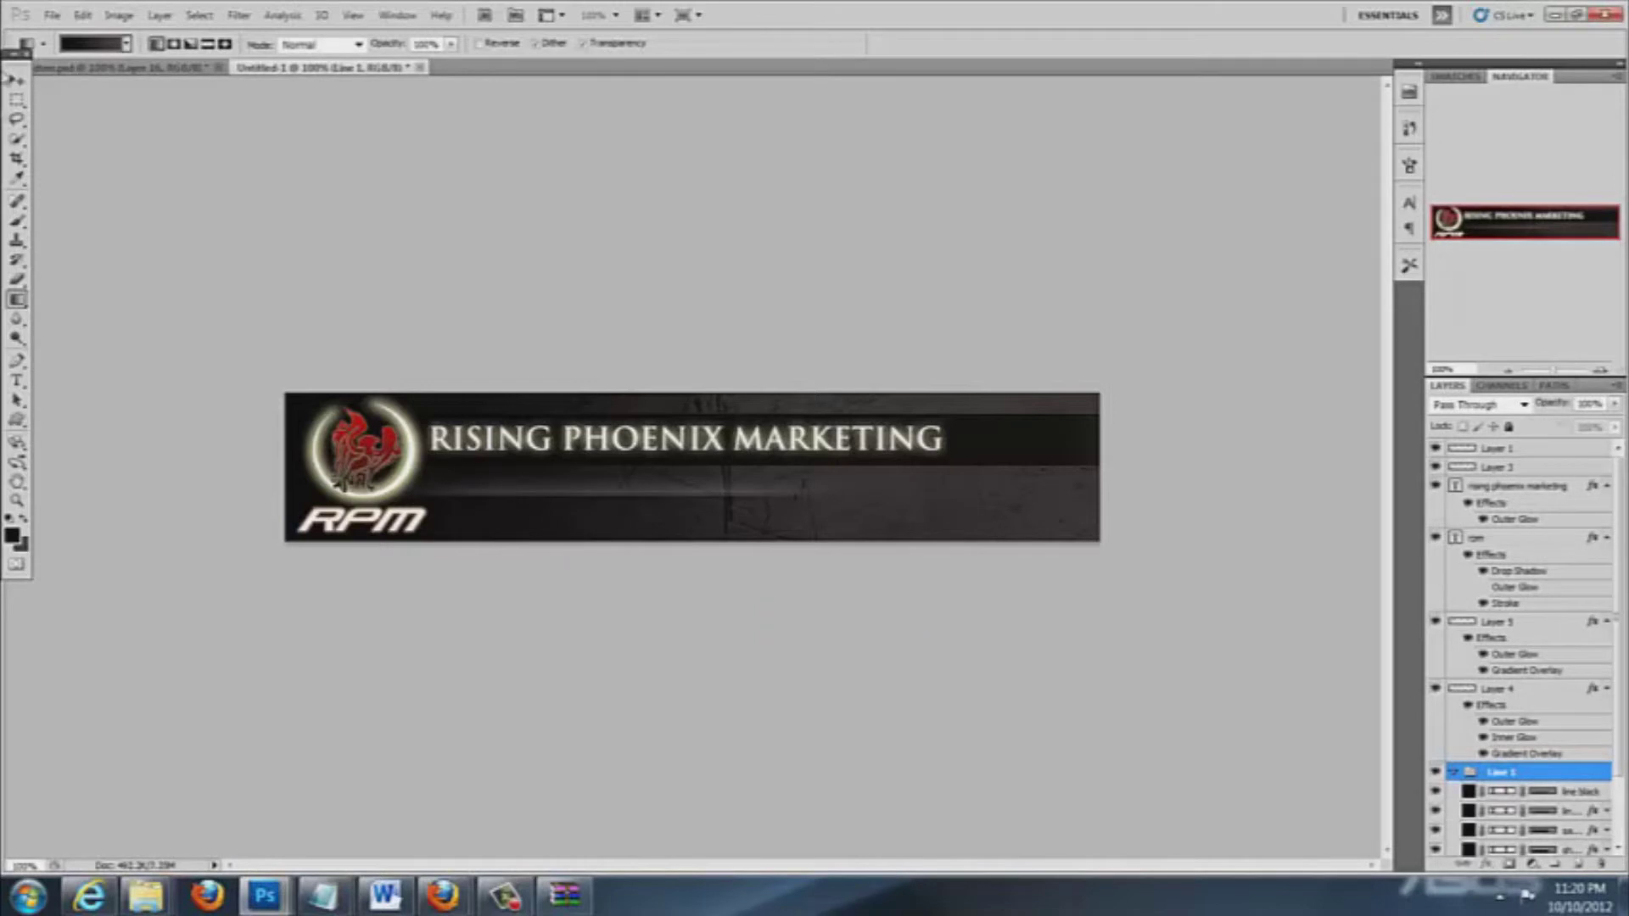
{"action": "left_click", "coordinate": [17, 80]}
{"action": "mouse_move", "coordinate": [594, 497]}
{"action": "left_mouse_down"}
{"action": "mouse_move", "coordinate": [641, 461]}
{"action": "mouse_move", "coordinate": [1015, 462]}
{"action": "left_mouse_up"}
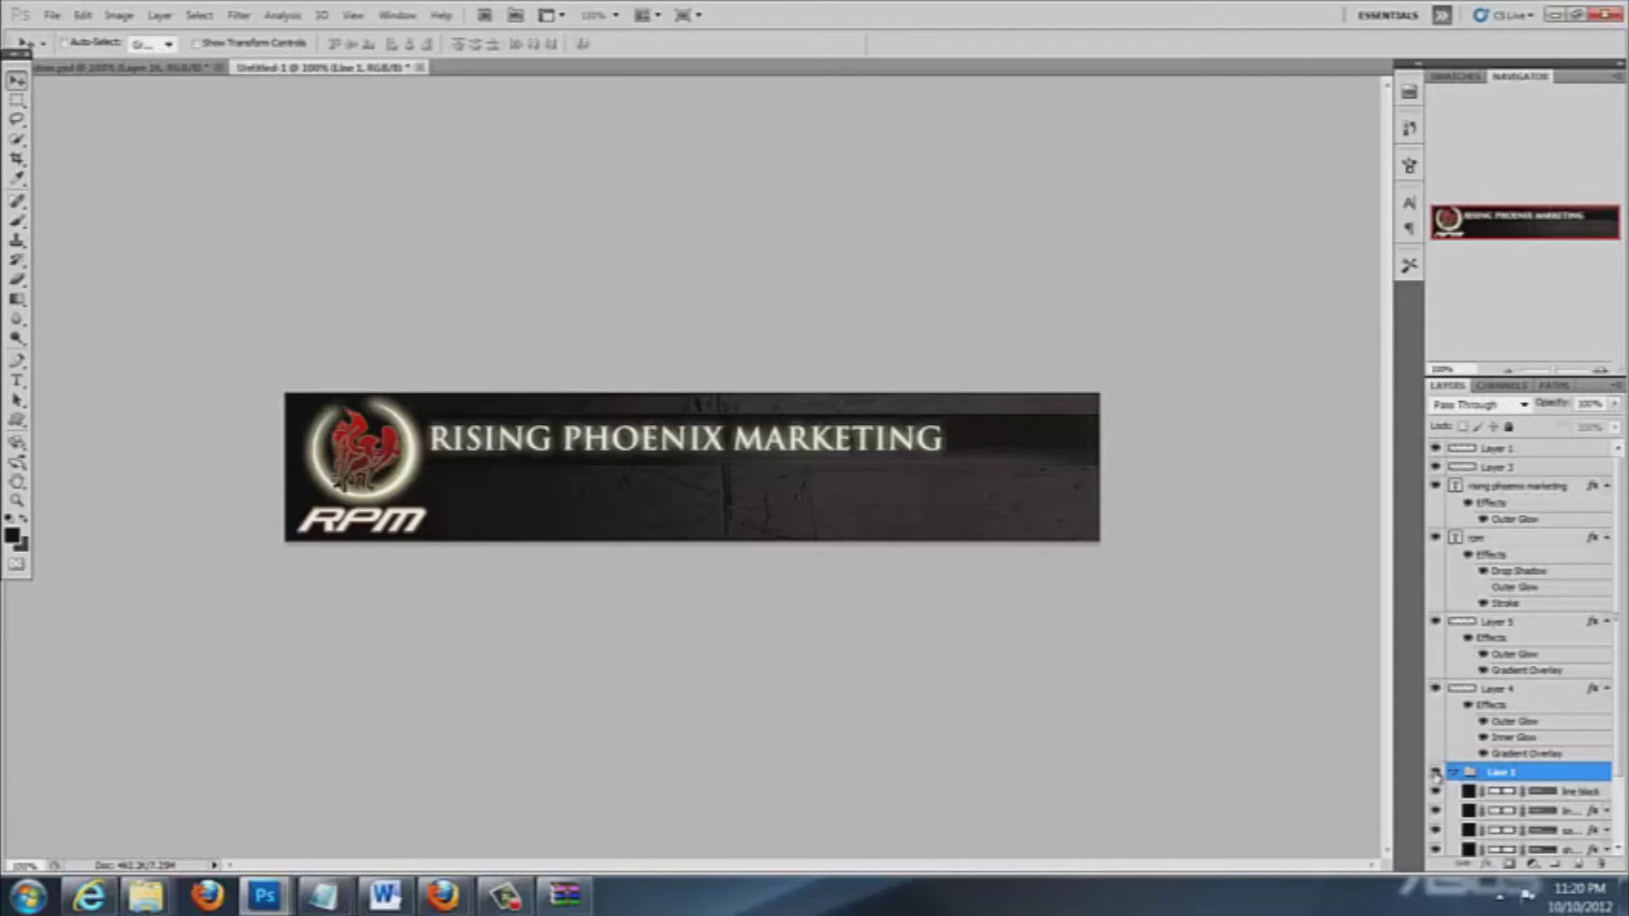
Delete the Line 1 group together with its contents from the banner
{"action": "scroll", "coordinate": [1499, 769], "scroll_direction": "down", "scroll_amount": 2}
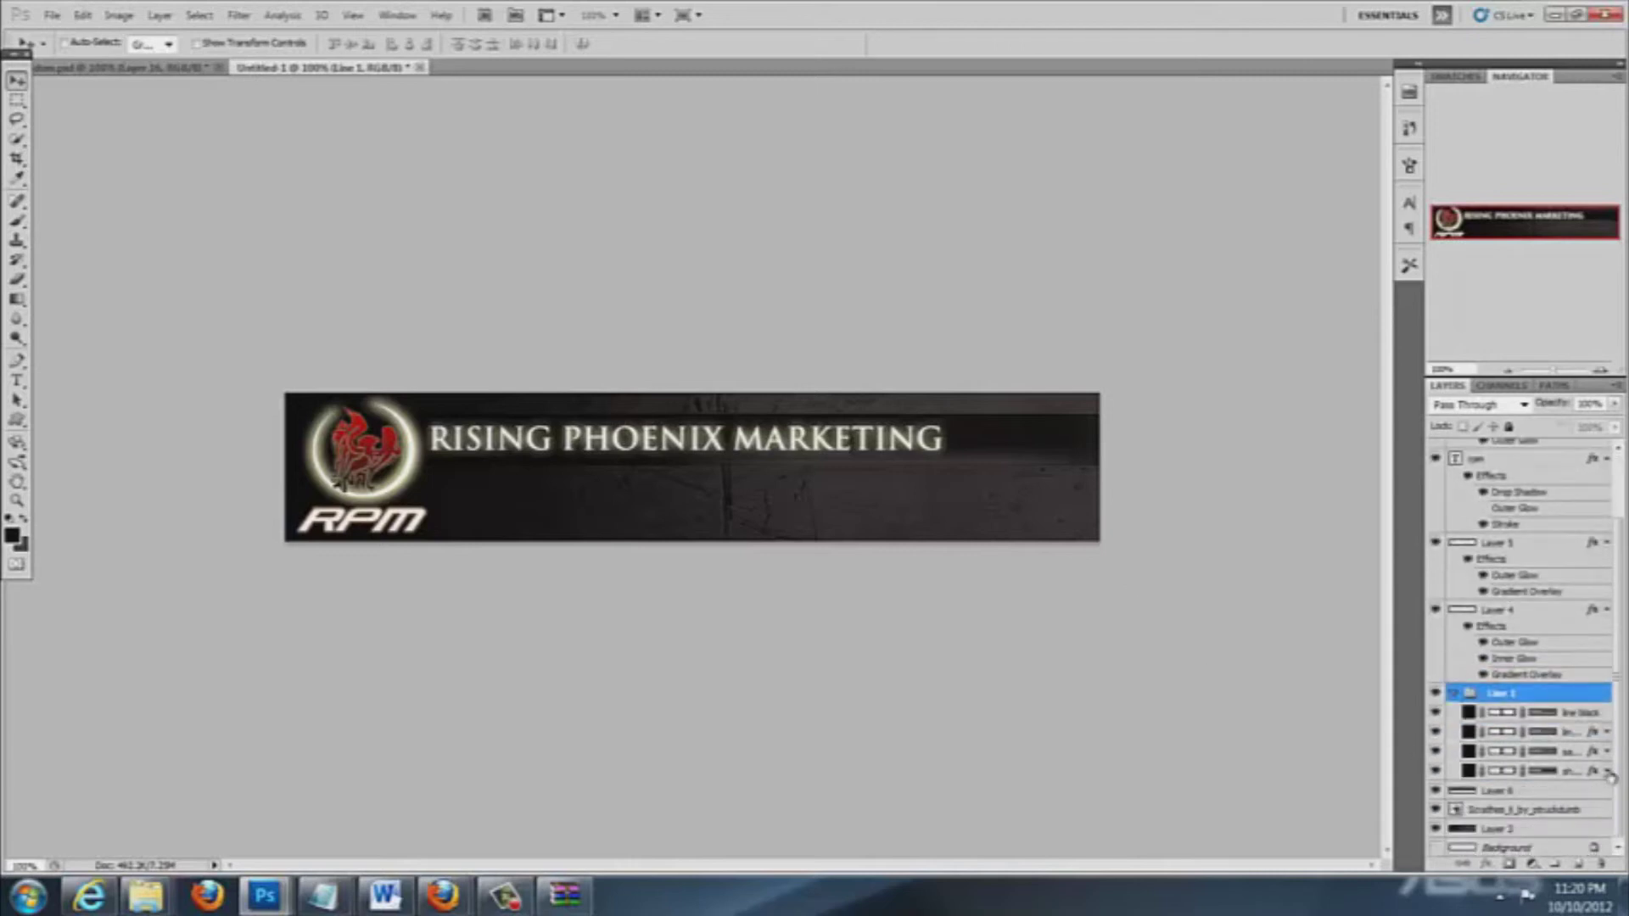
{"action": "left_click", "coordinate": [1602, 865]}
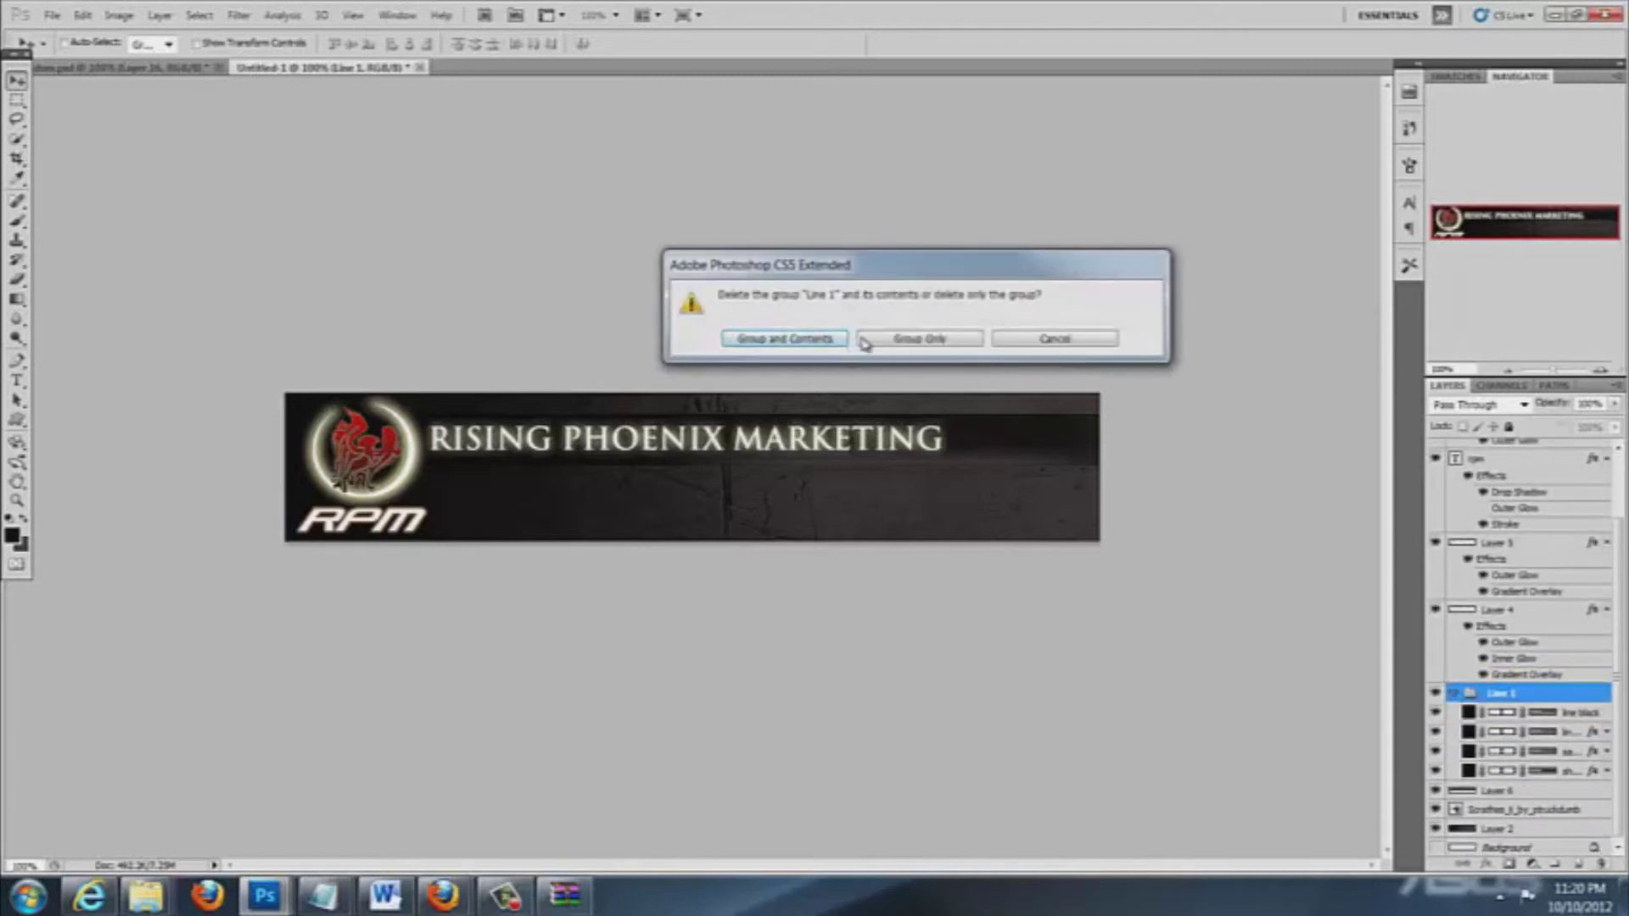
{"action": "left_click", "coordinate": [827, 341]}
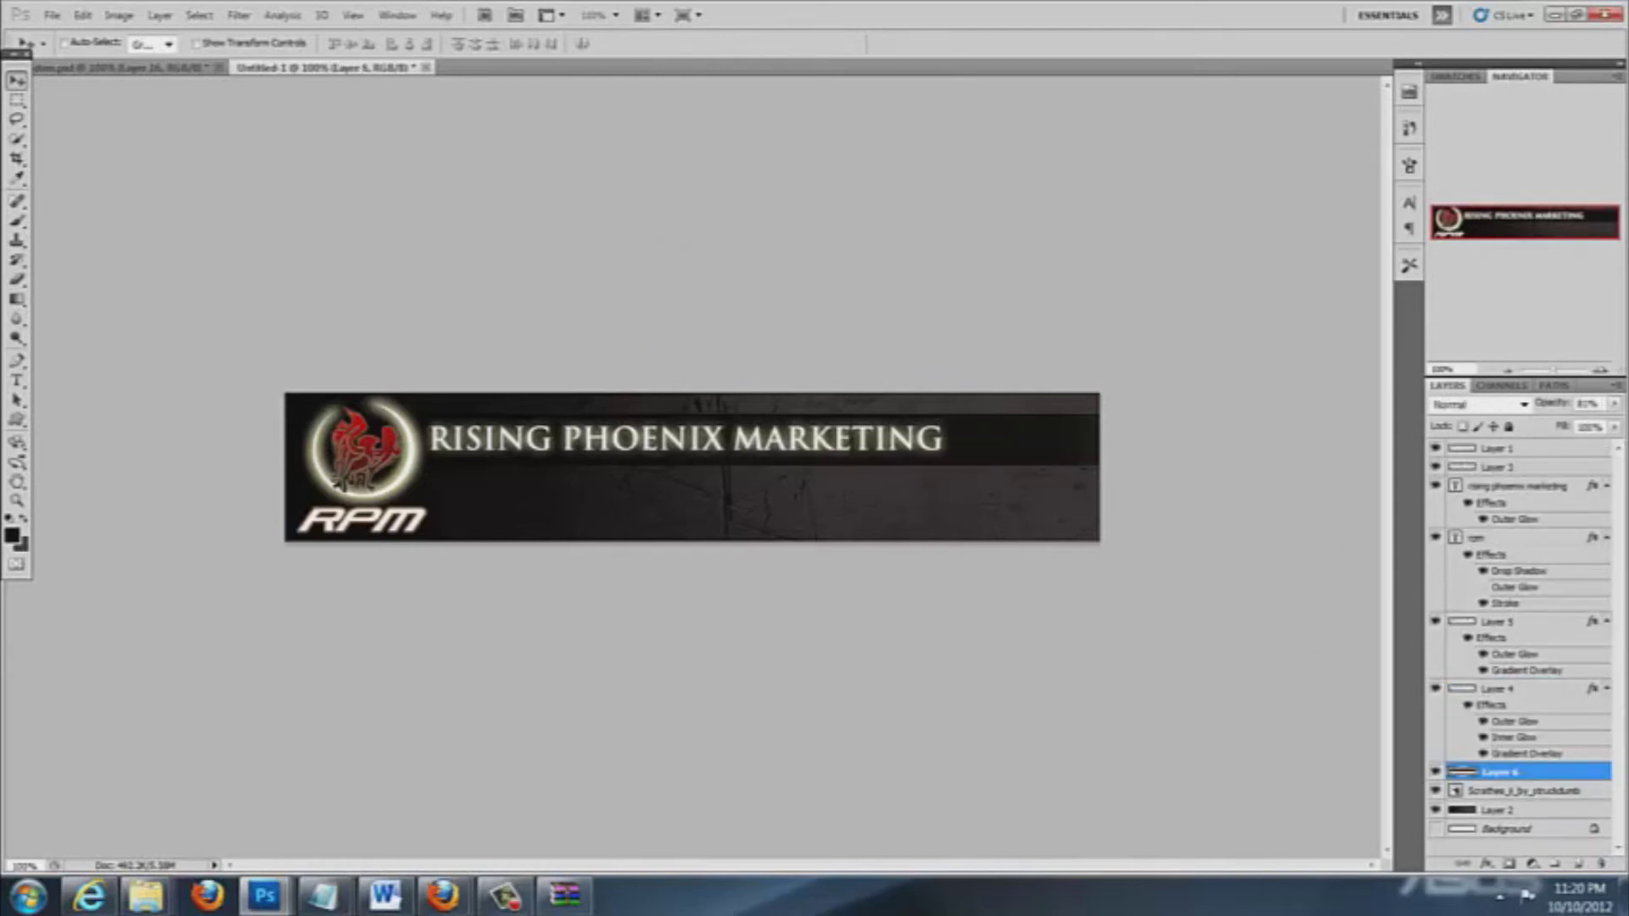
Return to the line breakers document and toggle individual line layers on and off to compare their styles
{"action": "key", "text": "ctrl+z"}
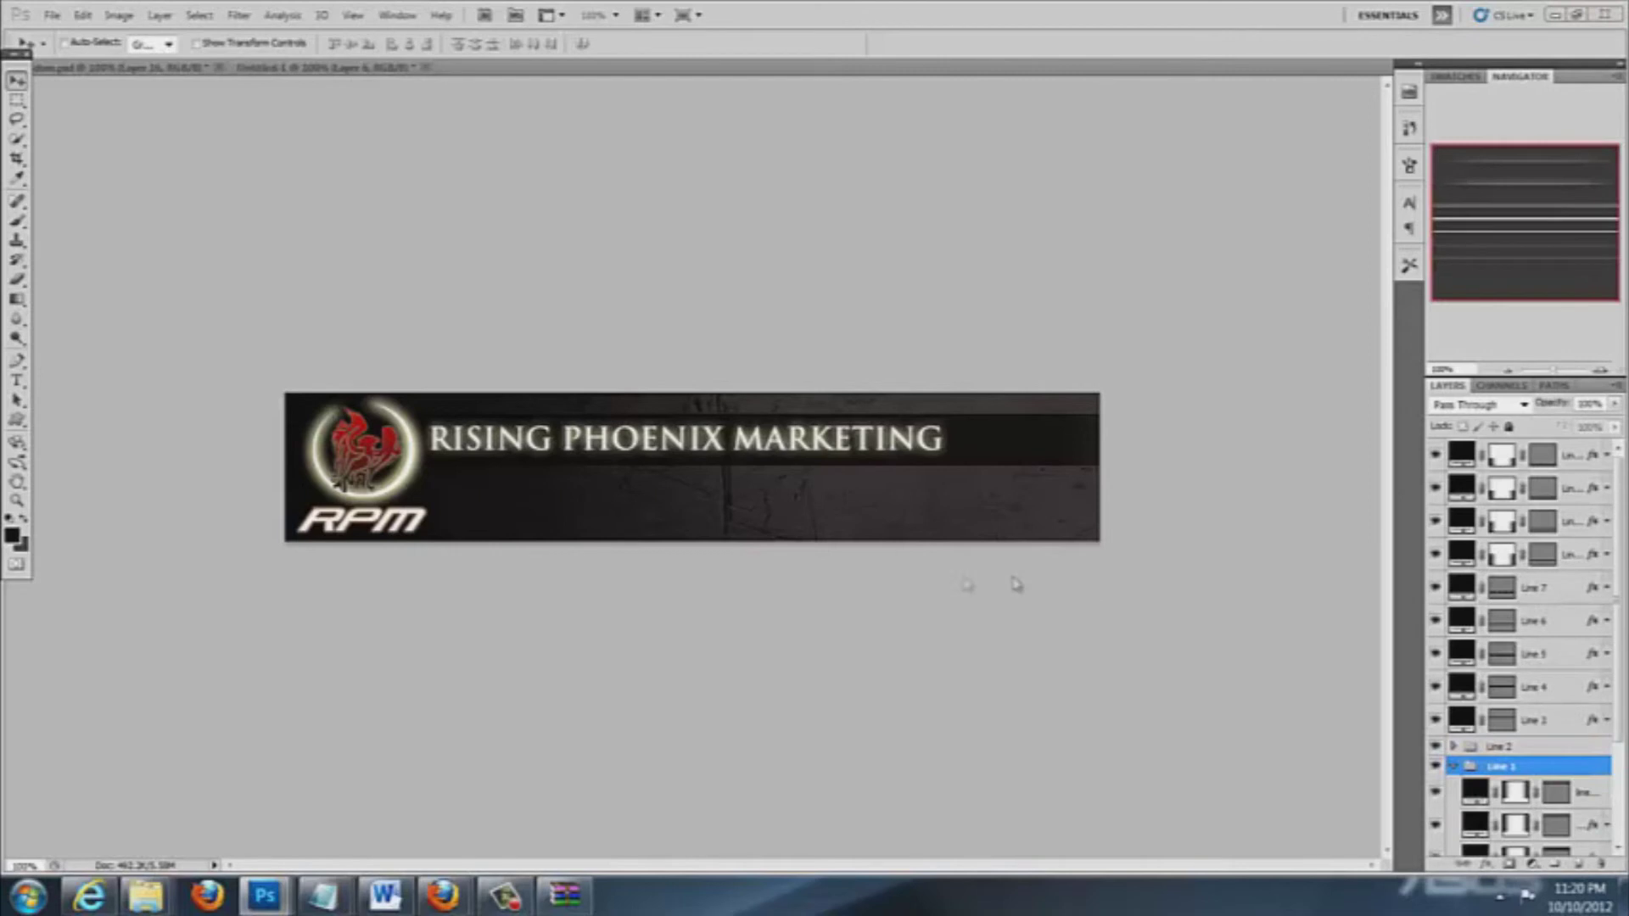
{"action": "left_click", "coordinate": [1435, 488]}
{"action": "left_click", "coordinate": [1434, 488]}
{"action": "left_click", "coordinate": [1435, 488]}
{"action": "left_click", "coordinate": [1435, 522]}
{"action": "left_click", "coordinate": [1436, 523]}
{"action": "left_click", "coordinate": [1436, 587]}
{"action": "left_click", "coordinate": [1435, 587]}
{"action": "left_click", "coordinate": [1436, 620]}
{"action": "left_click", "coordinate": [1437, 623]}
Copy the Line 8 layer into the banner document, move it below the artwork and hide it
{"action": "left_click_drag", "start_coordinate": [1437, 555], "coordinate": [908, 471]}
{"action": "left_click_drag", "start_coordinate": [837, 509], "coordinate": [865, 645]}
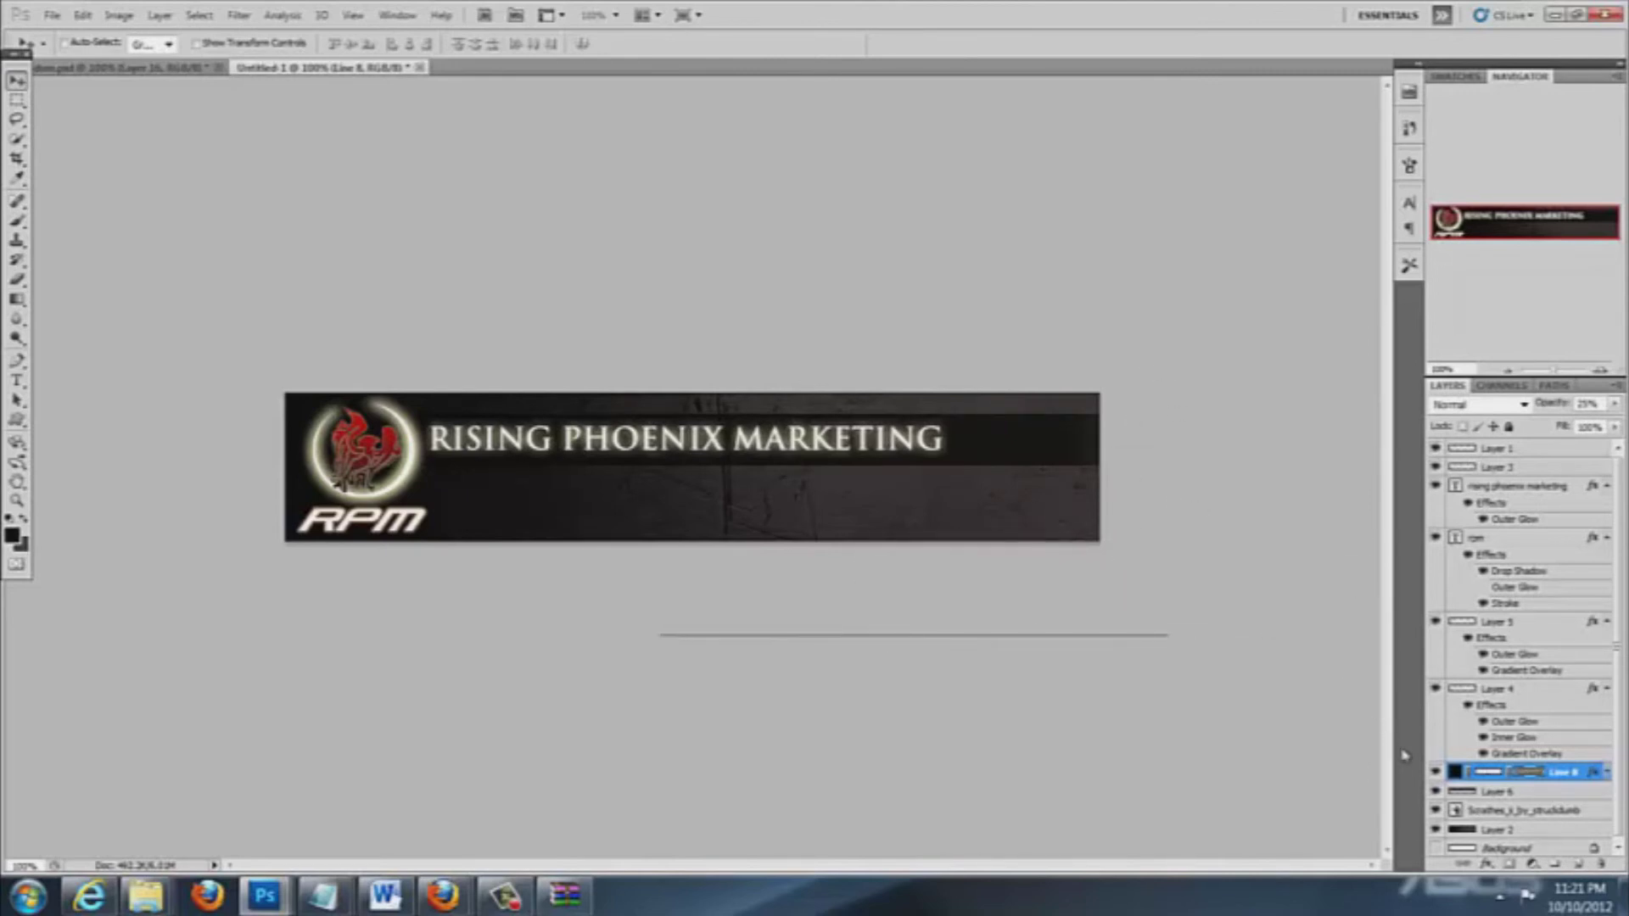
{"action": "left_click", "coordinate": [1435, 772]}
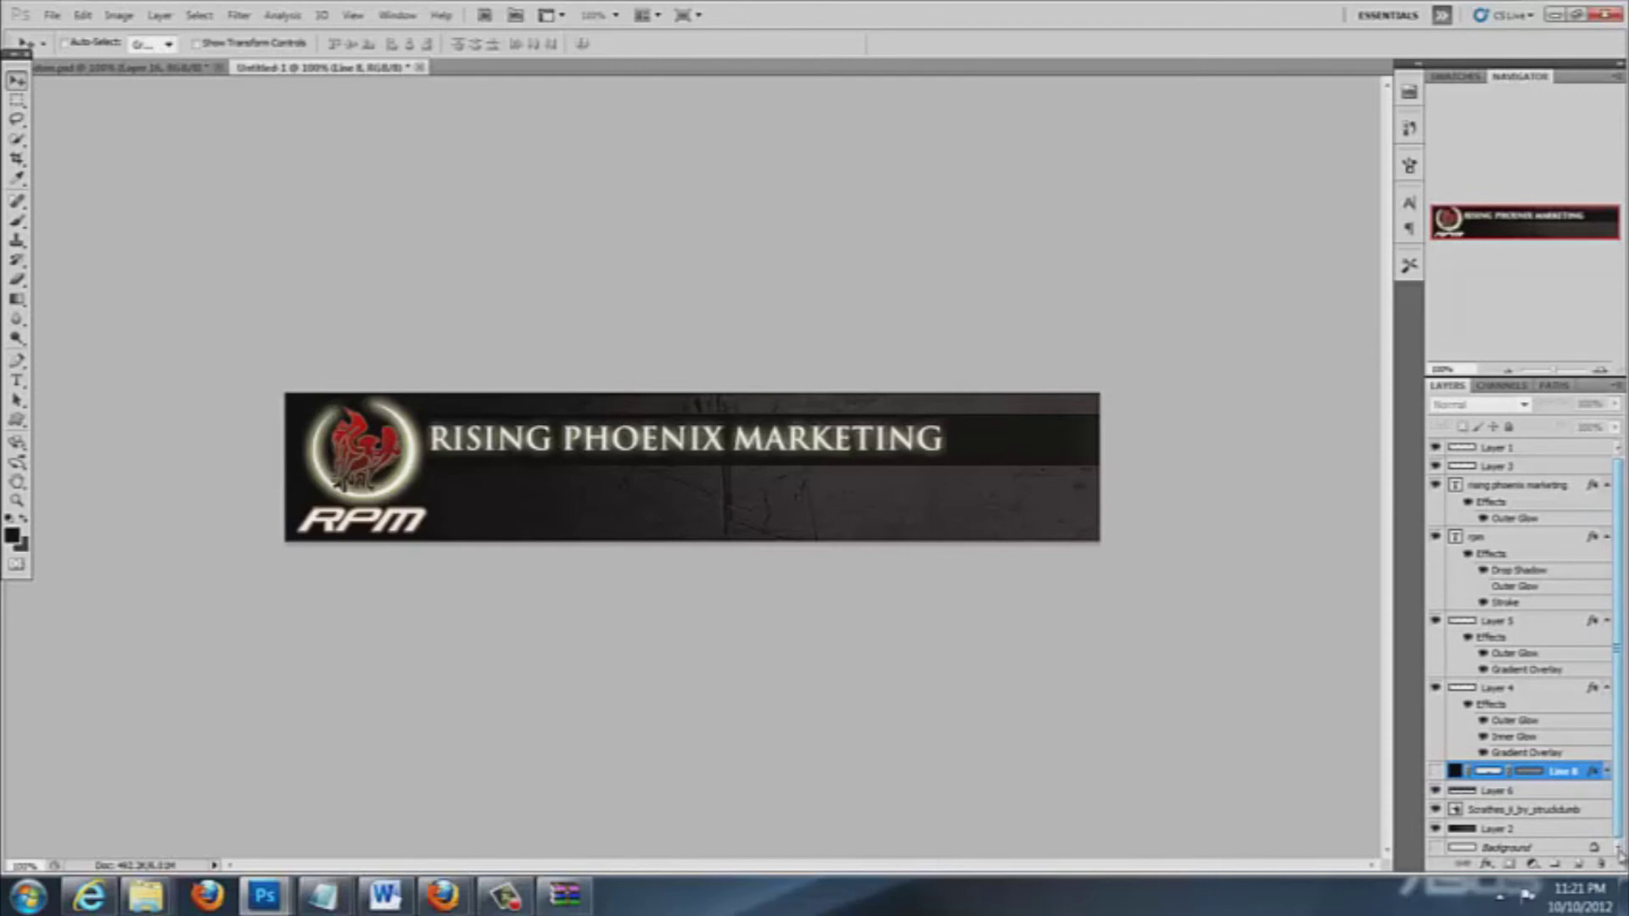
Add a new empty layer above Line 8 and try to apply the Lighting Effects filter to it
{"action": "left_click", "coordinate": [1578, 863]}
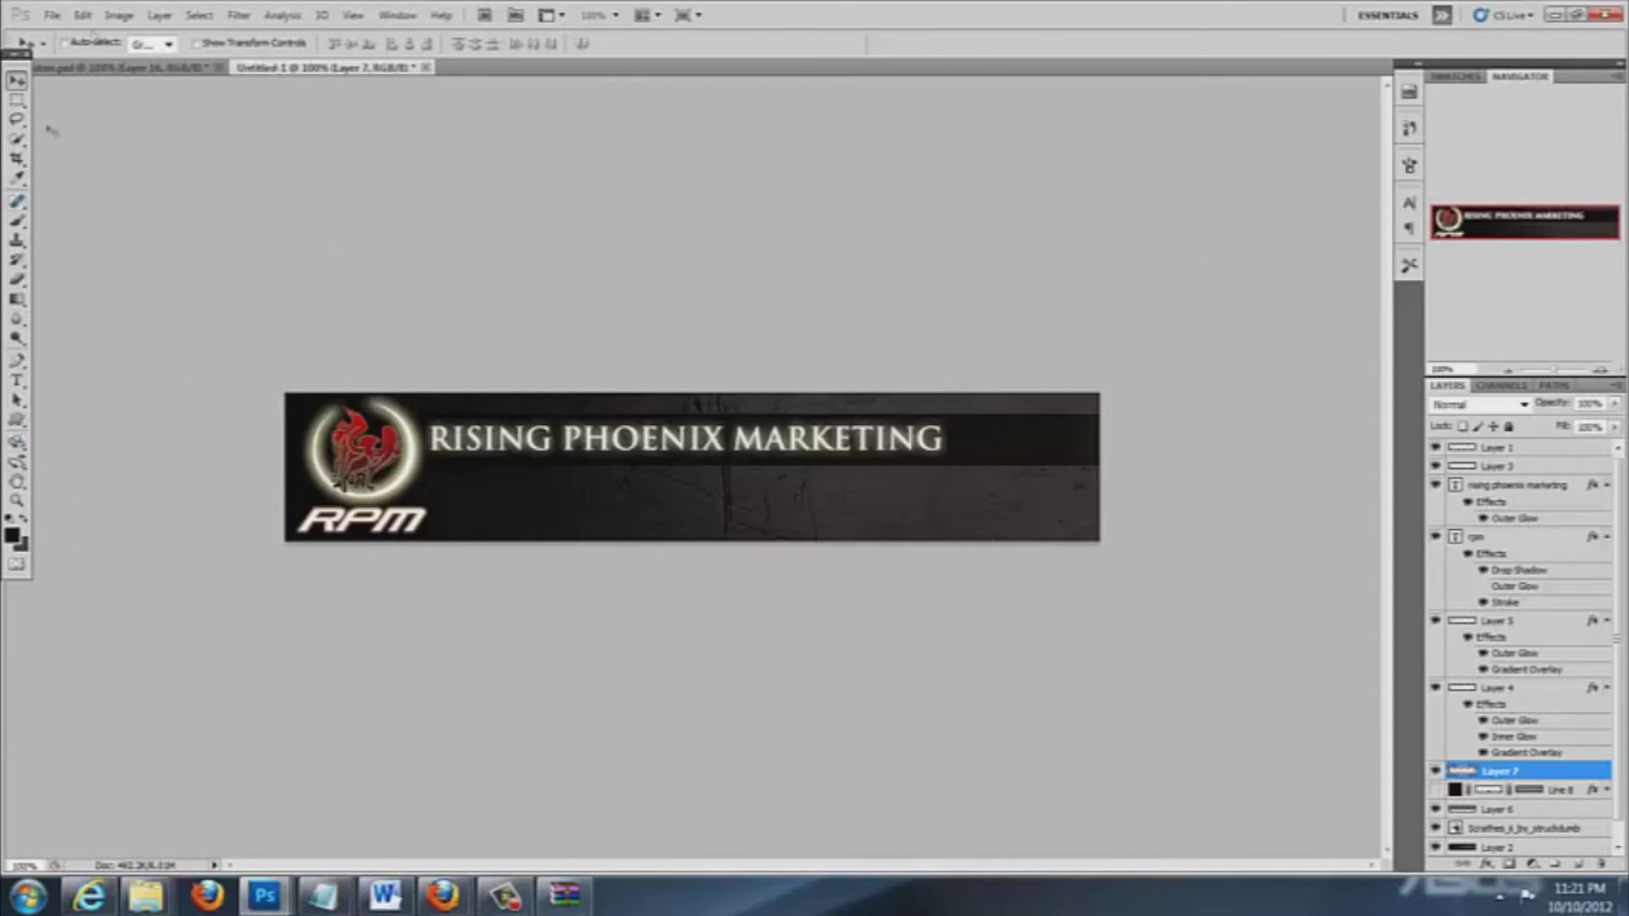
{"action": "left_click", "coordinate": [238, 14]}
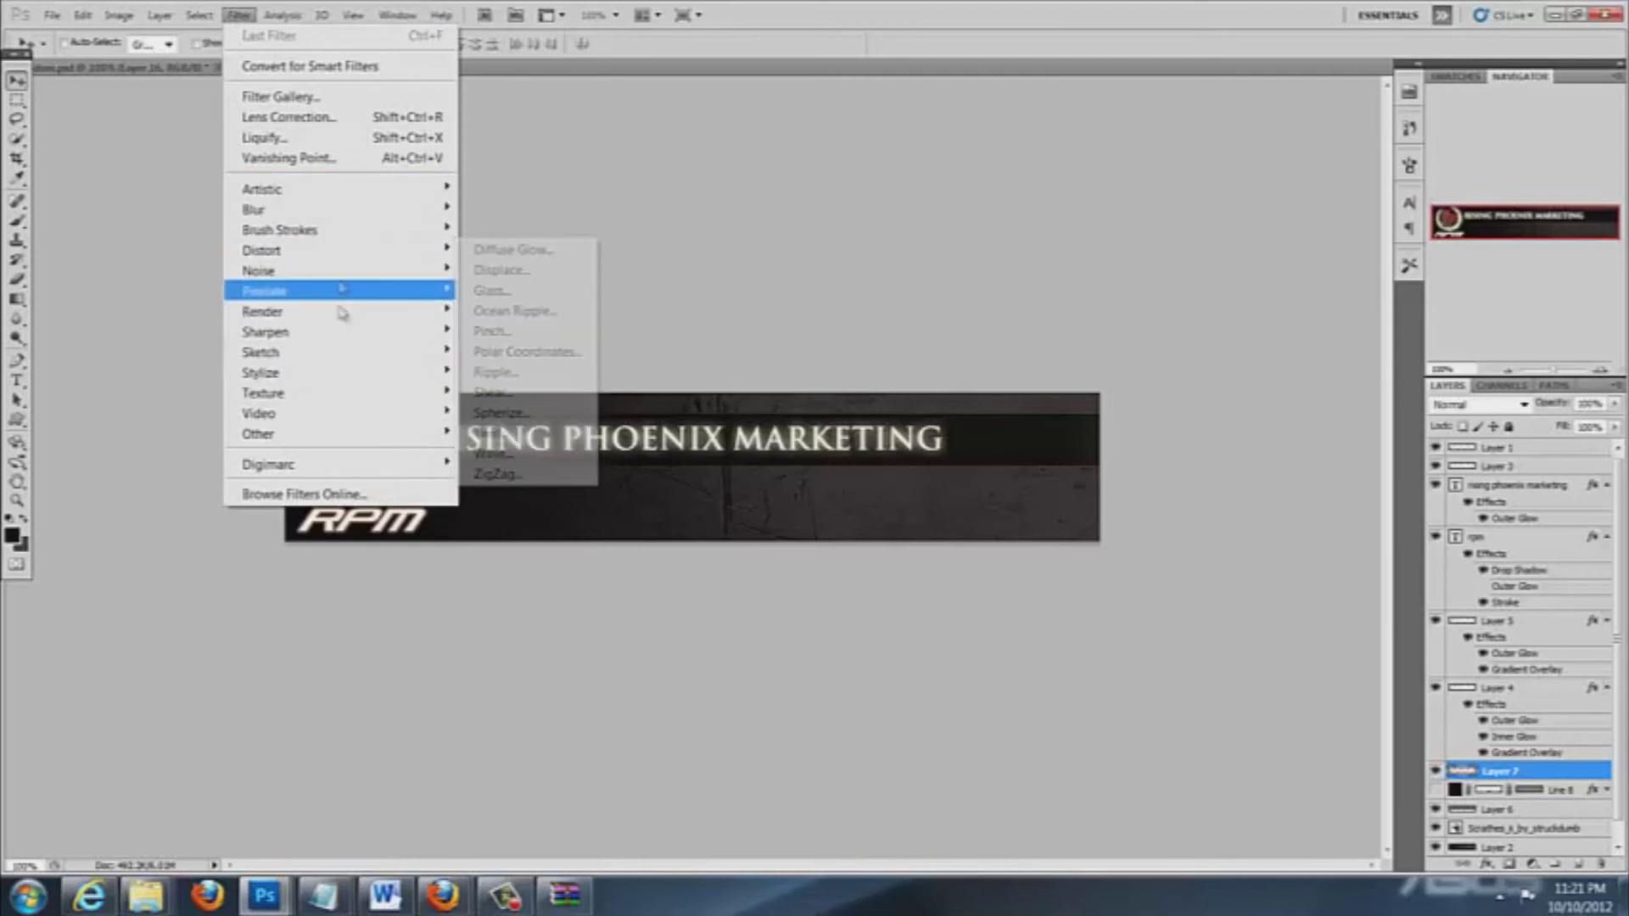
{"action": "mouse_move", "coordinate": [339, 311]}
{"action": "left_click", "coordinate": [510, 393]}
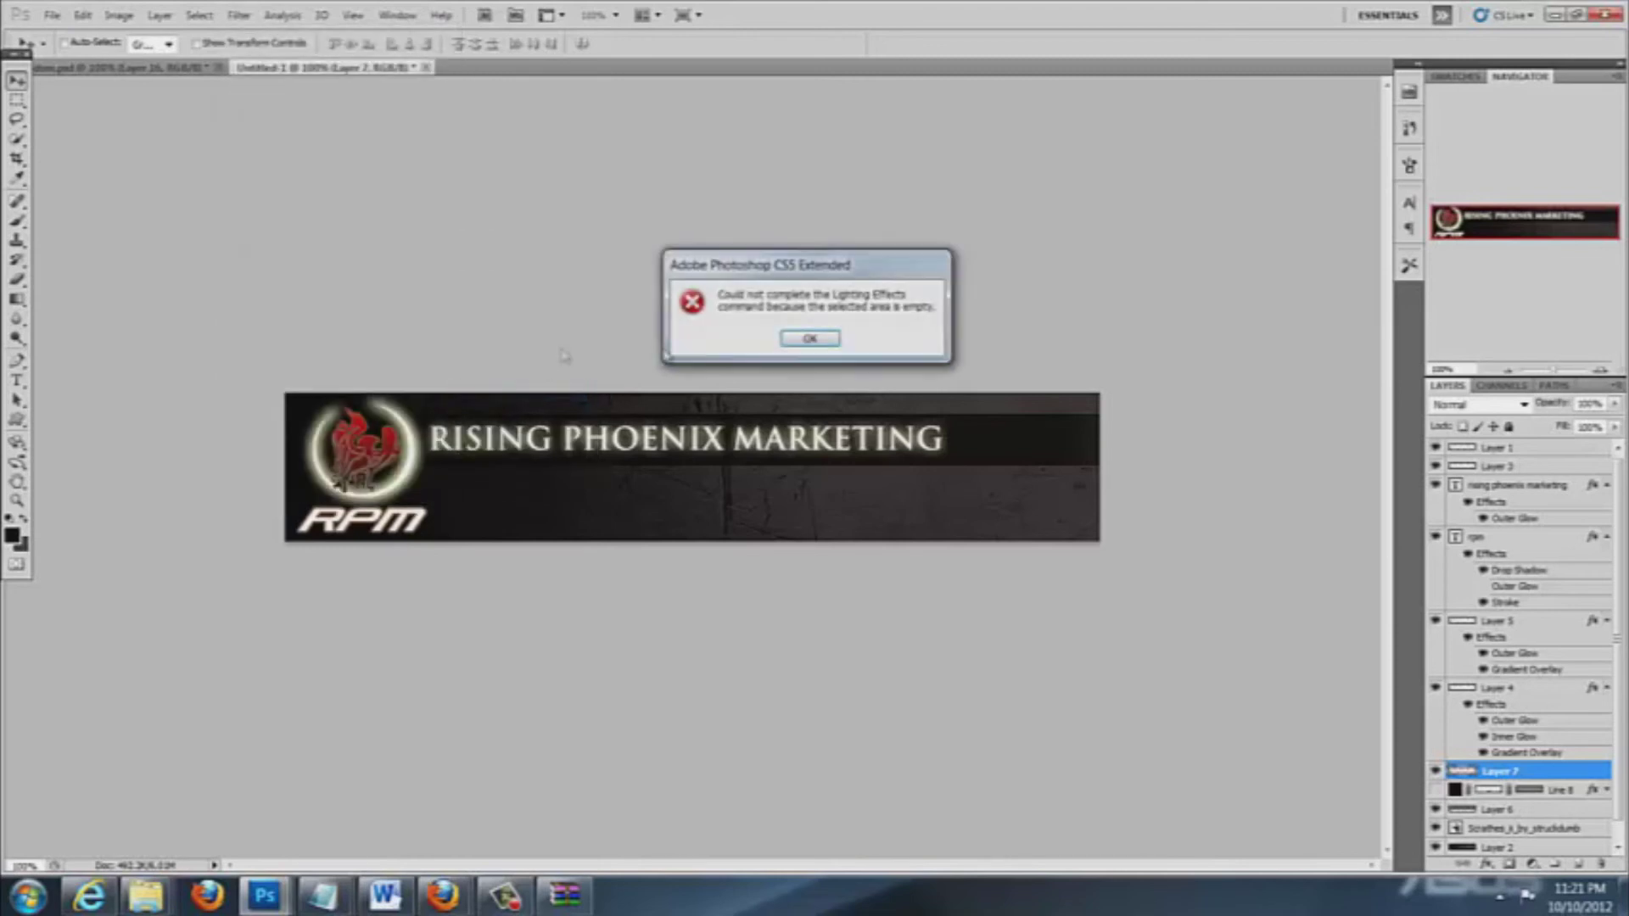
{"action": "left_click", "coordinate": [834, 338]}
Make Layer 2 active and toggle its visibility to compare the scratched background with and without the dark gradient
{"action": "scroll", "coordinate": [1530, 778], "scroll_direction": "down", "scroll_amount": 1}
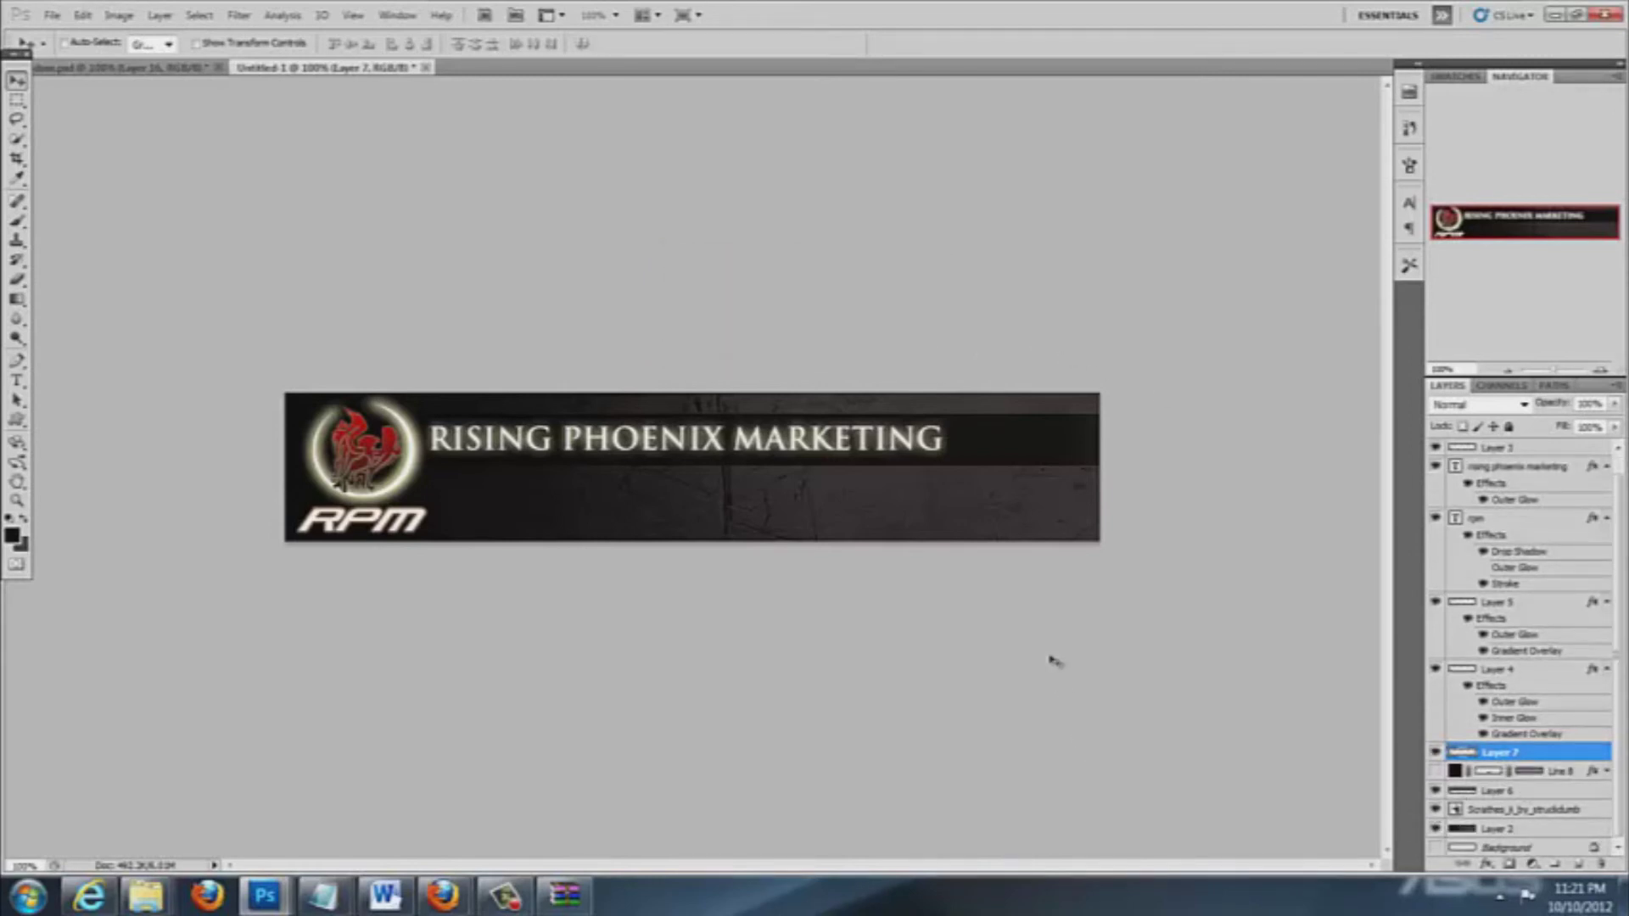
{"action": "left_click", "coordinate": [1455, 833]}
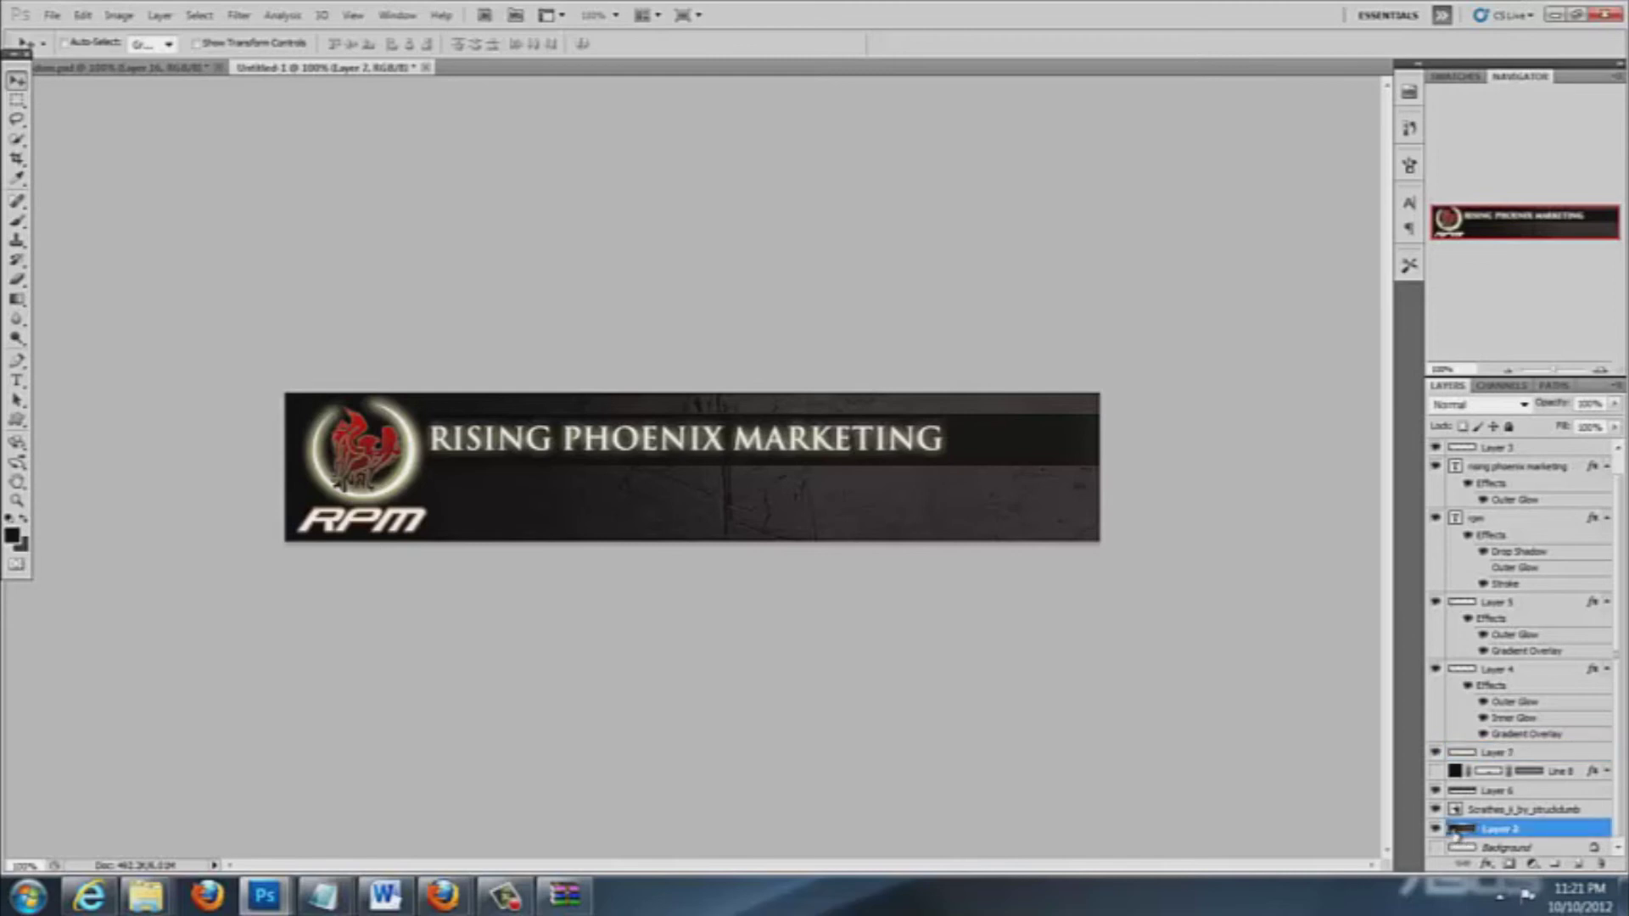
{"action": "left_click", "coordinate": [1436, 829]}
{"action": "left_click", "coordinate": [1435, 828]}
{"action": "left_click", "coordinate": [1435, 829]}
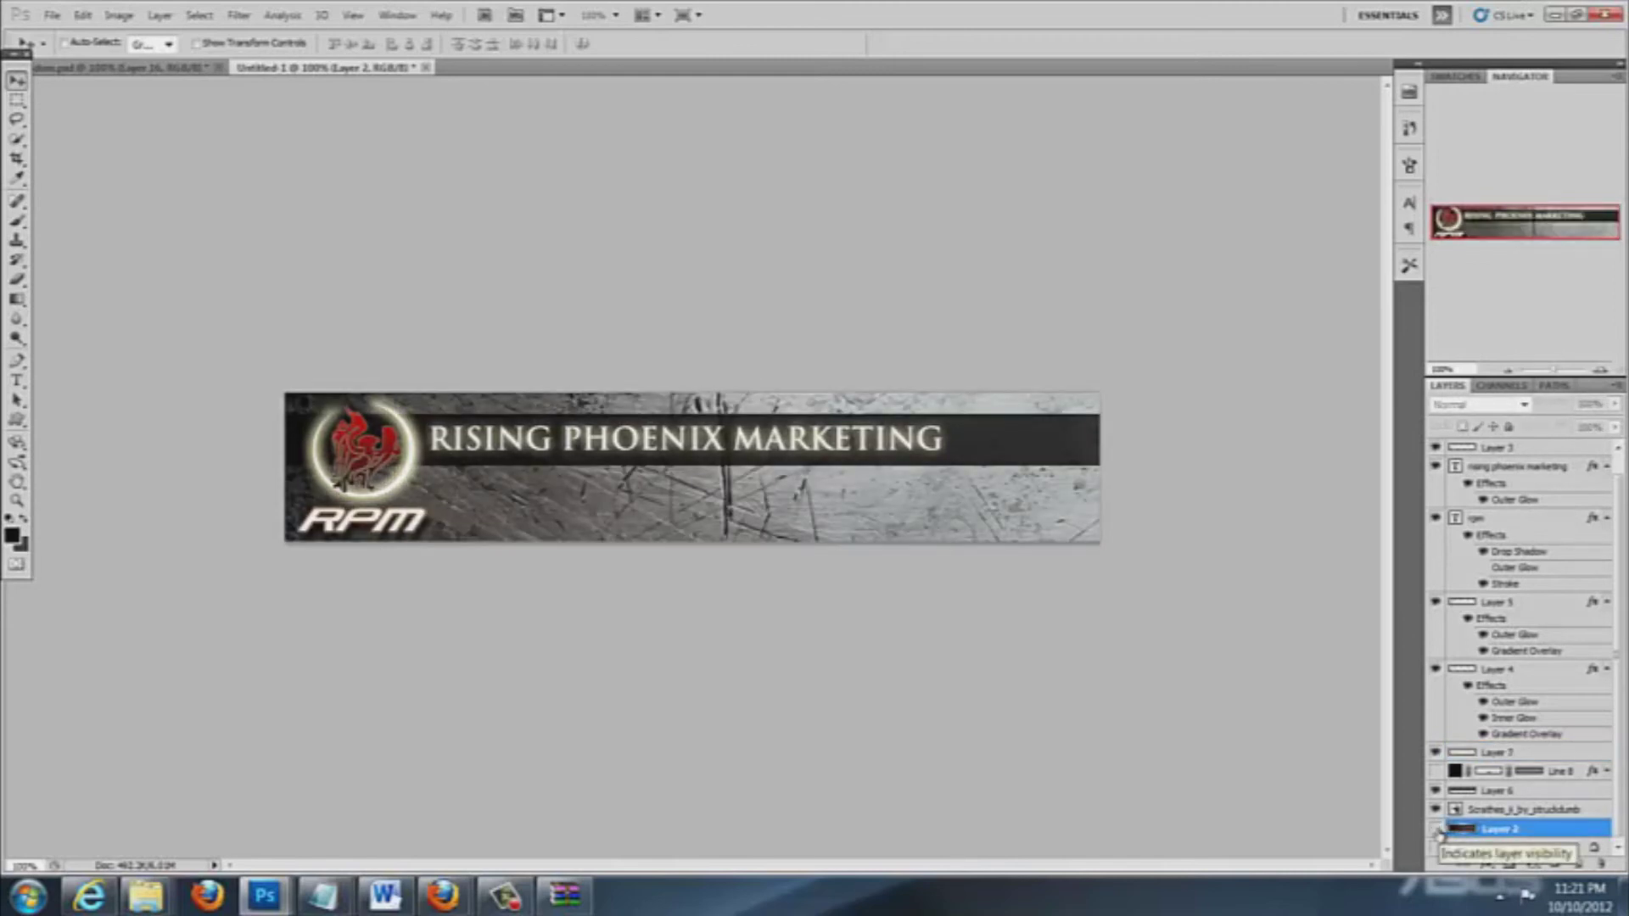
{"action": "left_click", "coordinate": [1436, 828]}
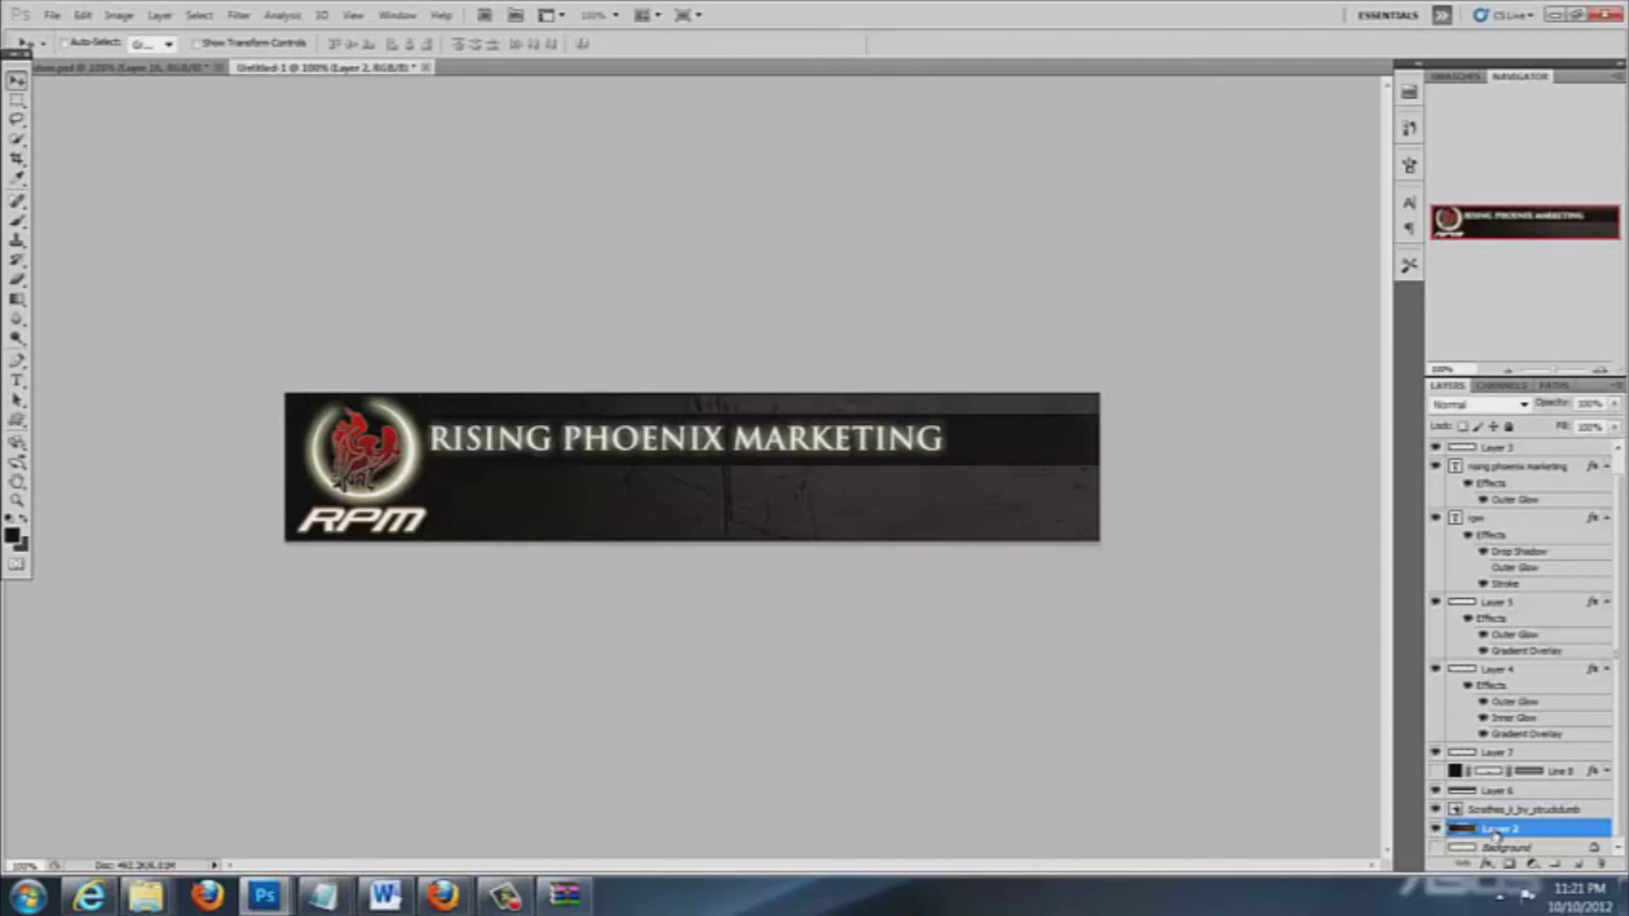
Lower the opacity of the gradient on Layer 2 to 75%
{"action": "left_click", "coordinate": [1615, 405]}
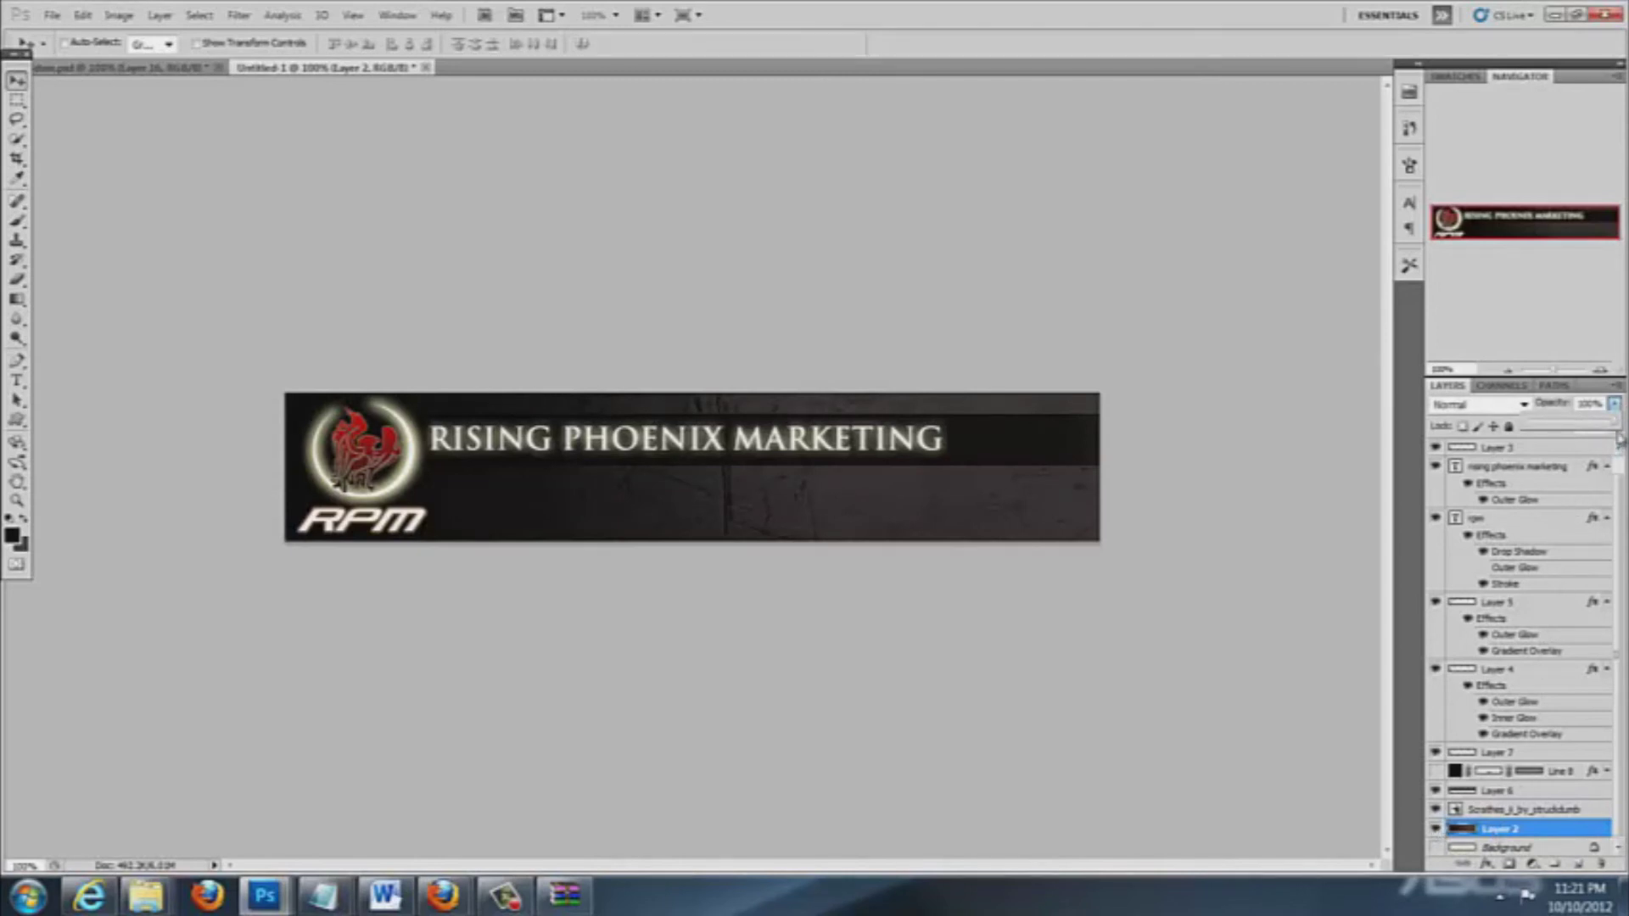
{"action": "left_click_drag", "start_coordinate": [1614, 428], "coordinate": [1588, 428]}
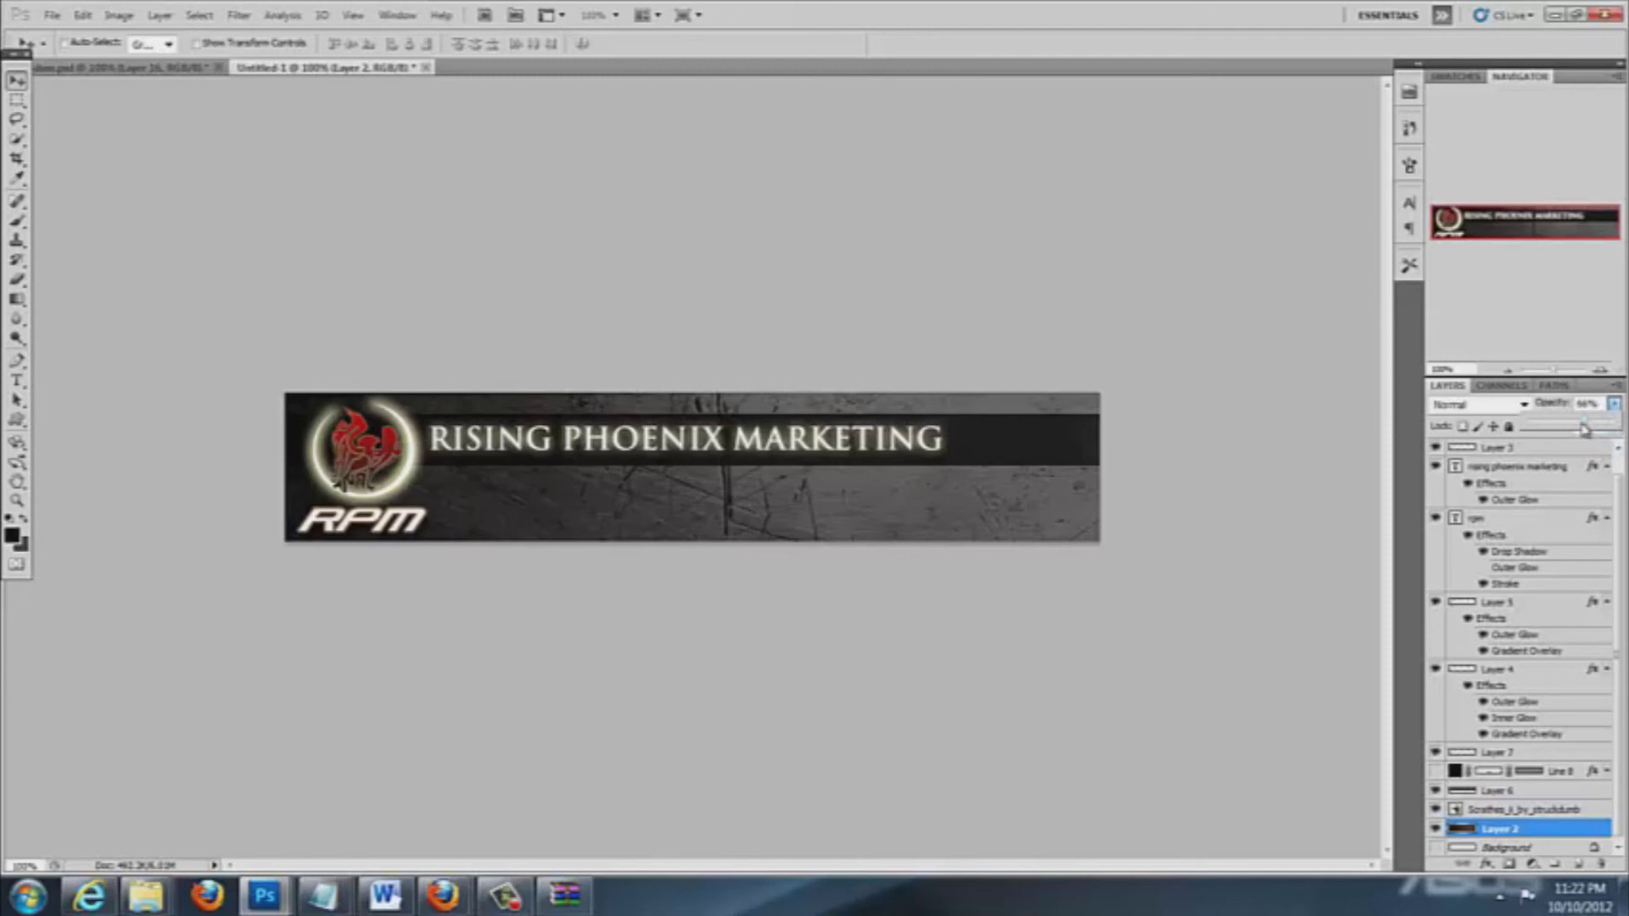
{"action": "left_click_drag", "start_coordinate": [1596, 428], "coordinate": [1598, 429]}
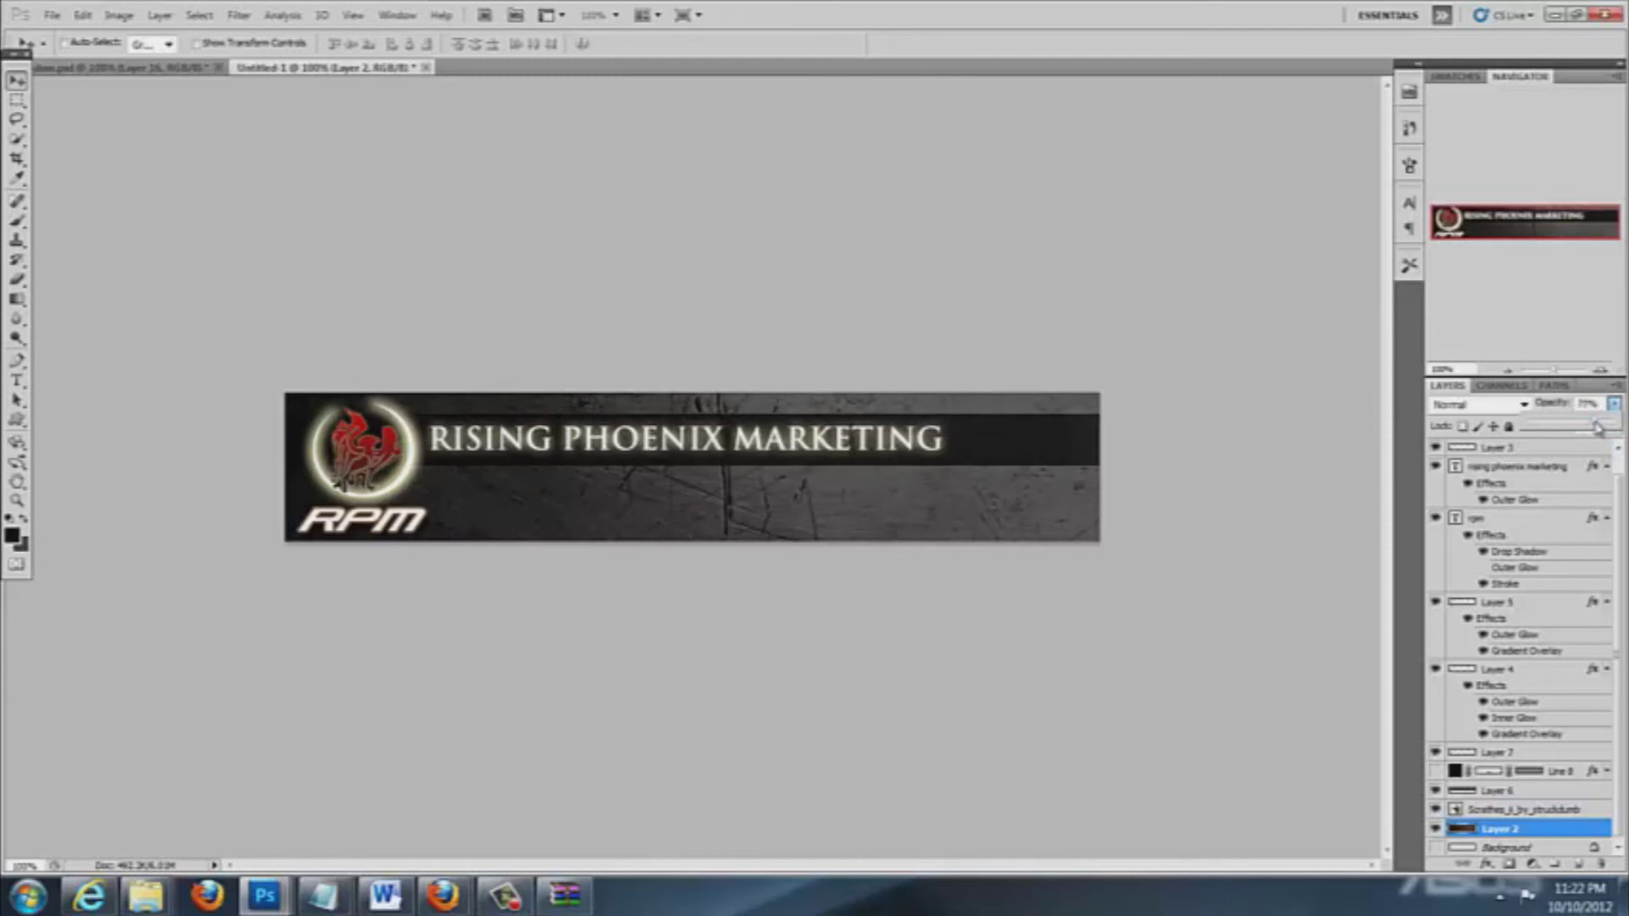
{"action": "mouse_move", "coordinate": [1597, 428]}
{"action": "left_mouse_down"}
{"action": "mouse_move", "coordinate": [1622, 428]}
{"action": "mouse_move", "coordinate": [1594, 427]}
{"action": "left_mouse_up"}
{"action": "left_click_drag", "start_coordinate": [1598, 426], "coordinate": [1601, 426]}
Duplicate Layer 2 as Layer 2 copy and hide the original Layer 2
{"action": "right_click", "coordinate": [1508, 827]}
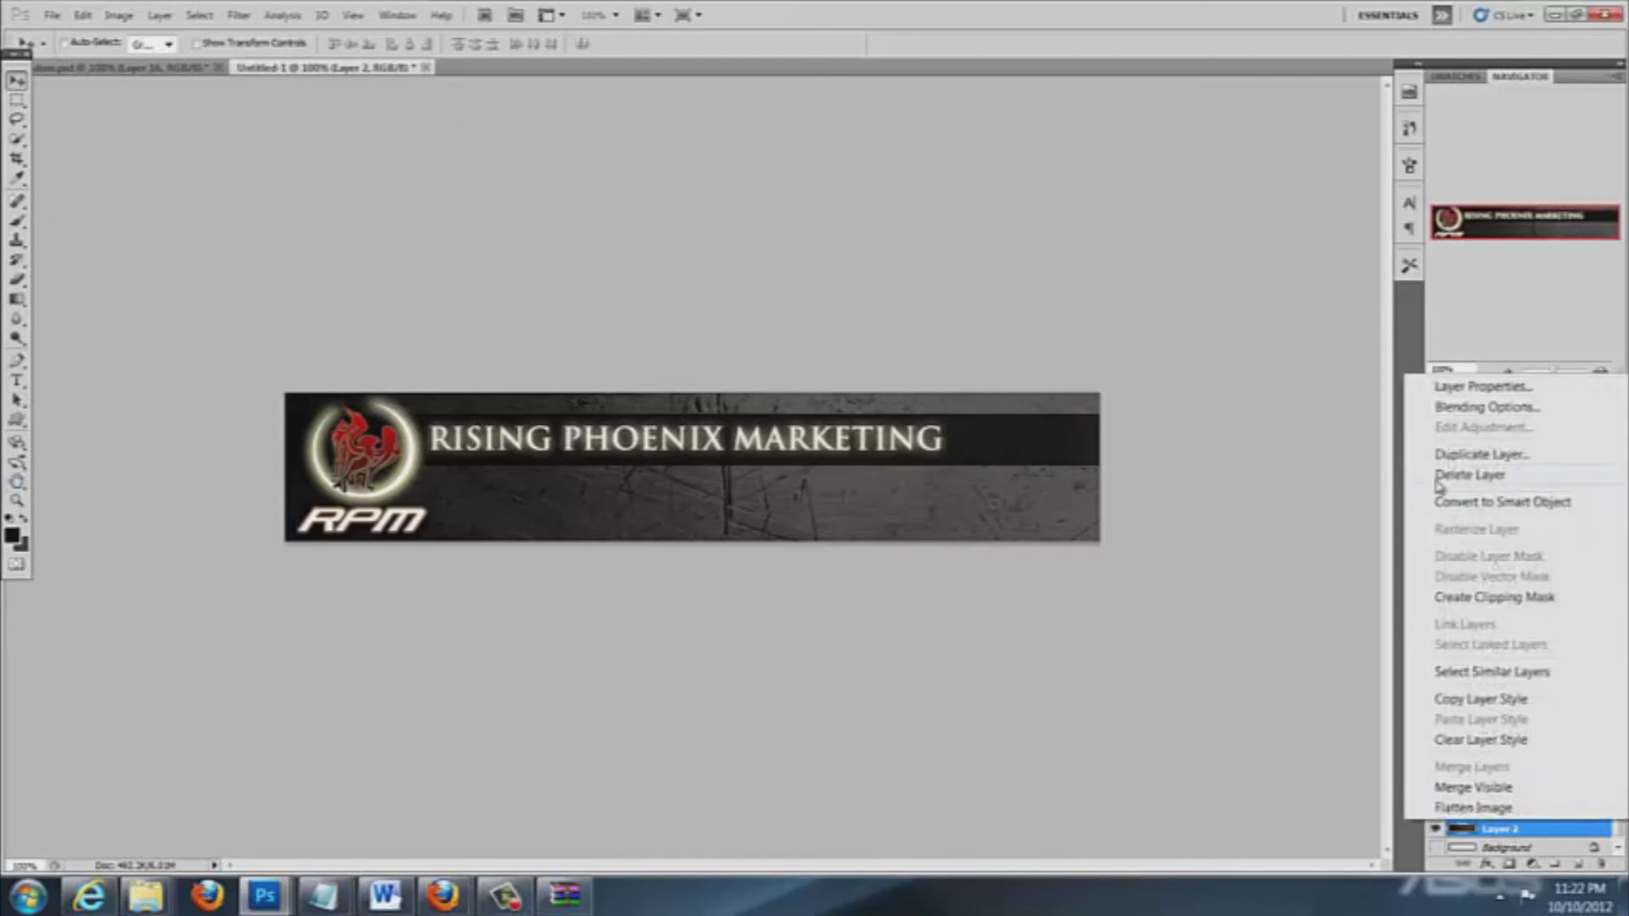
{"action": "left_click", "coordinate": [1481, 455]}
{"action": "left_click", "coordinate": [966, 280]}
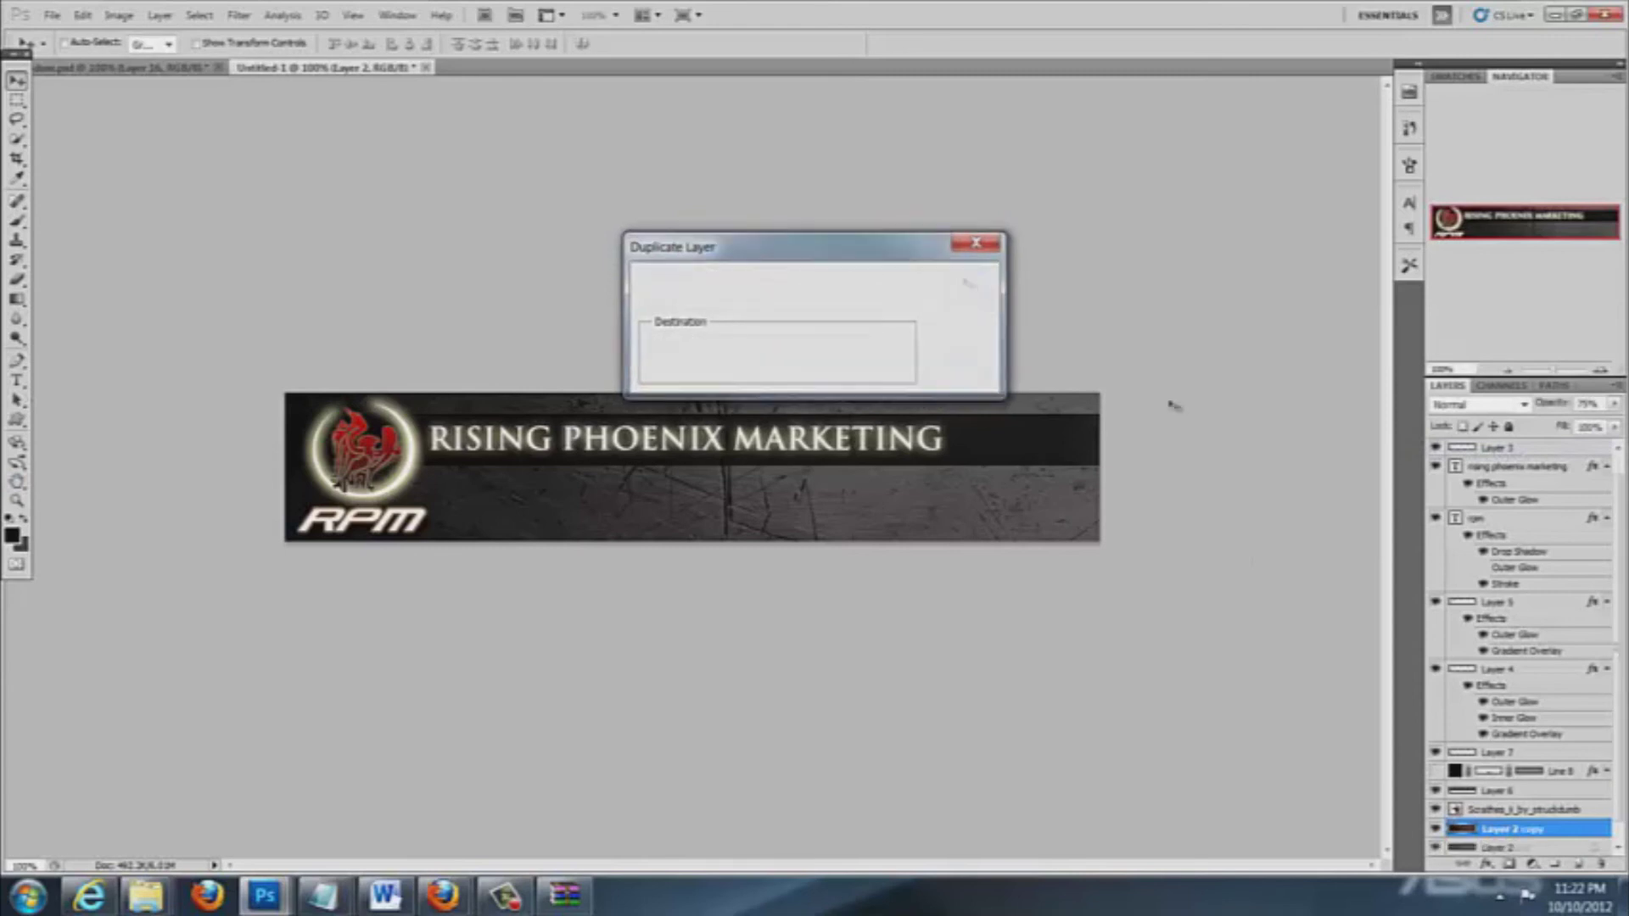
{"action": "left_click", "coordinate": [1436, 846]}
{"action": "left_click", "coordinate": [1435, 847]}
{"action": "left_click", "coordinate": [1435, 847]}
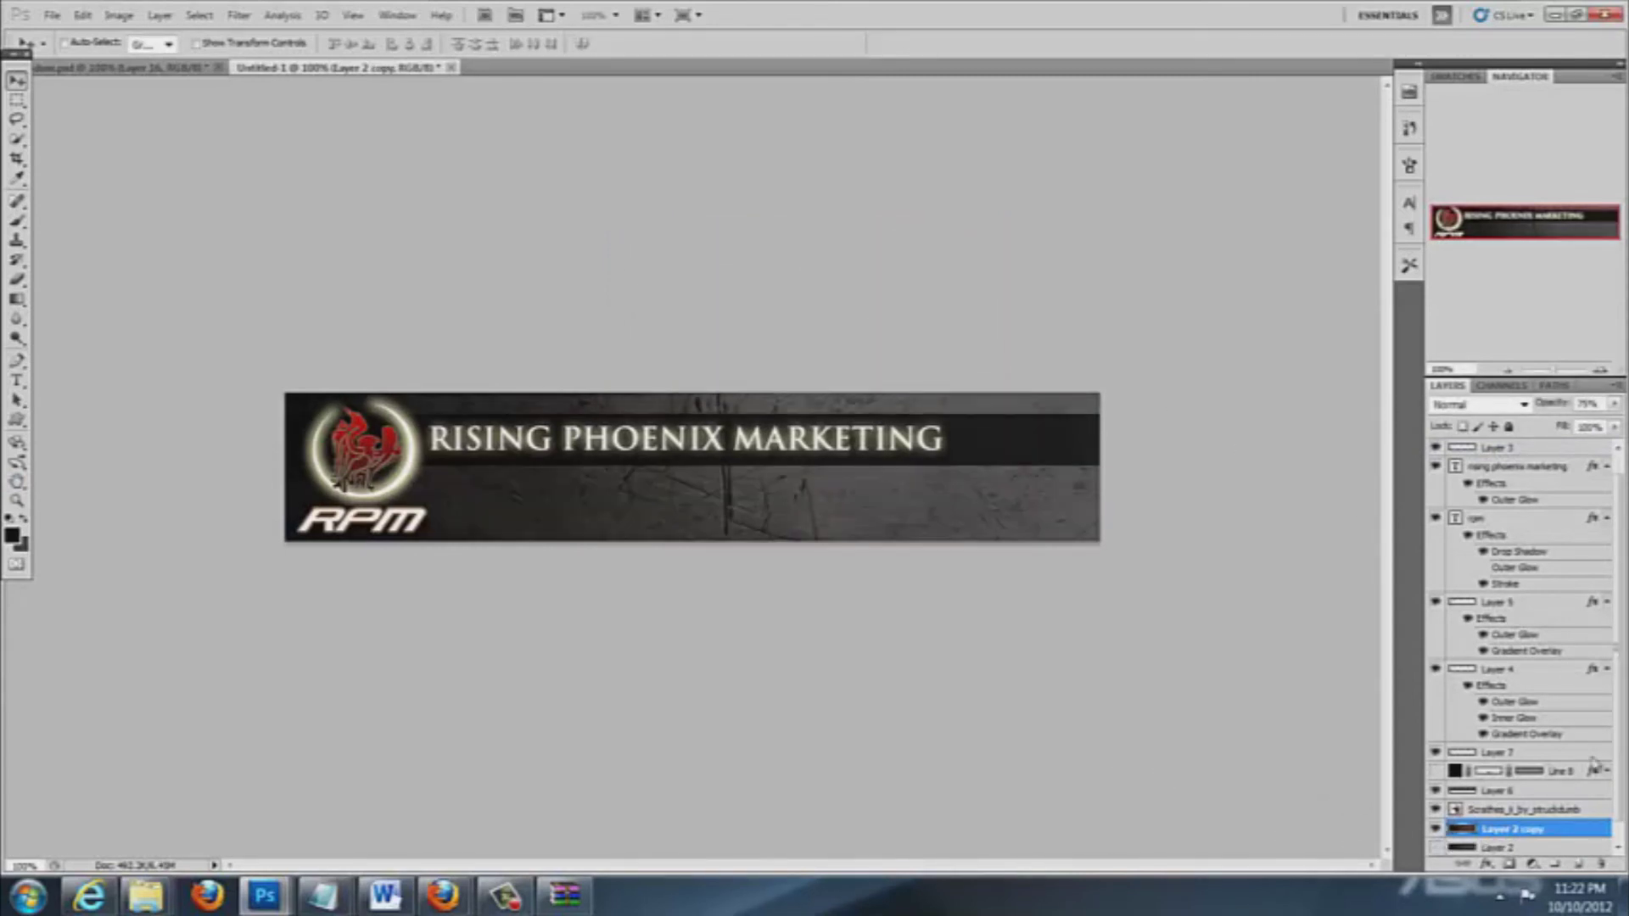
Apply Lighting Effects to Layer 2 copy with the Default style Spotlight, shifting the light's centre slightly up and left
{"action": "left_click", "coordinate": [239, 15]}
{"action": "mouse_move", "coordinate": [294, 312]}
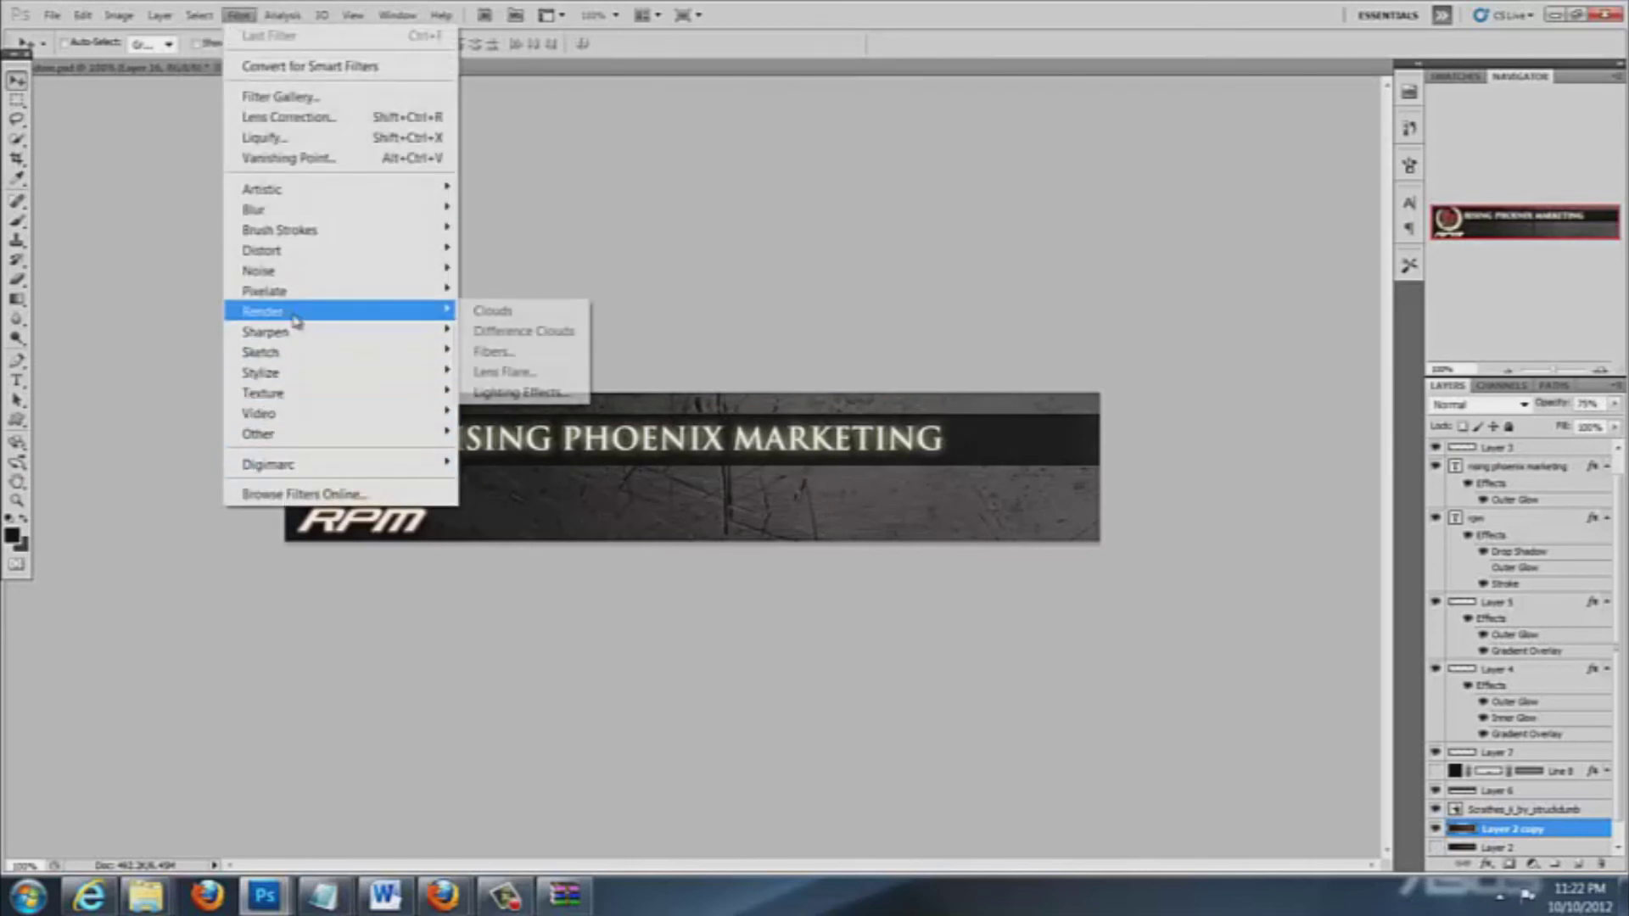
{"action": "left_click", "coordinate": [511, 393]}
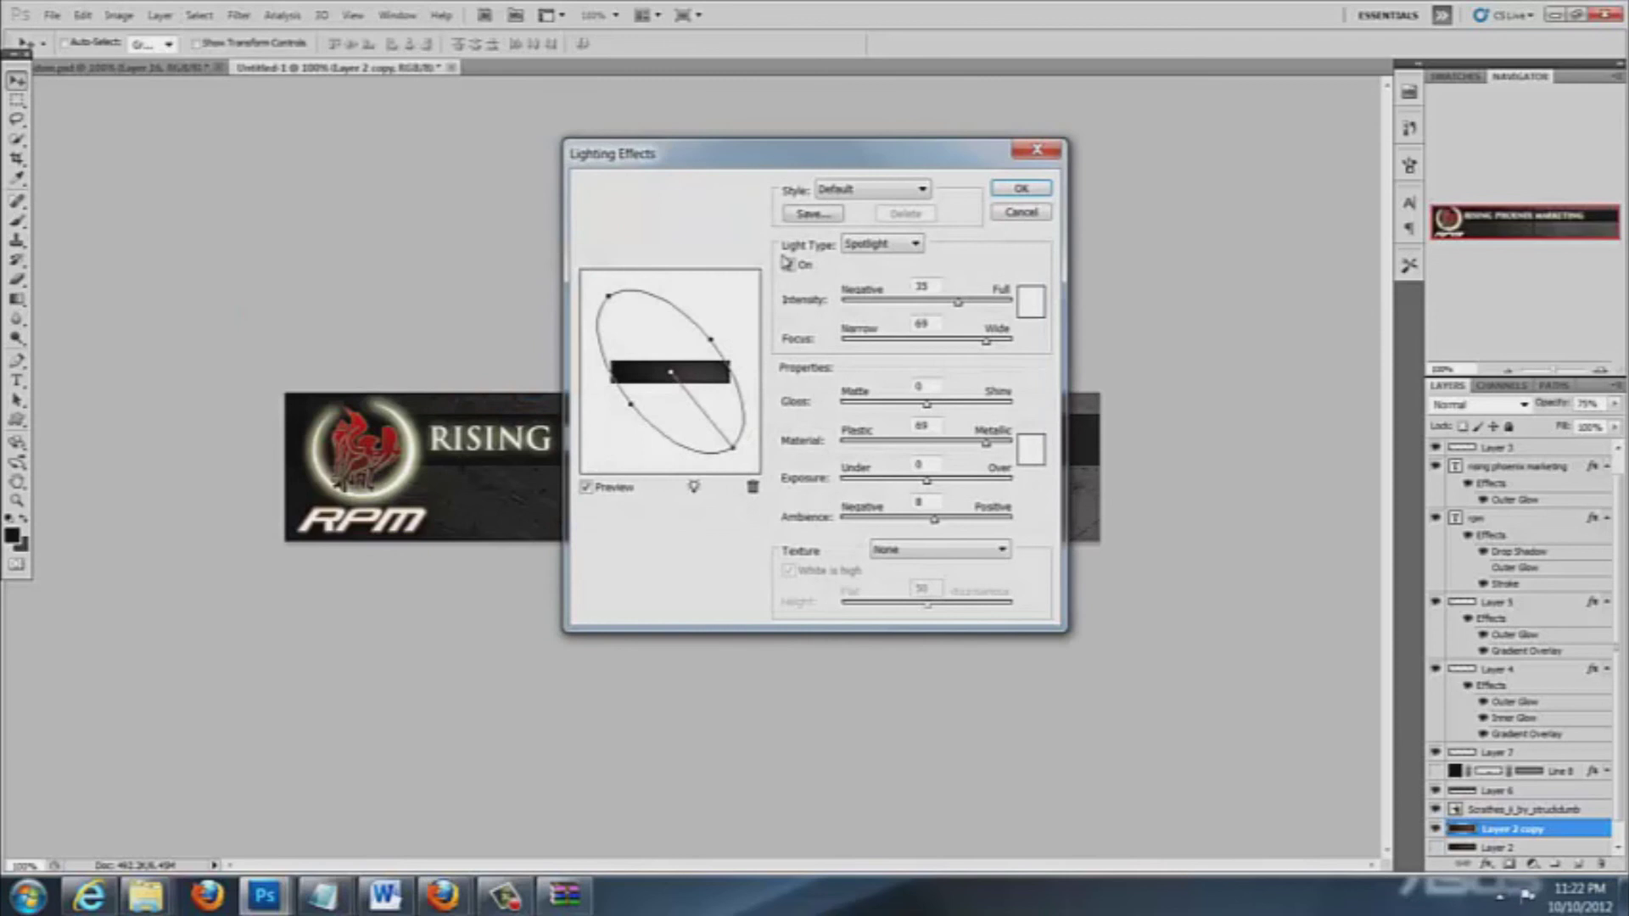
{"action": "left_click_drag", "start_coordinate": [670, 376], "coordinate": [663, 356]}
{"action": "left_click", "coordinate": [1021, 188]}
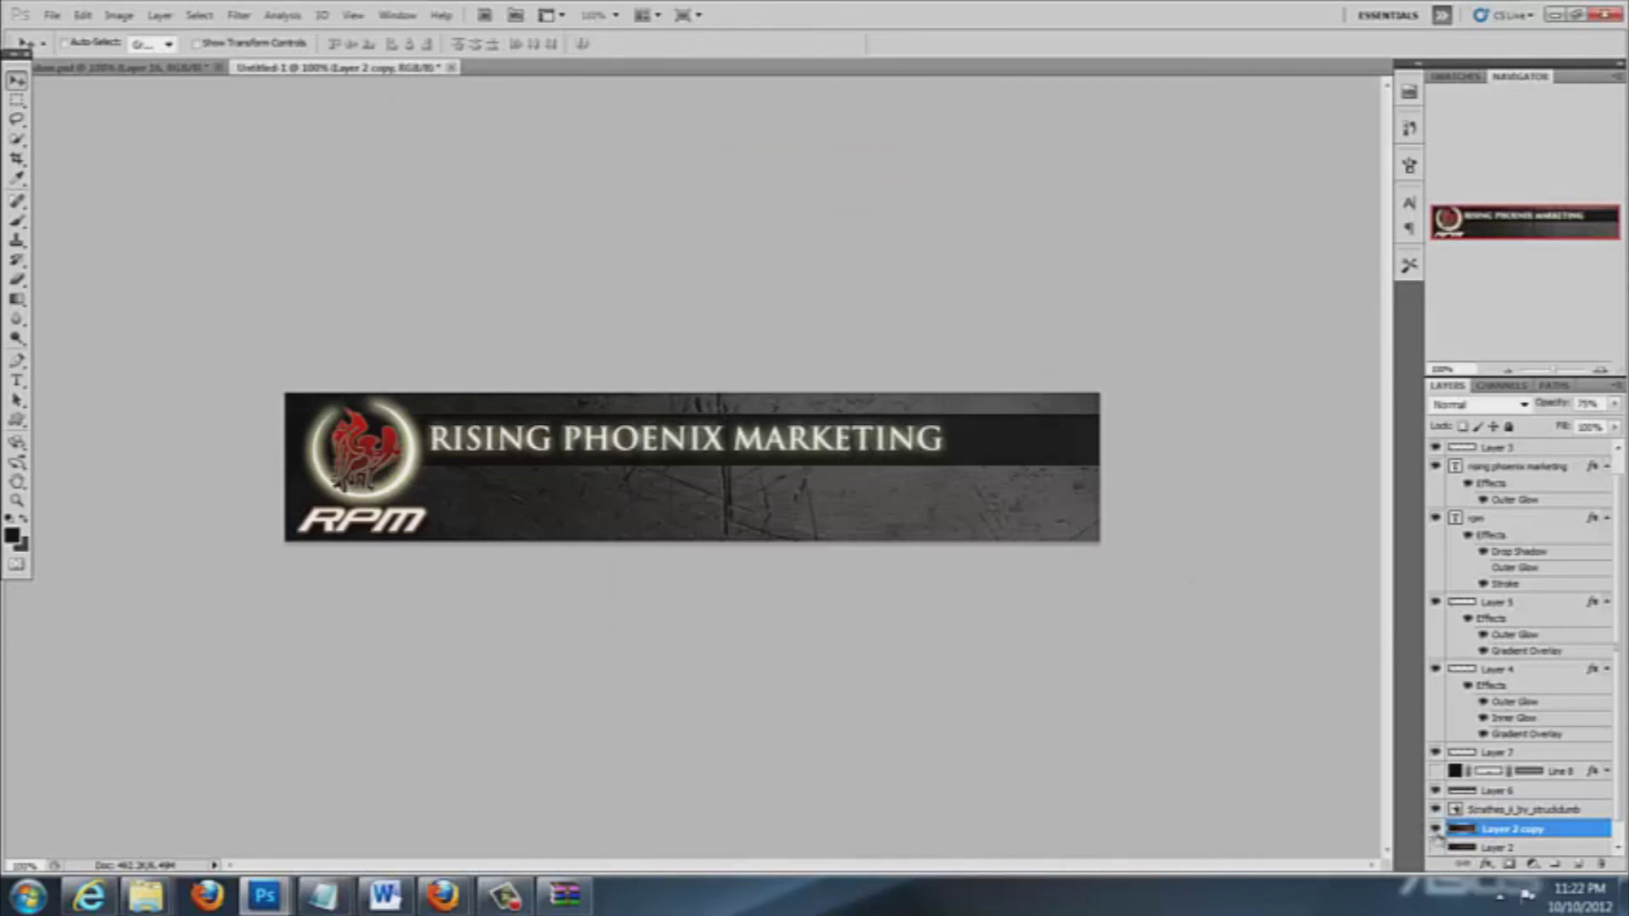
Show the original Layer 2 and toggle Layer 2 copy's visibility to compare the banner with and without the lighting
{"action": "left_click", "coordinate": [1435, 829]}
{"action": "left_click", "coordinate": [1437, 847]}
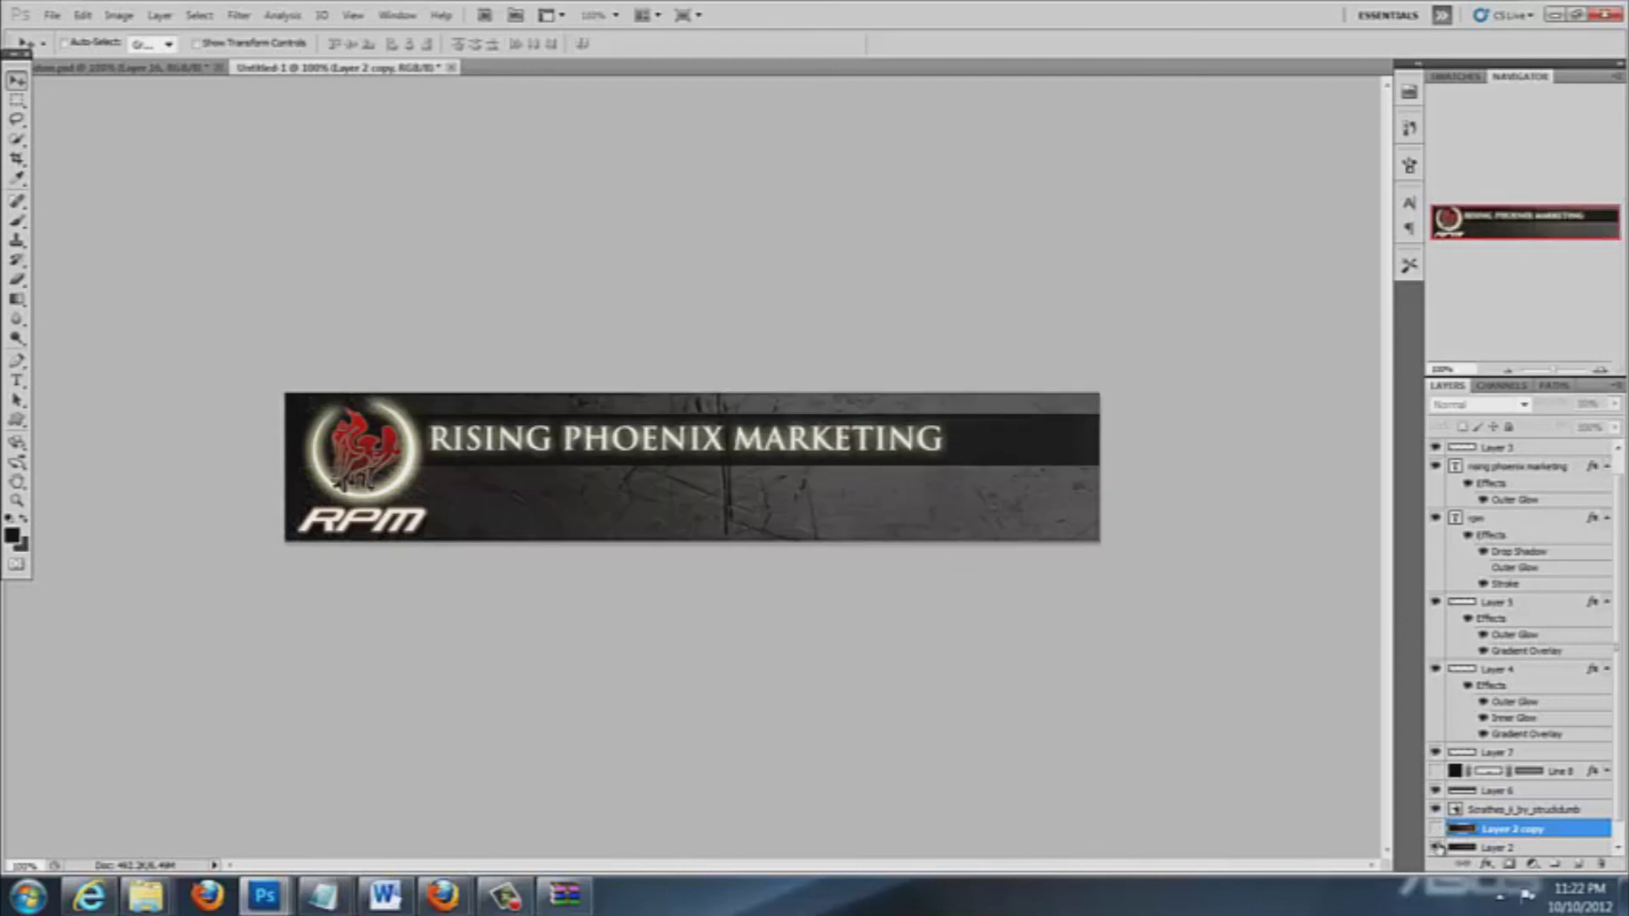
{"action": "left_click", "coordinate": [1436, 829]}
{"action": "left_click", "coordinate": [1435, 828]}
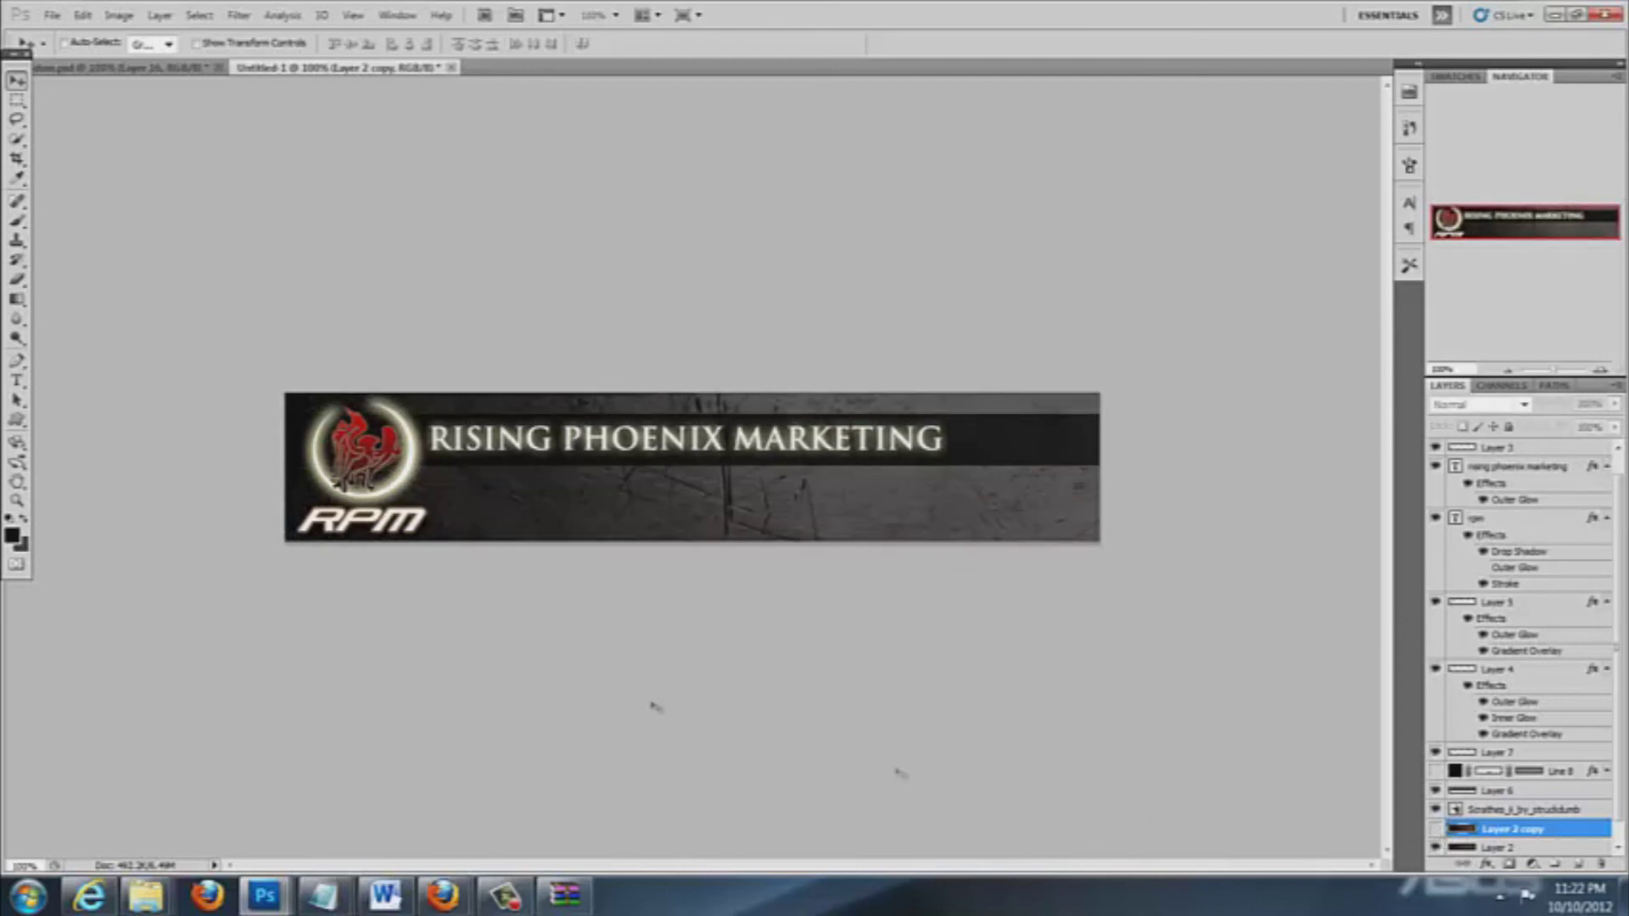